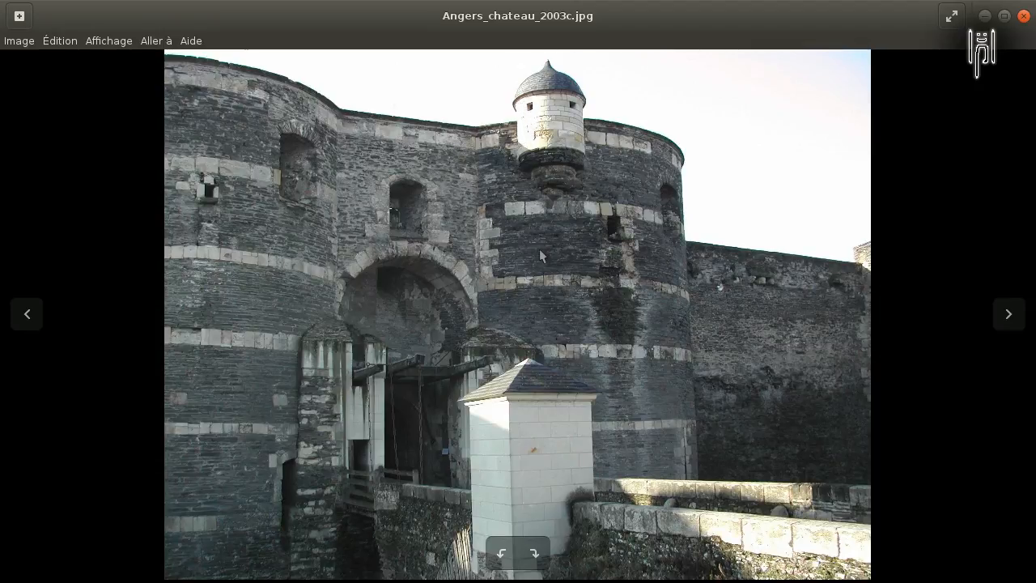
Switch to Blender, show only the empty second layer, and reset the 3D cursor to the world origin
key(ctrl+alt+Left)
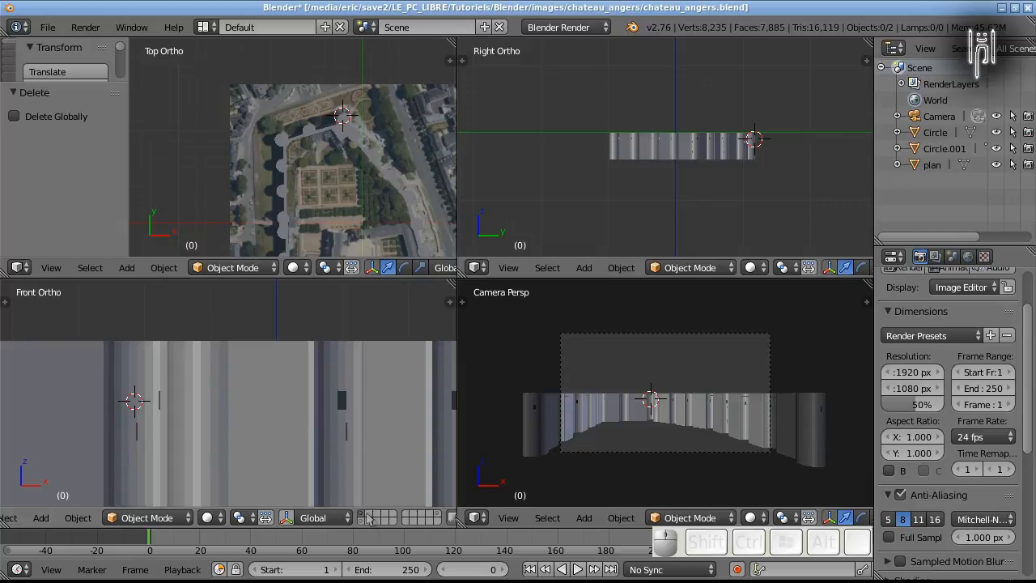
click(371, 520)
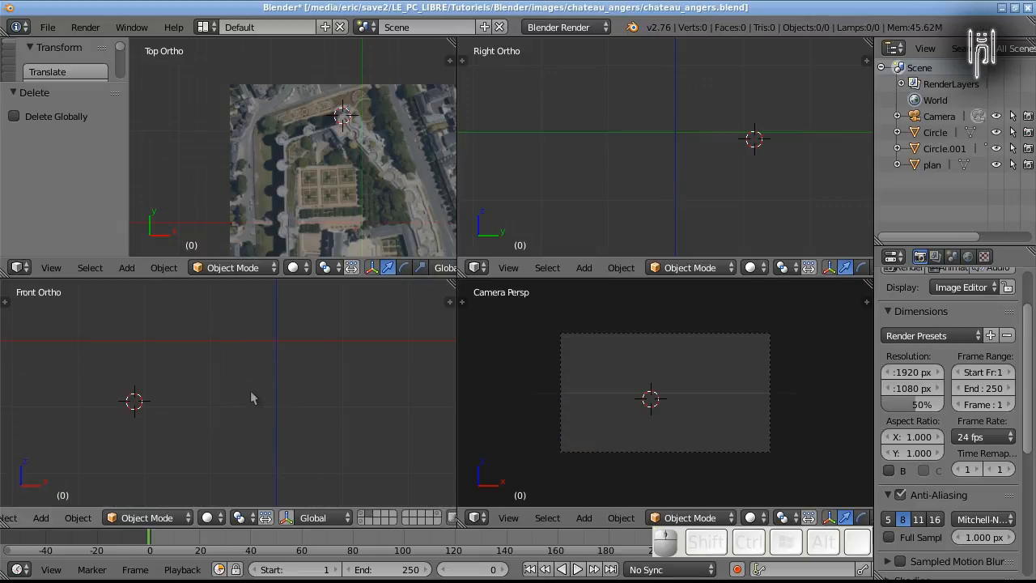
key(shift)
key(shift+c)
shift+middle_drag(304, 377, 270, 417)
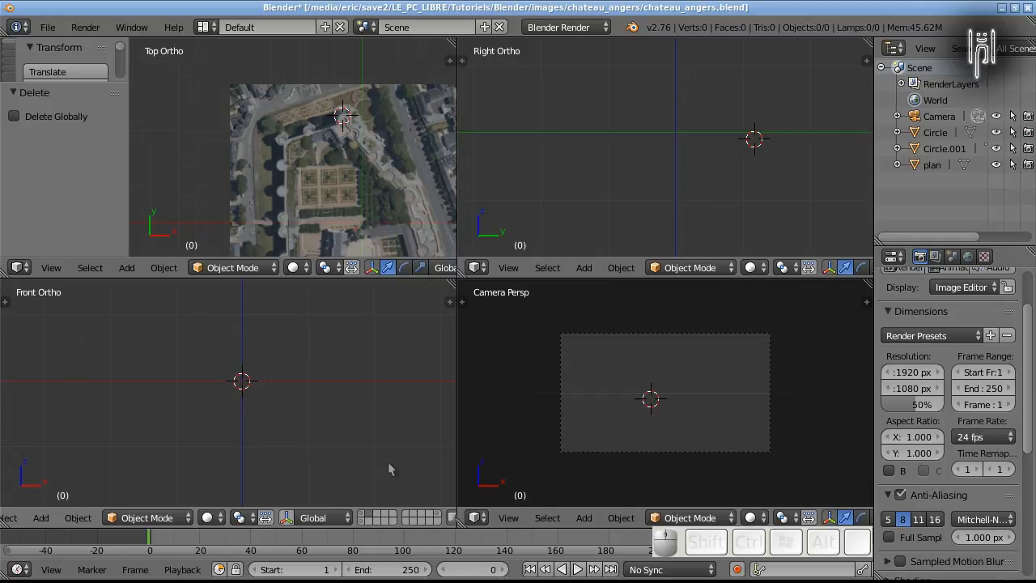
Enable background images in the front view and load Angers_chateau_2003c.jpg as a new background image
key(n)
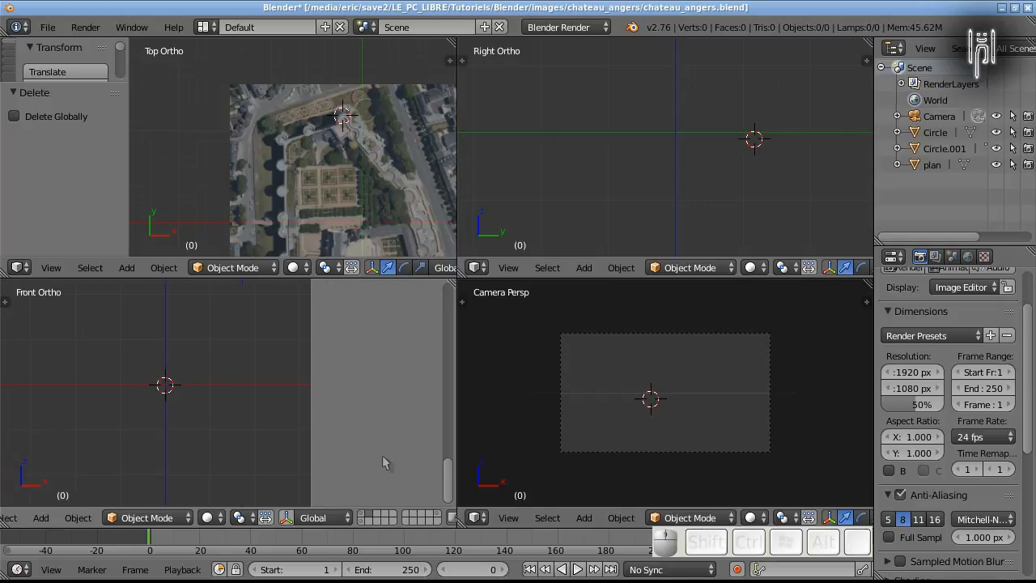
drag(449, 472, 443, 374)
scroll(444, 380, down, 2)
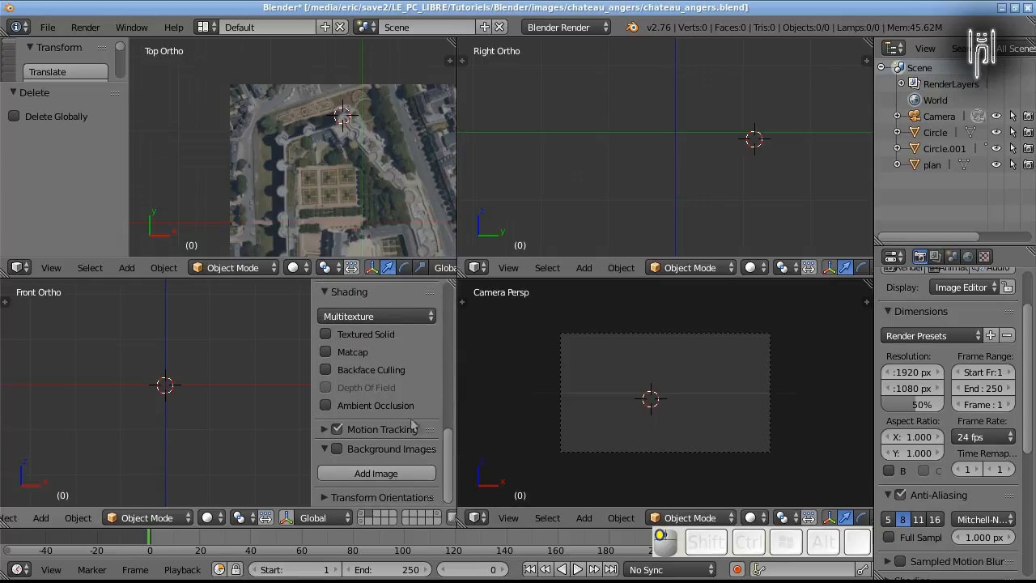
click(335, 449)
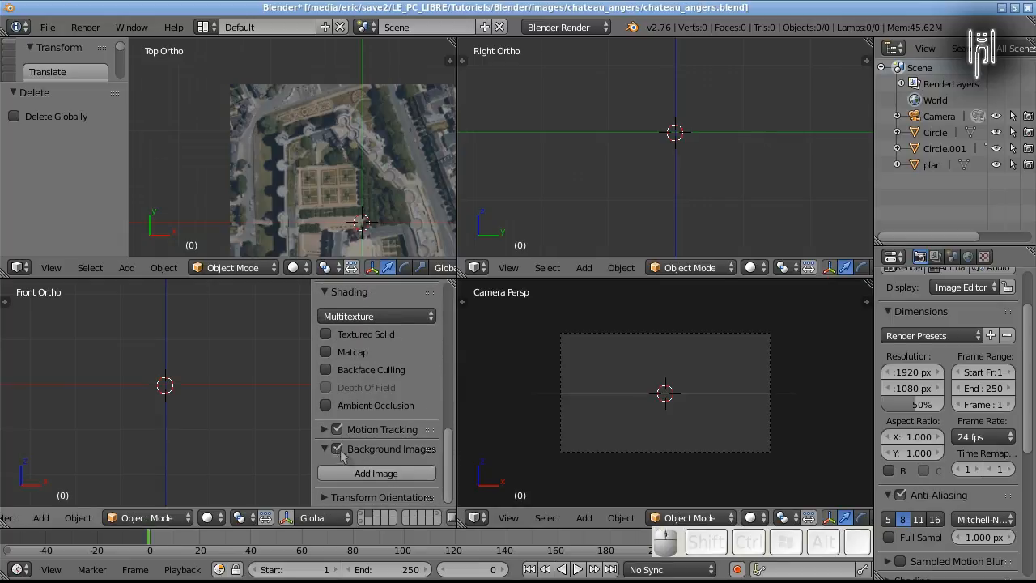
click(328, 476)
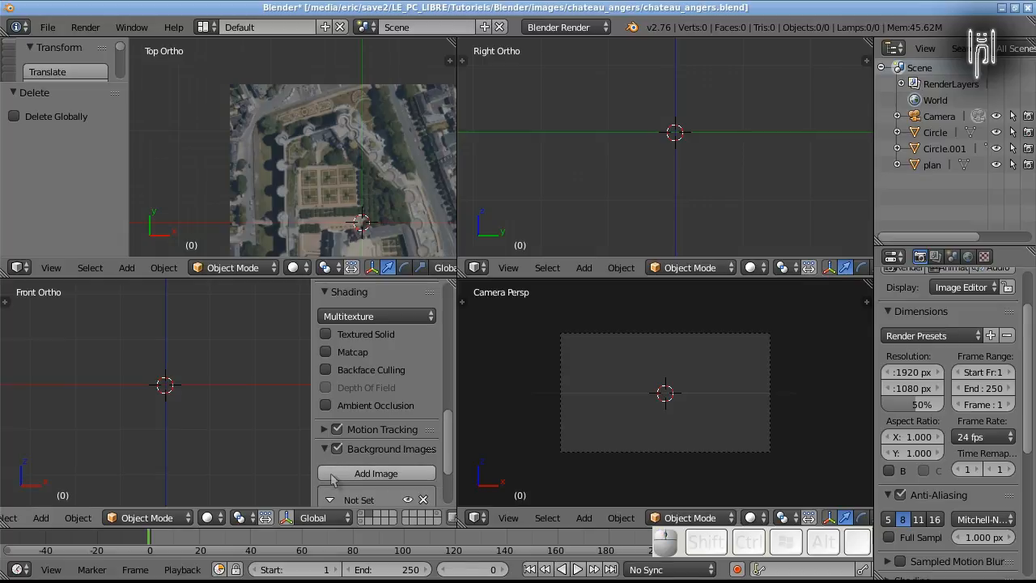
scroll(449, 452, down, 4)
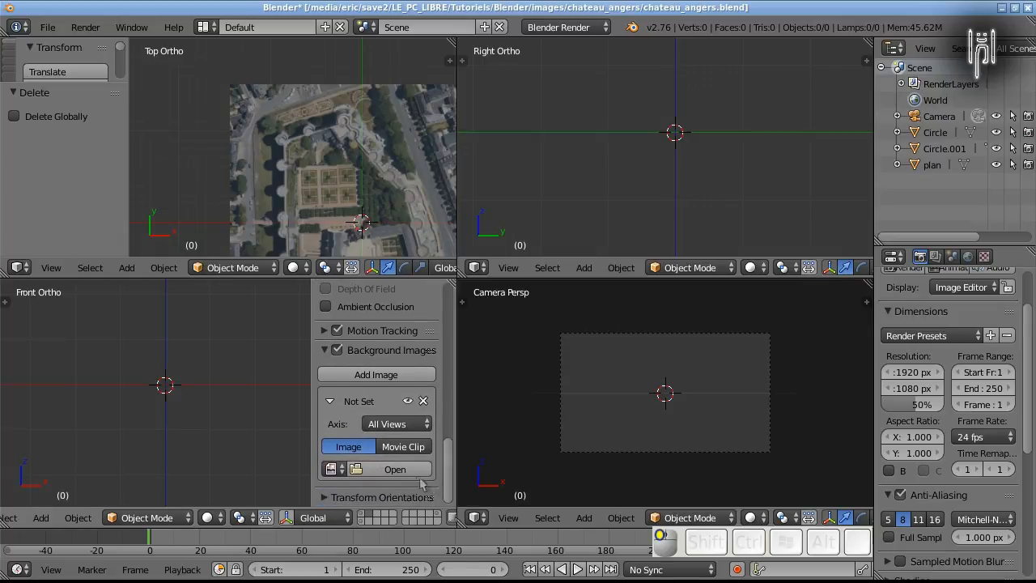
click(369, 469)
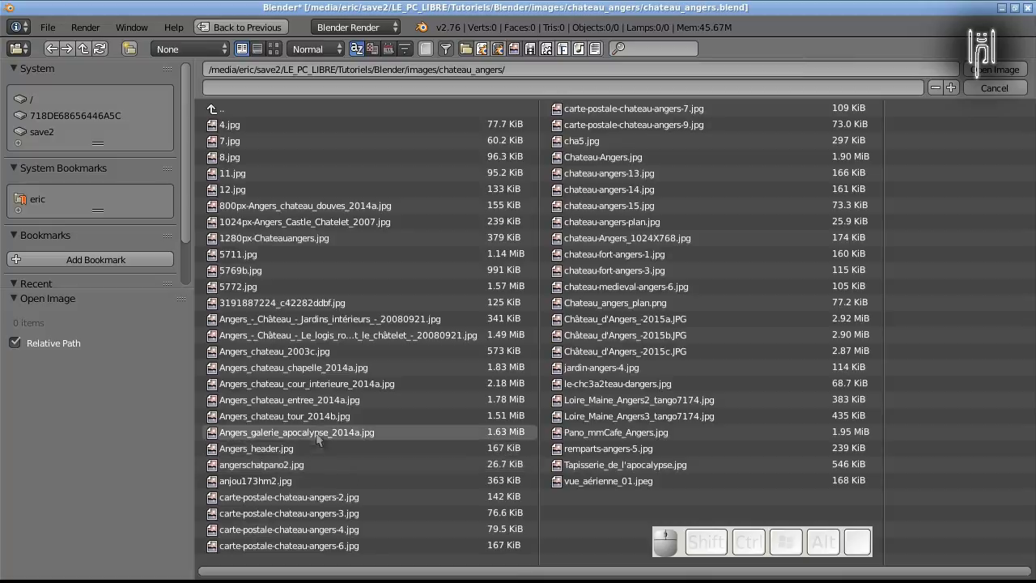
click(297, 356)
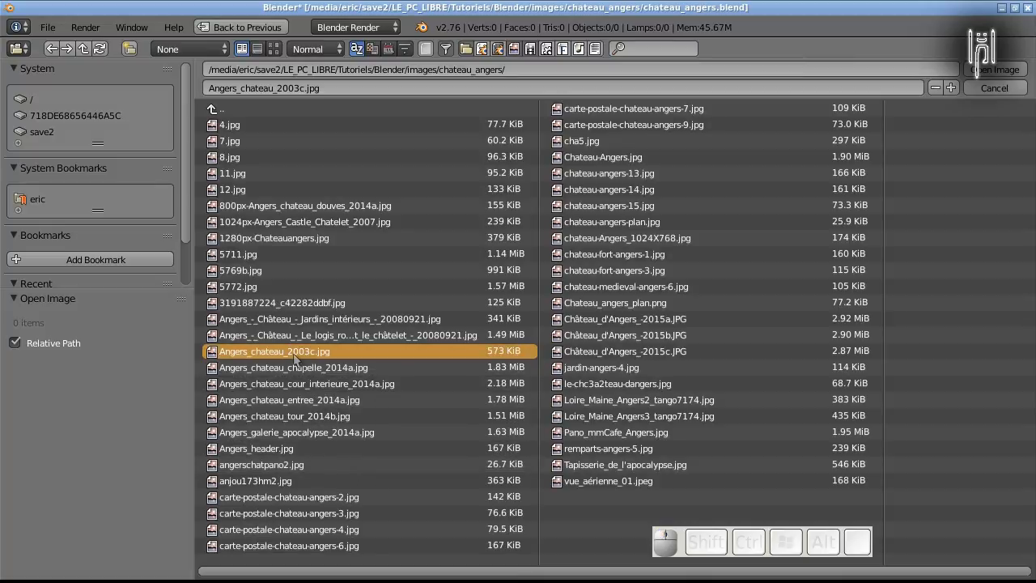
key(Return)
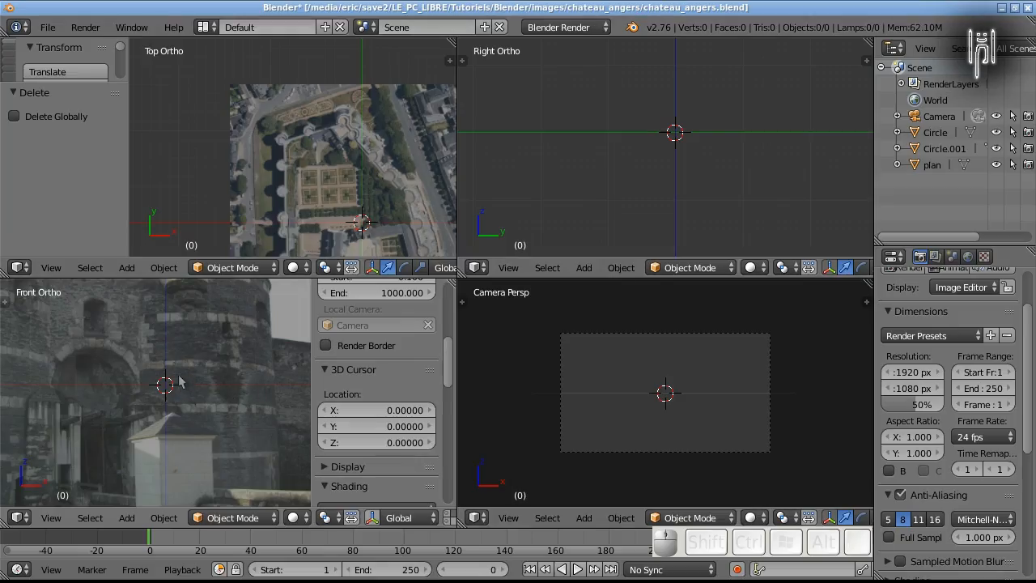
Maximize the front view and set the background image's opacity to 0.689
key(ctrl+Down)
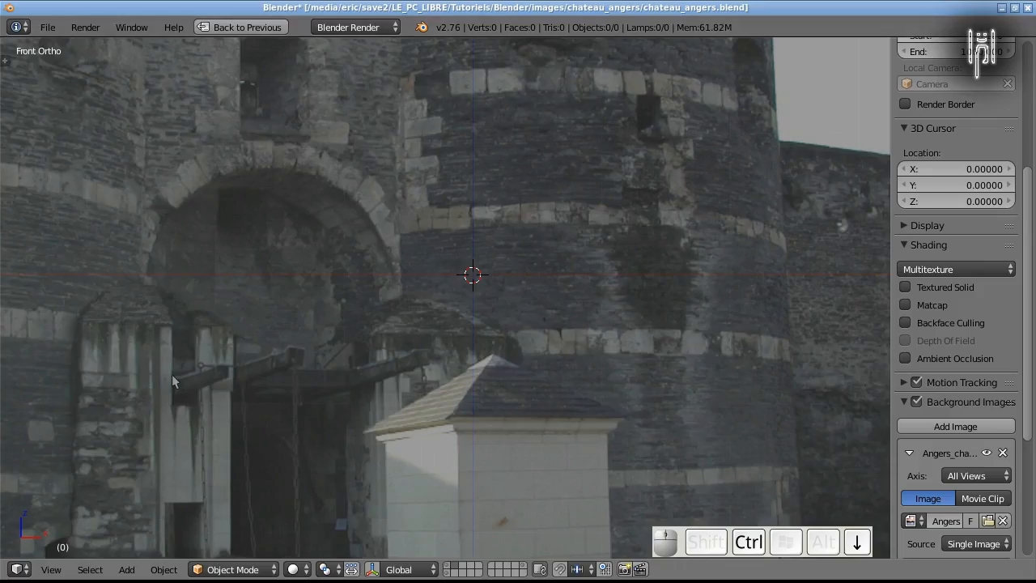
shift+middle_drag(434, 126, 454, 373)
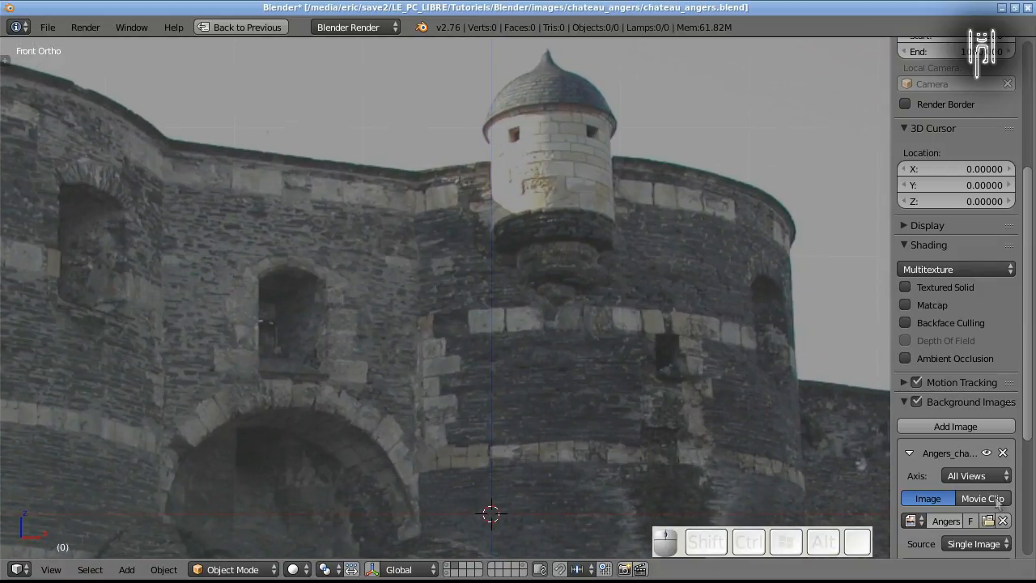
scroll(1030, 400, down, 7)
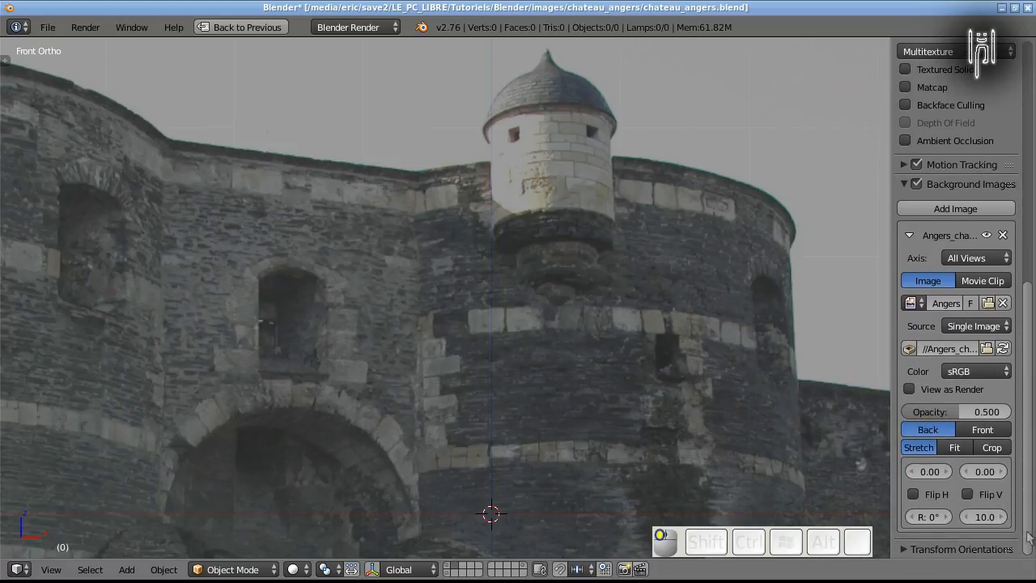
drag(959, 411, 1004, 411)
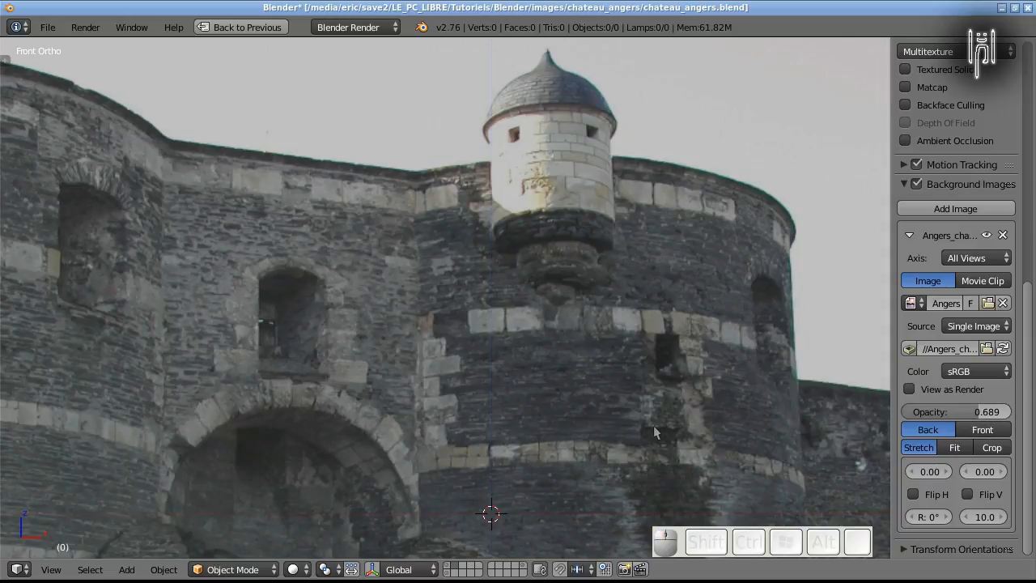
Set the background image's size to 12.0 and its offset to X -0.60, Y -3.30, placing the turret around the origin
click(985, 519)
drag(985, 516, 1031, 516)
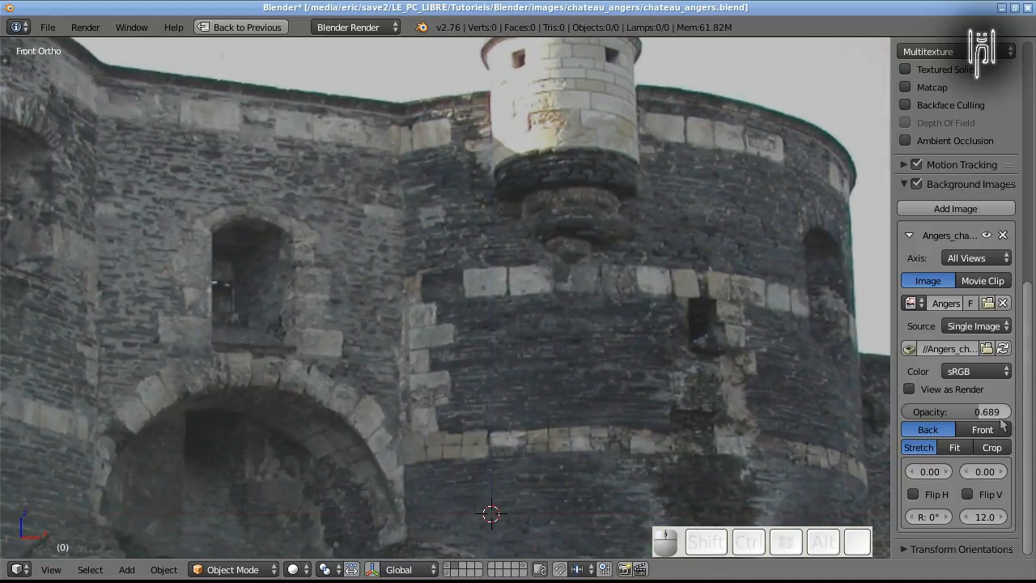
drag(985, 471, 917, 471)
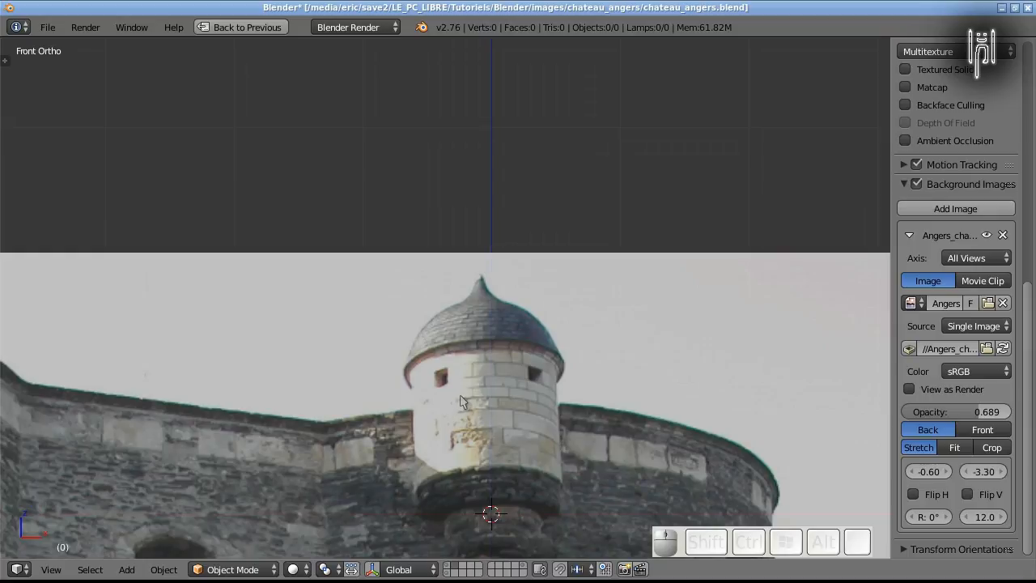
scroll(461, 395, down, 1)
scroll(461, 395, up, 1)
shift+middle_drag(453, 447, 427, 383)
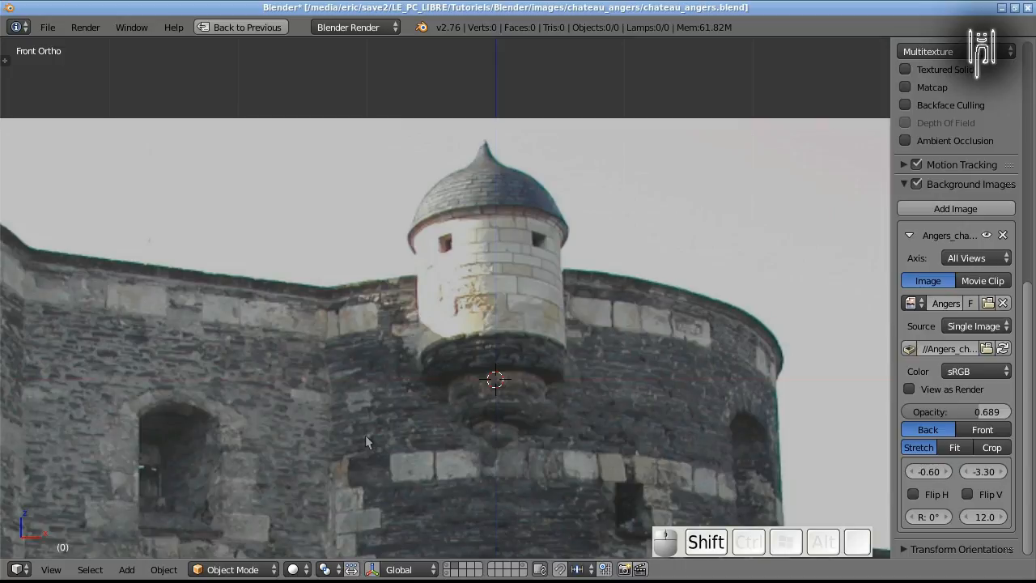
Add a mesh circle with 32 vertices and radius 1.000 at the origin, and show its creation settings
key(shift+a)
mouse_move(339, 333)
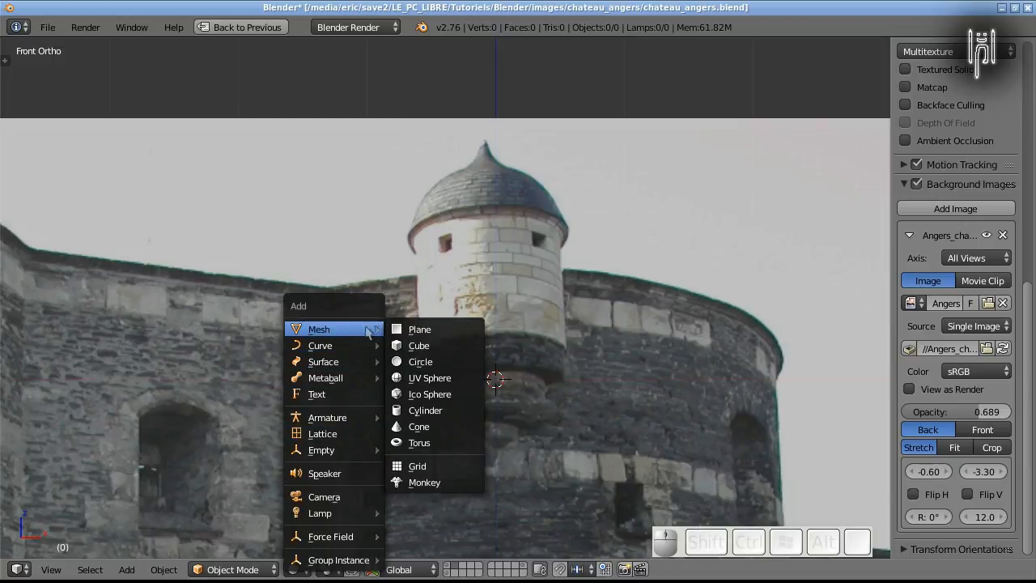
click(420, 362)
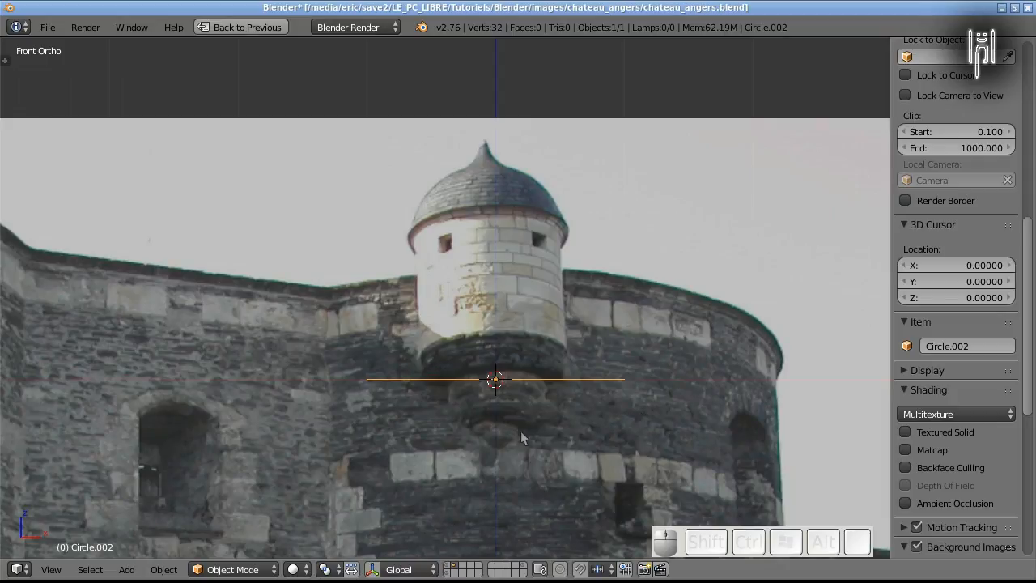
key(t)
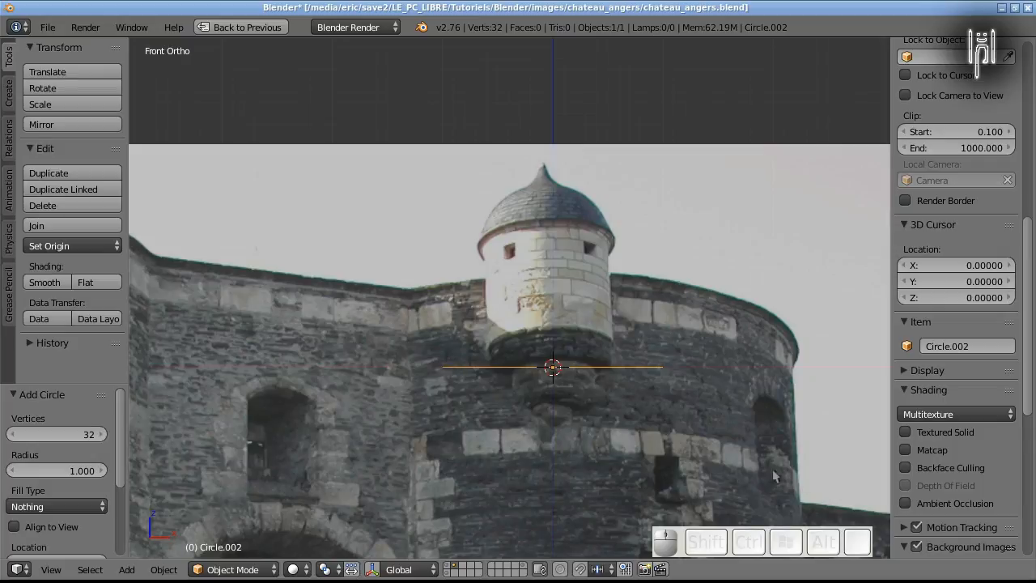
Set the background image's size to 18.1 and its offset to X -0.90, Y -5.20 to match the turret to the circle
drag(1028, 377, 1034, 516)
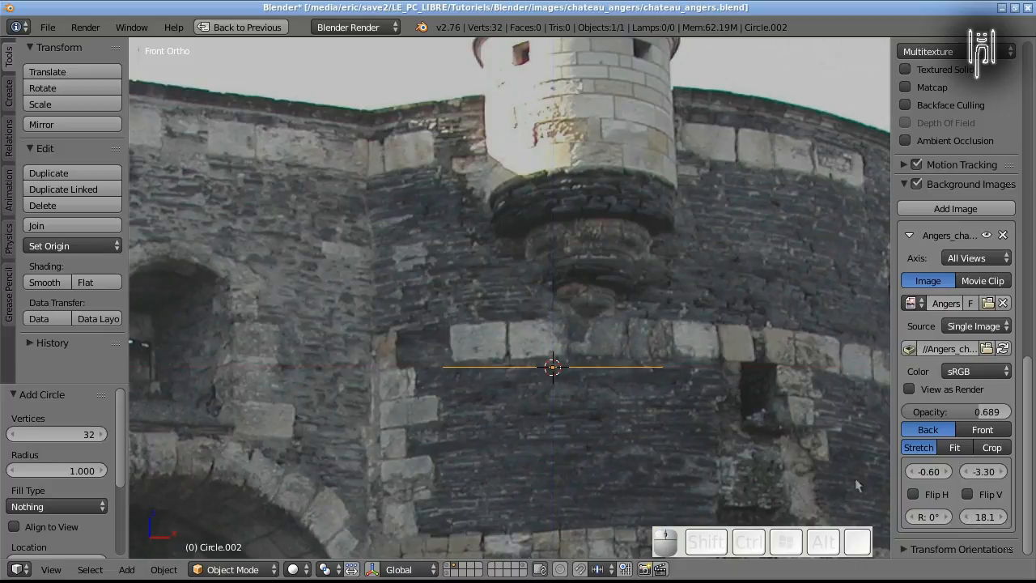
drag(961, 473, 916, 471)
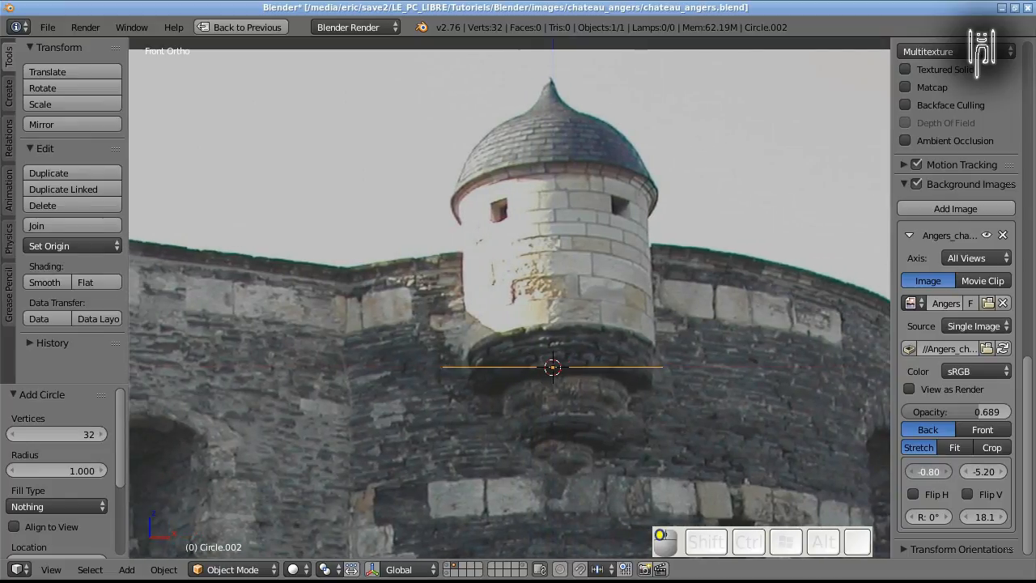
drag(930, 471, 923, 472)
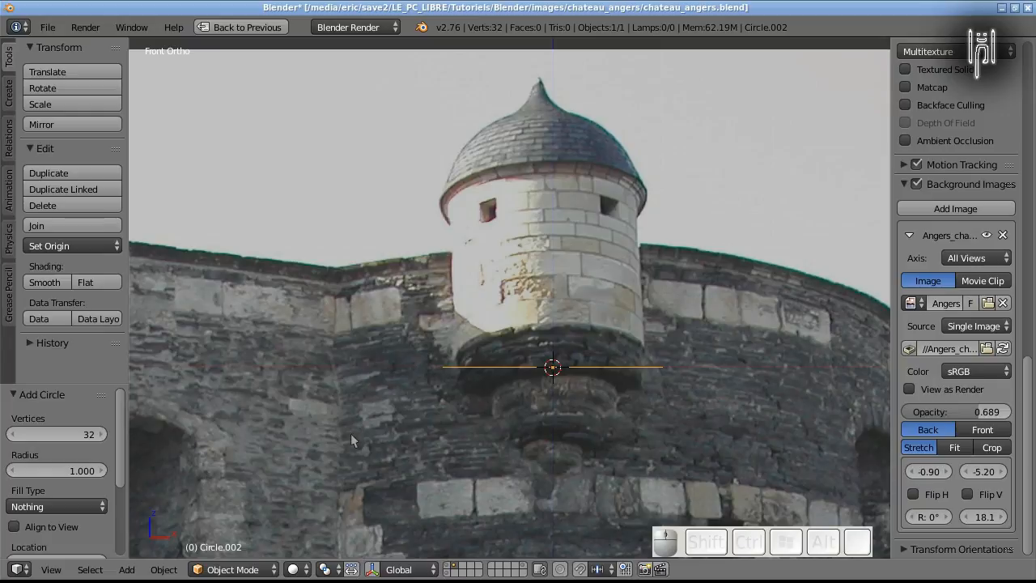
In Edit Mode with vertex selection, scale the whole circle to about 0.896 and raise it about 0.066 along Z to the turret's base
key(Tab)
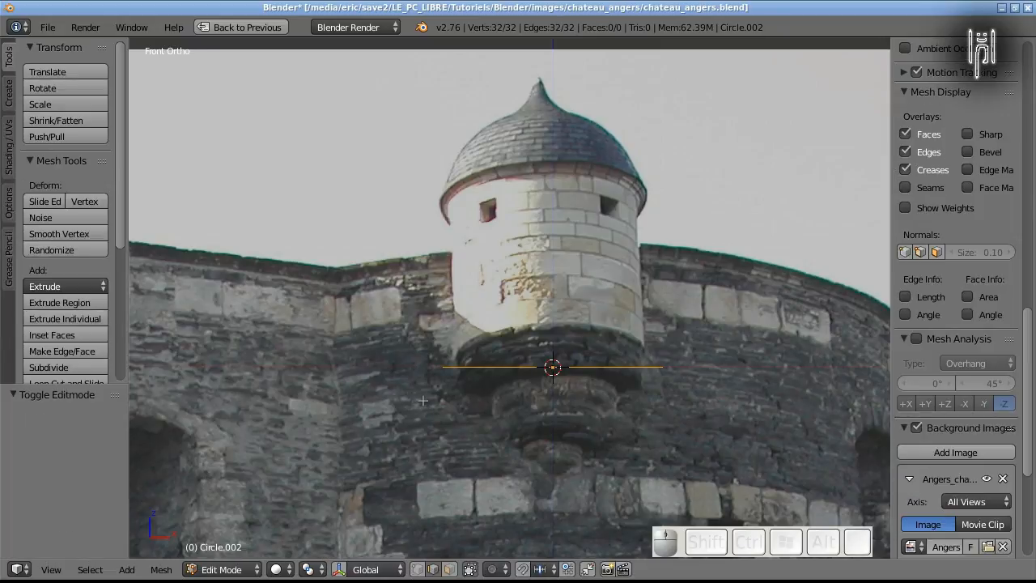
click(418, 569)
key(s)
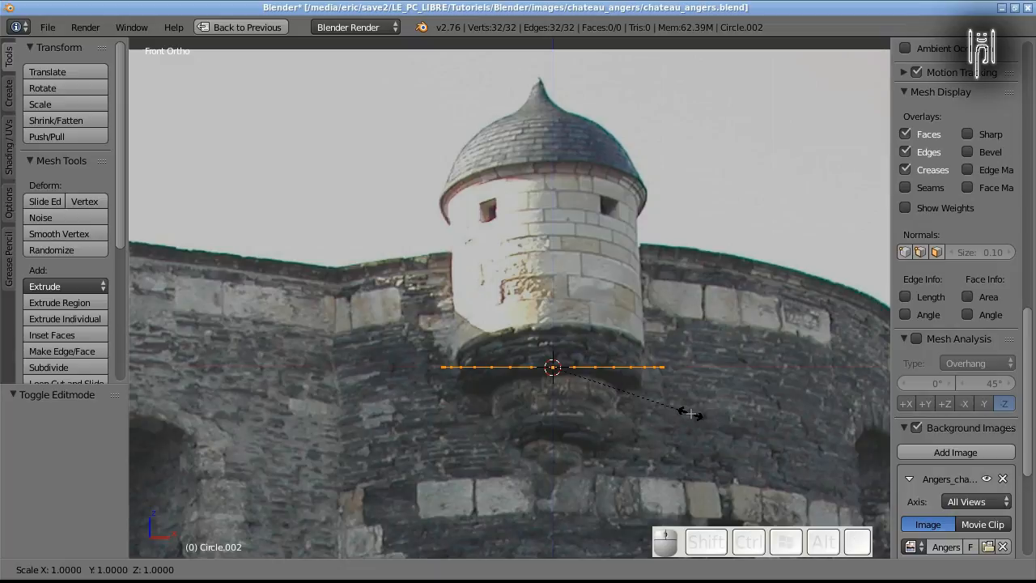
click(677, 407)
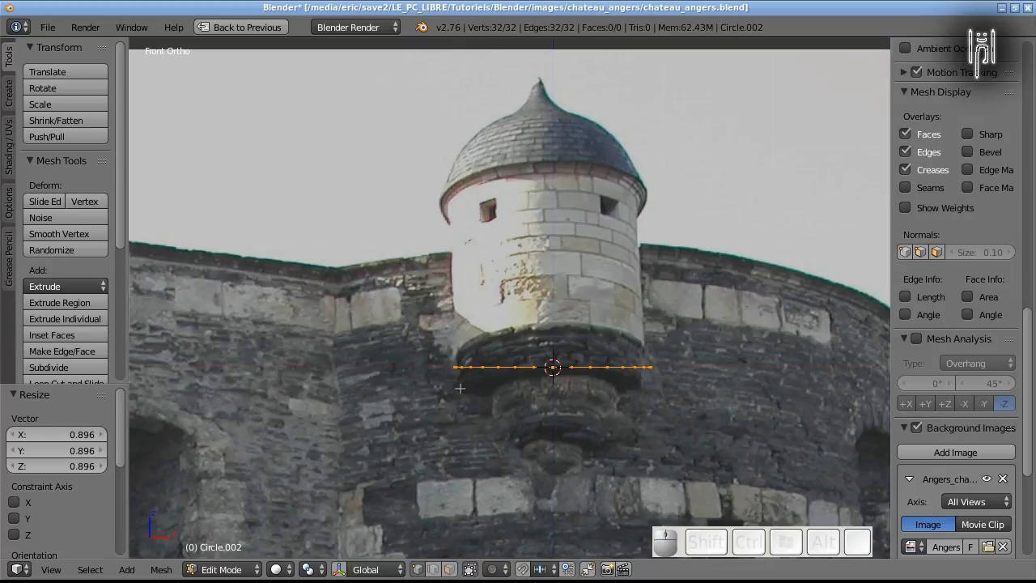
key(g)
key(z)
click(482, 427)
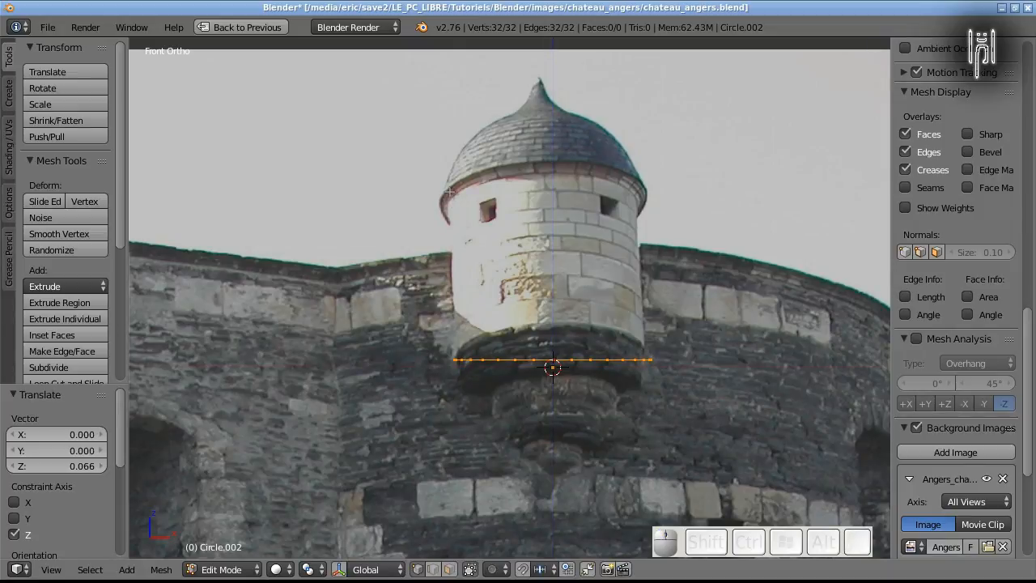
Extrude the circle upward about 1.528 along Z to form the turret's cylindrical wall
key(e)
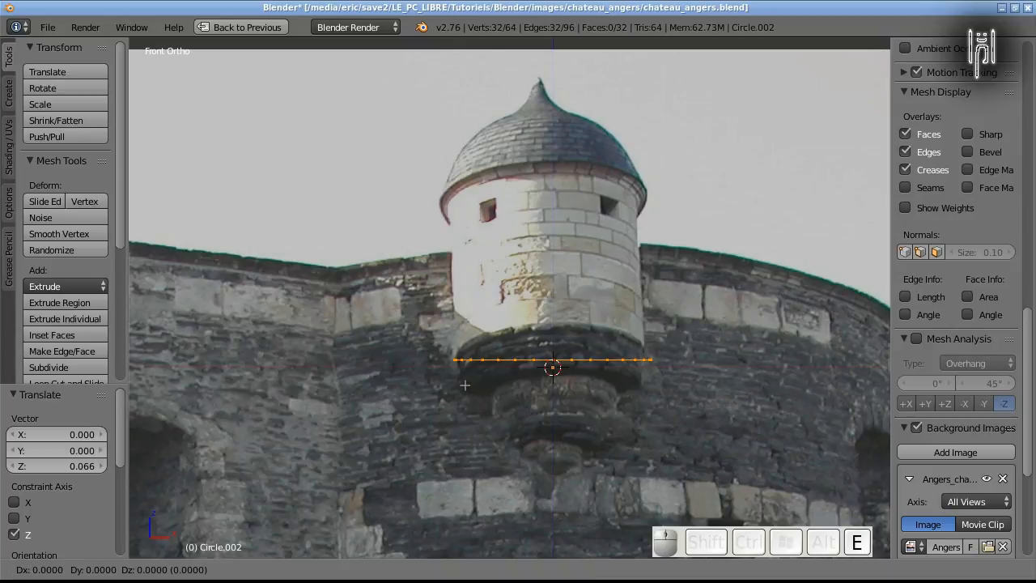
key(z)
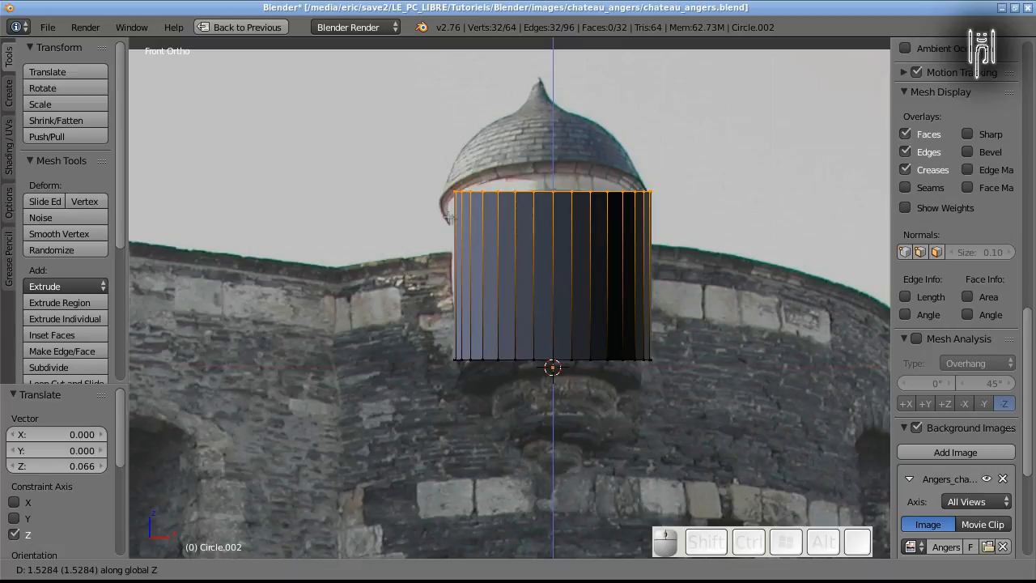
click(451, 216)
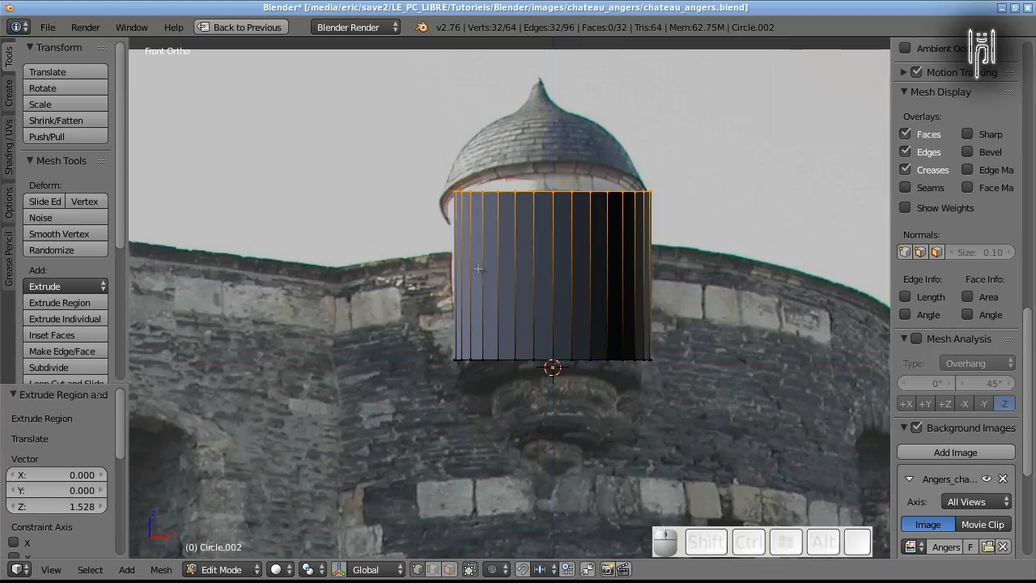
In wireframe display, select only the cylinder's bottom ring of vertices and extrude it down about 0.073 along Z
key(z)
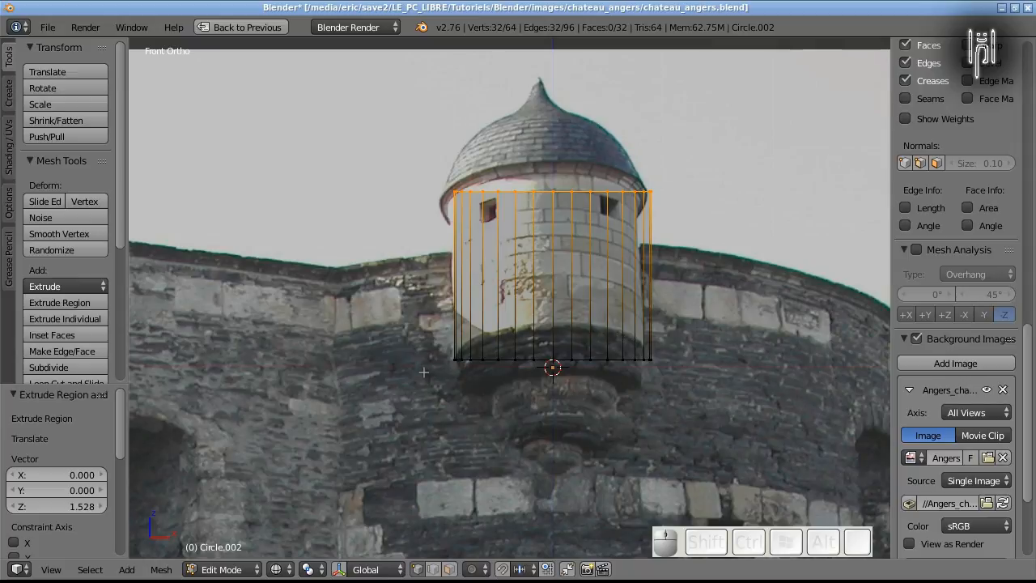
key(a)
key(b)
drag(419, 348, 665, 389)
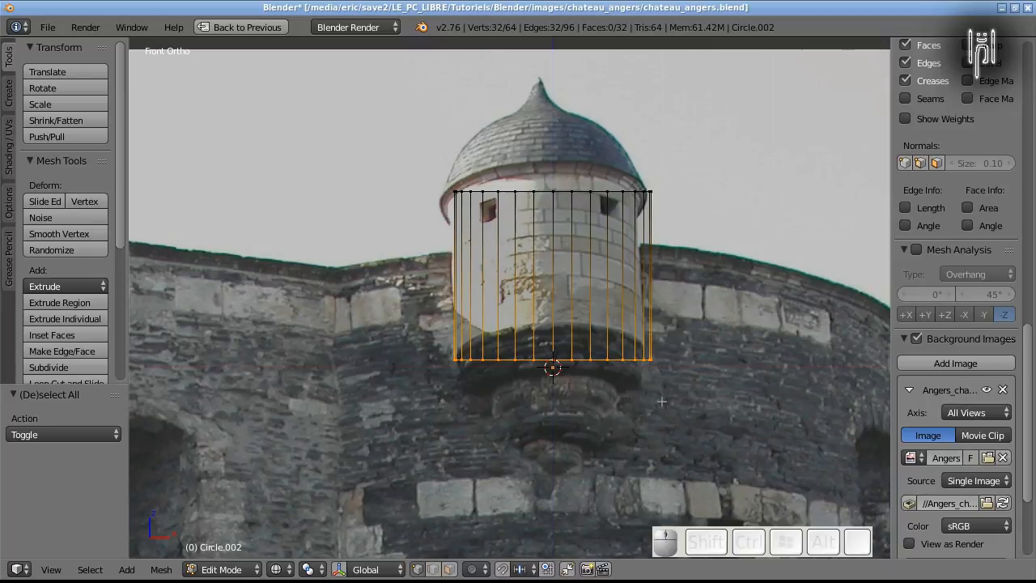
key(e)
key(z)
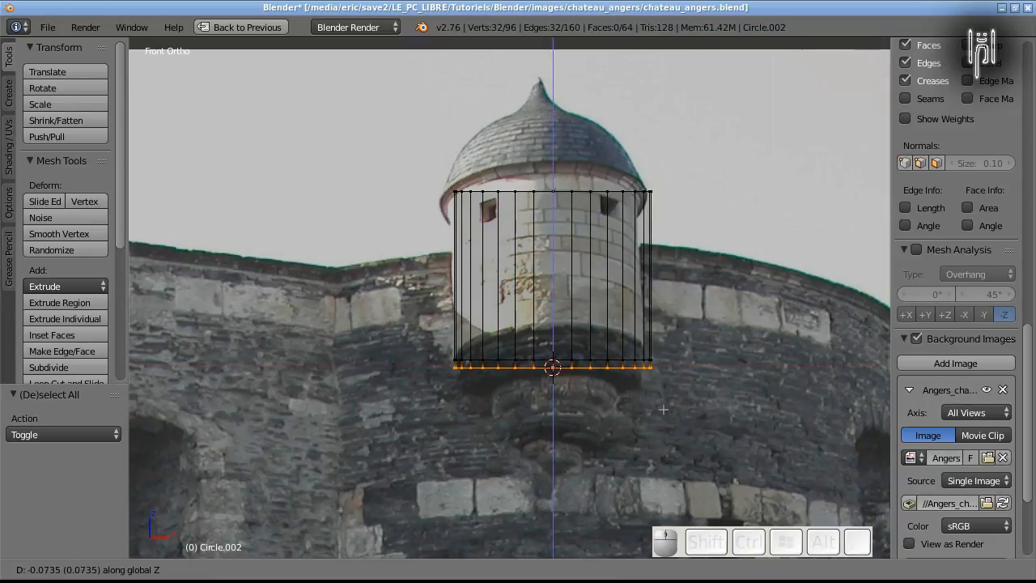
click(663, 409)
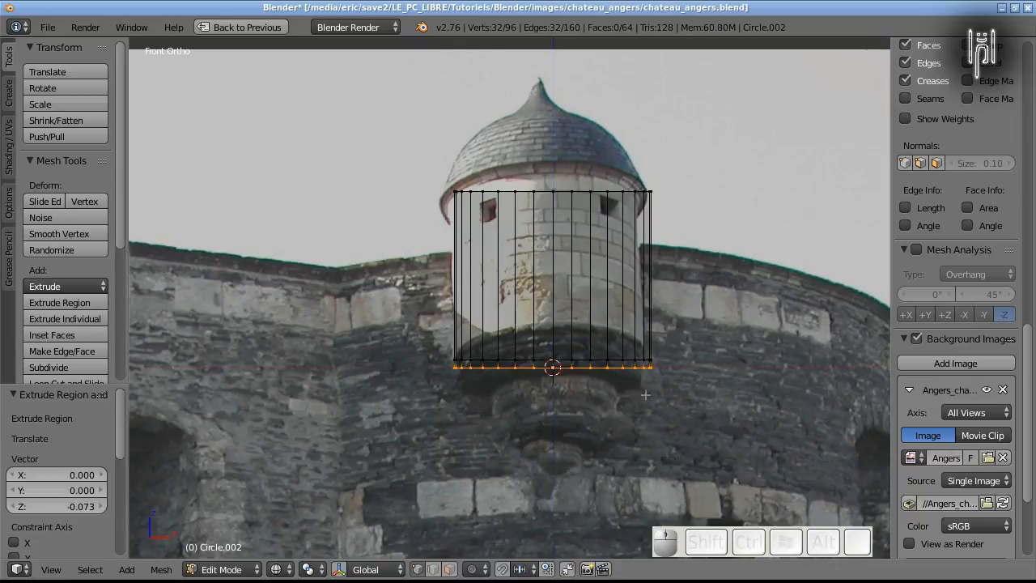
Extrude the bottom ring in place scaled to about 0.947, and extrude that ring down about 0.250 along Z
key(e)
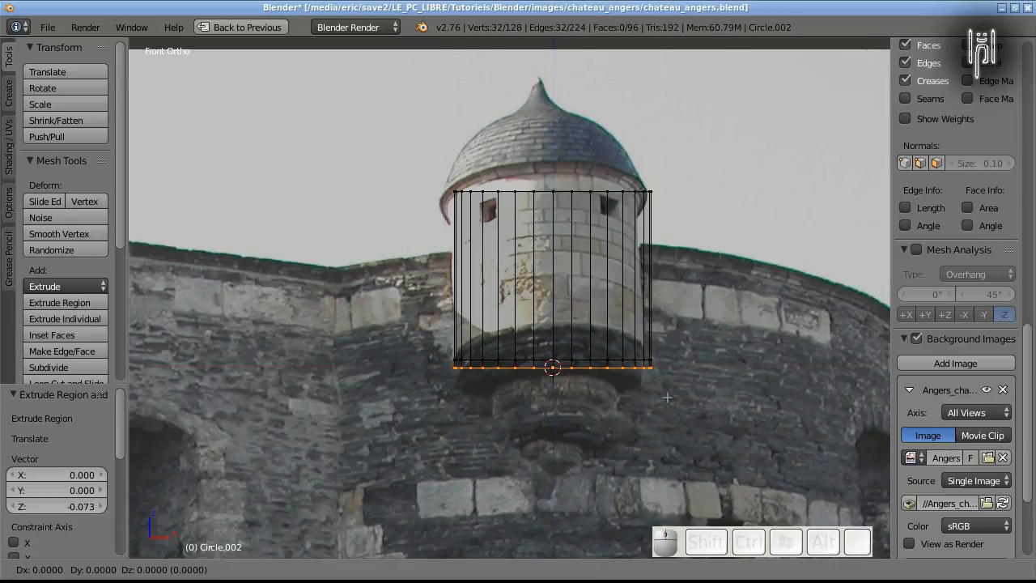
key(Escape)
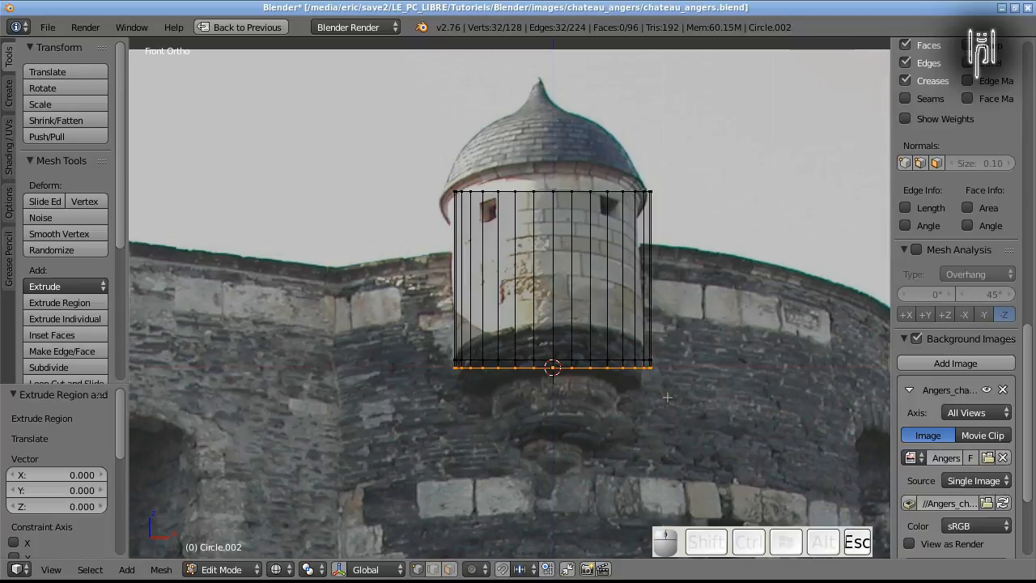
key(s)
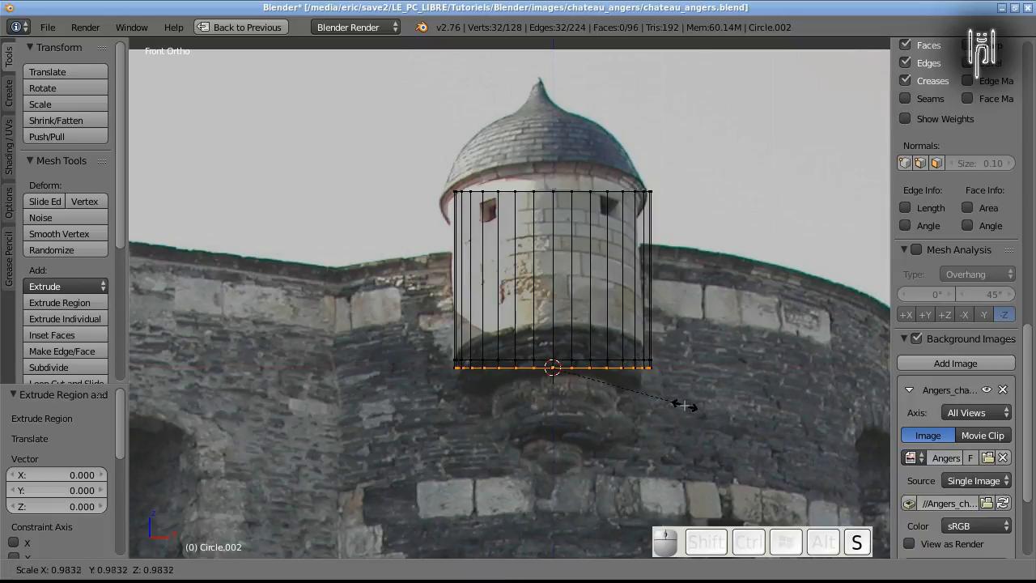
click(678, 404)
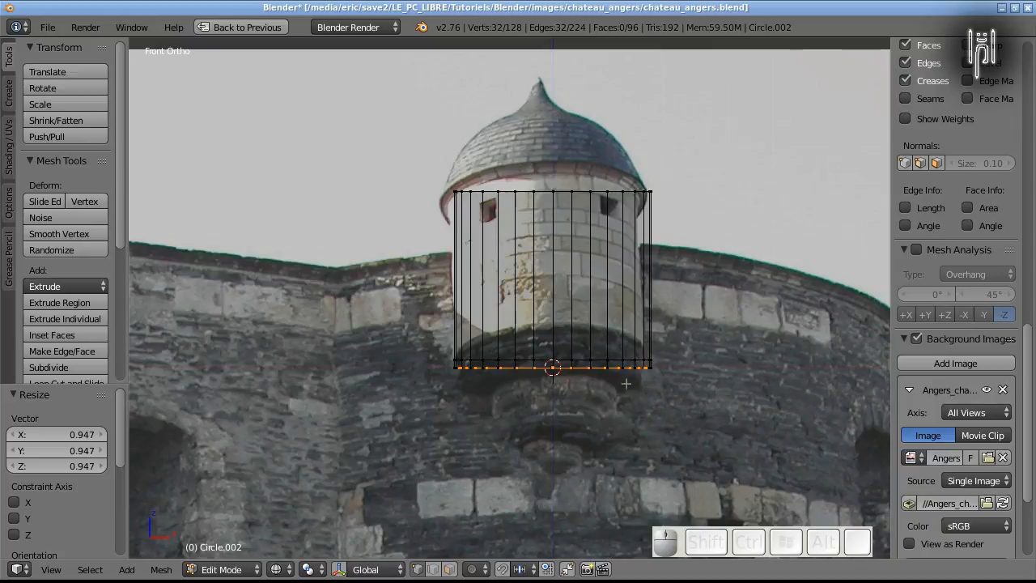
key(e)
key(z)
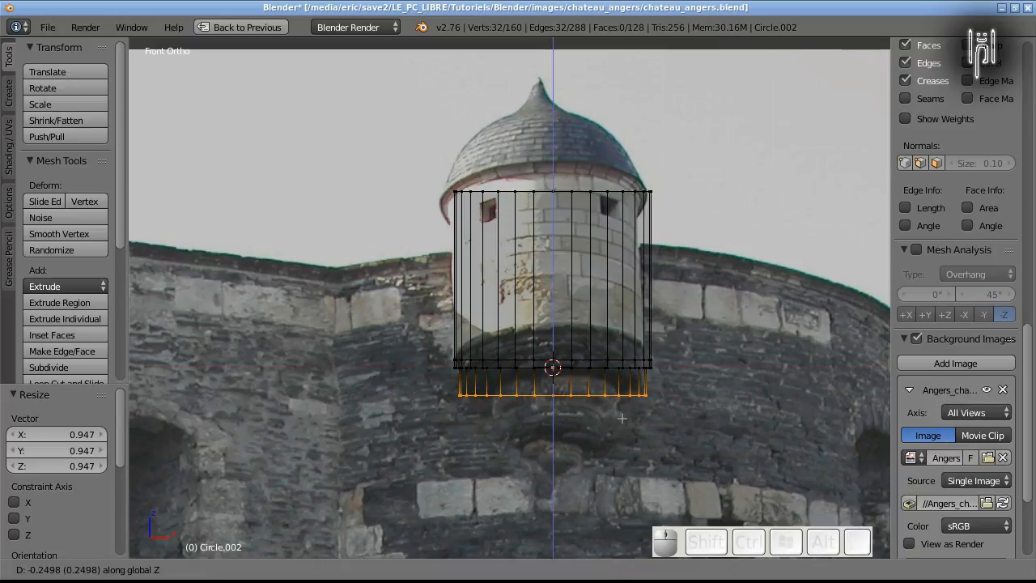
click(622, 418)
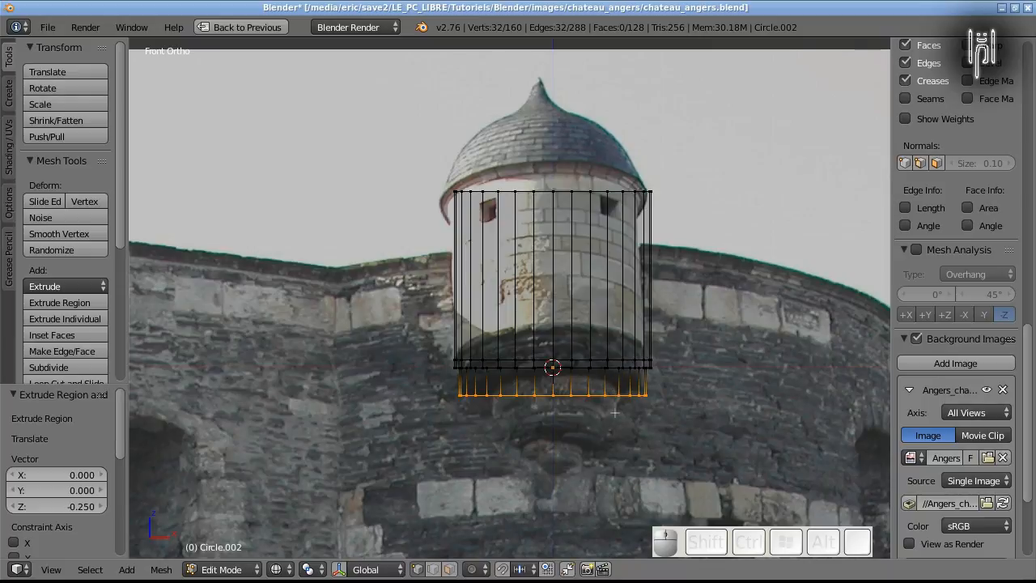
Inset the lowest ring by extruding it in place at scale 0.711, and extrude it down about 0.338 along Z
key(e)
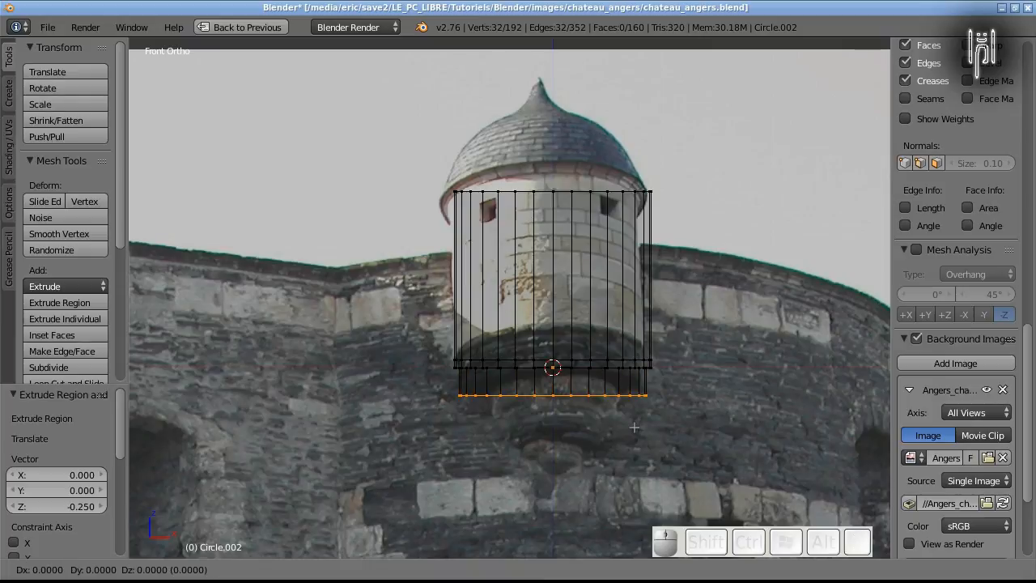
key(Escape)
key(s)
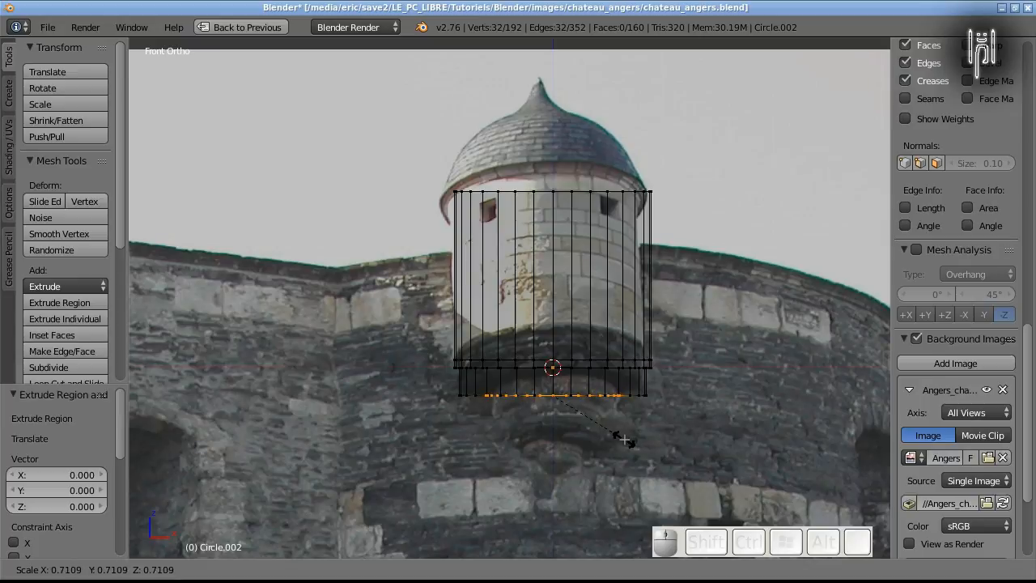
click(624, 438)
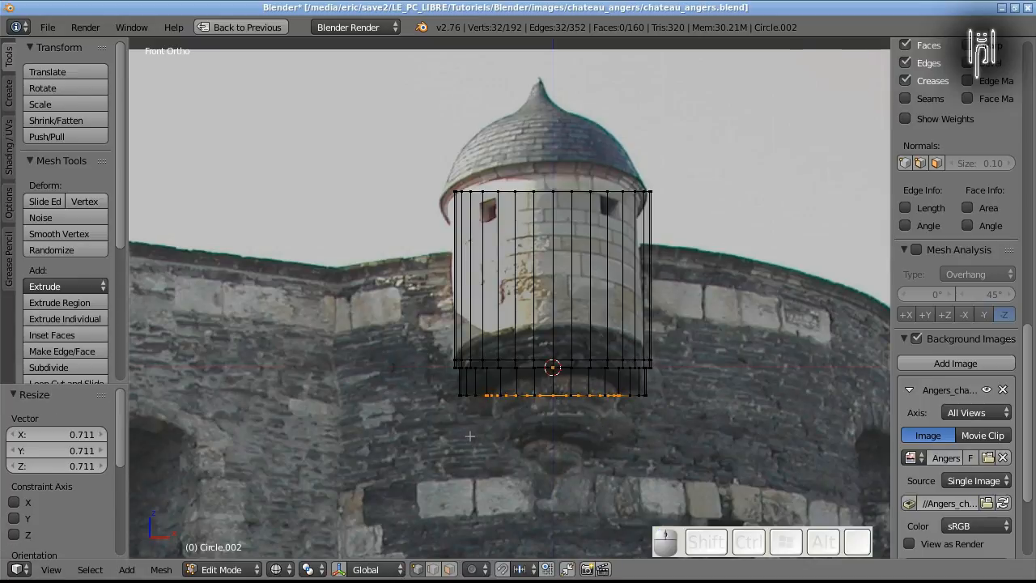
key(e)
key(z)
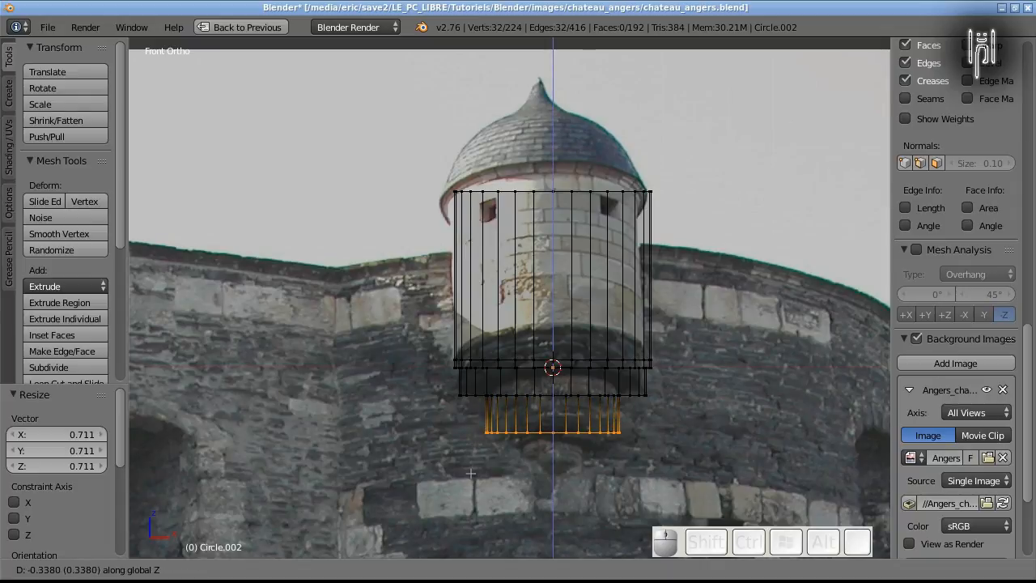
click(471, 473)
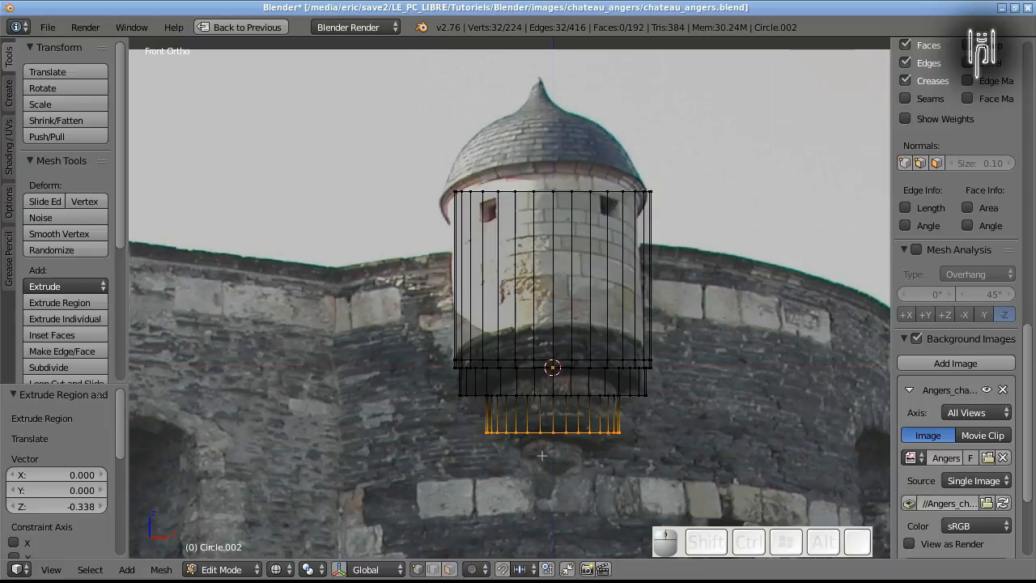
In Object Mode, shift the background image beside the mesh with offset X -2.70 and Y -5.30
key(Tab)
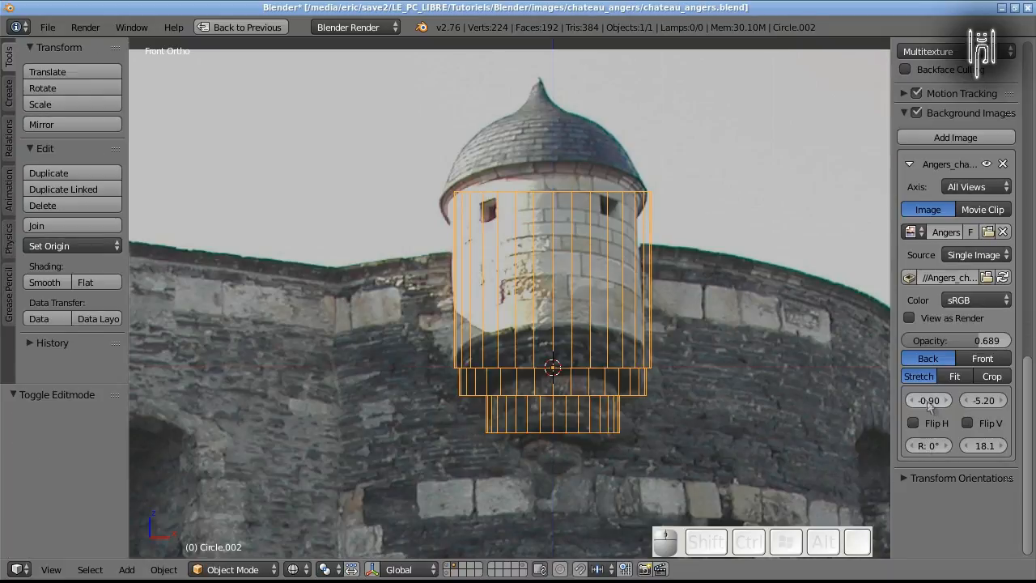
click(966, 402)
drag(966, 401, 886, 400)
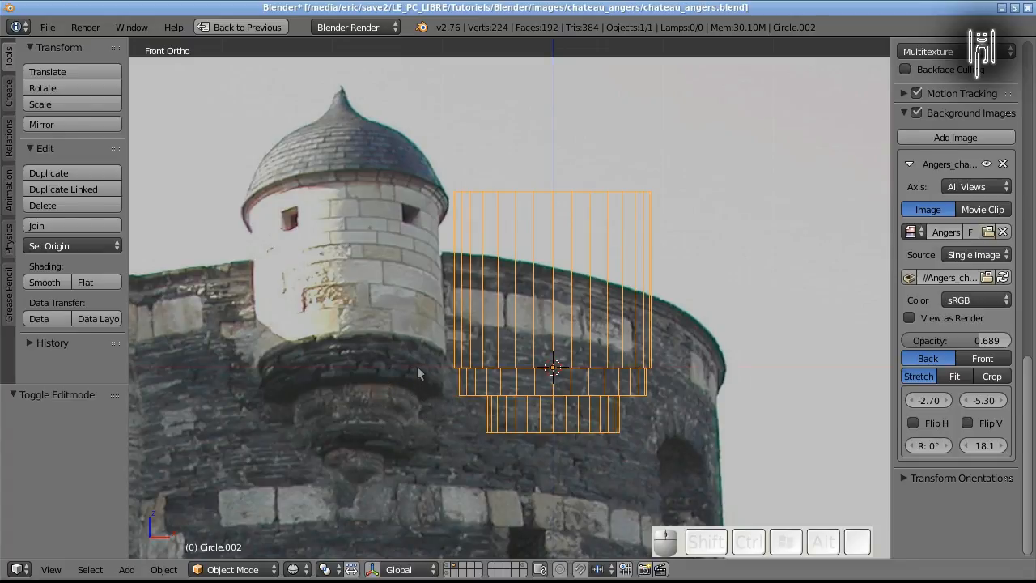
In Edit Mode, select only the vertex rings at the base of the main wall and raise them about 0.088 along Z
key(Tab)
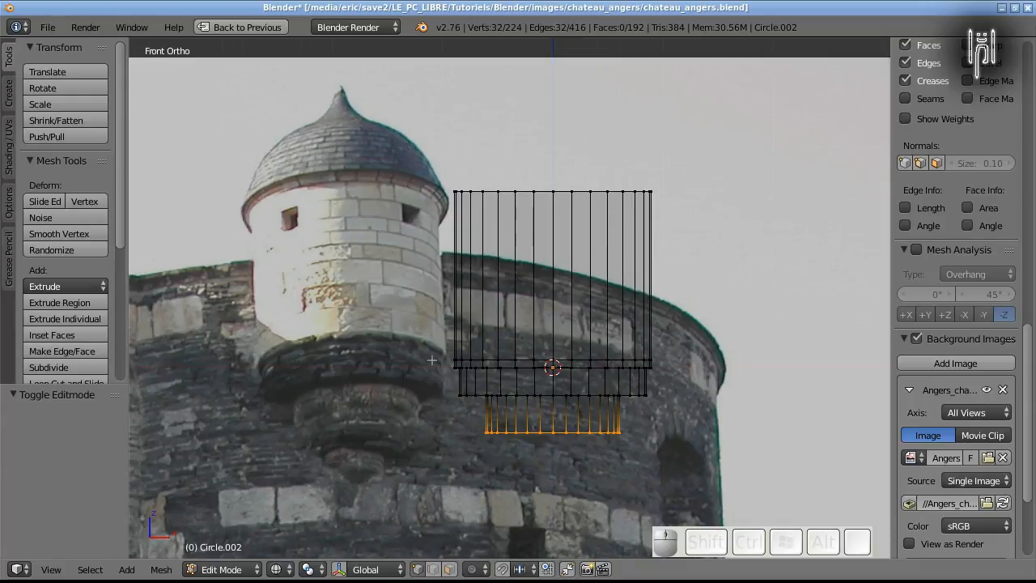
key(a)
key(b)
drag(429, 350, 689, 377)
key(g)
key(z)
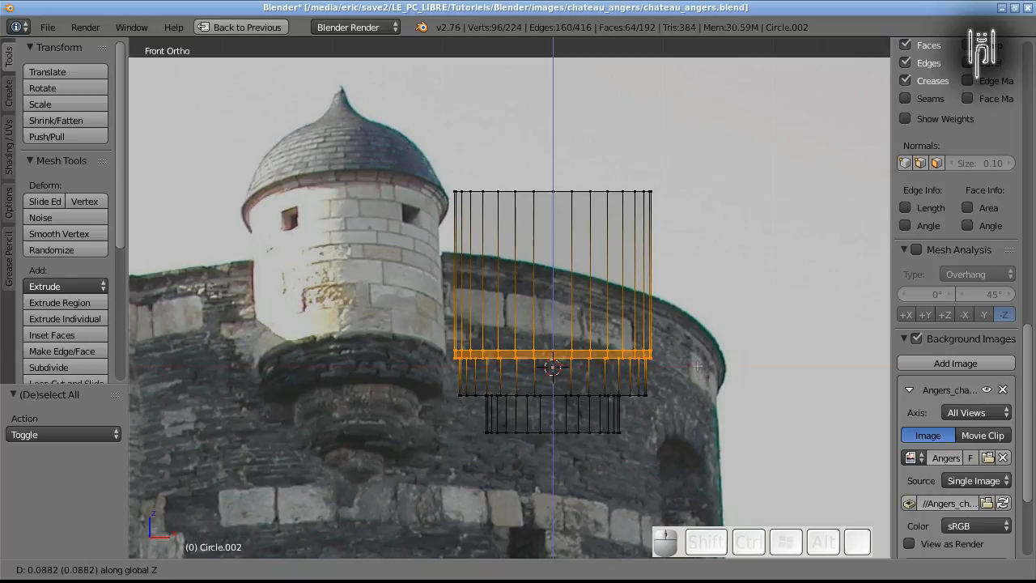
click(697, 366)
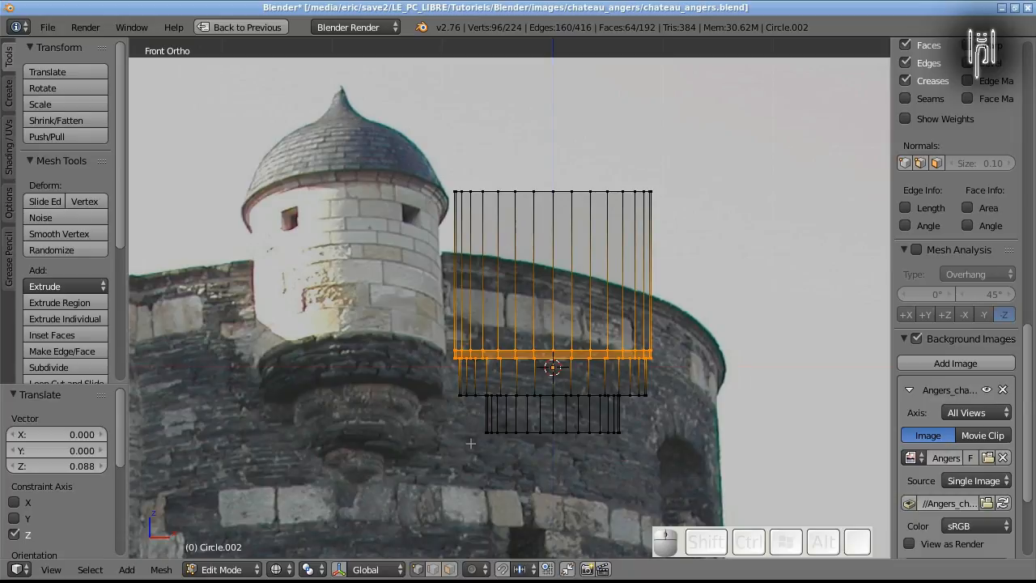
Select only the lowest ring of the turret's base and raise it about 0.162 along Z
key(a)
scroll(955, 323, down, 5)
drag(468, 424, 638, 460)
key(g)
key(z)
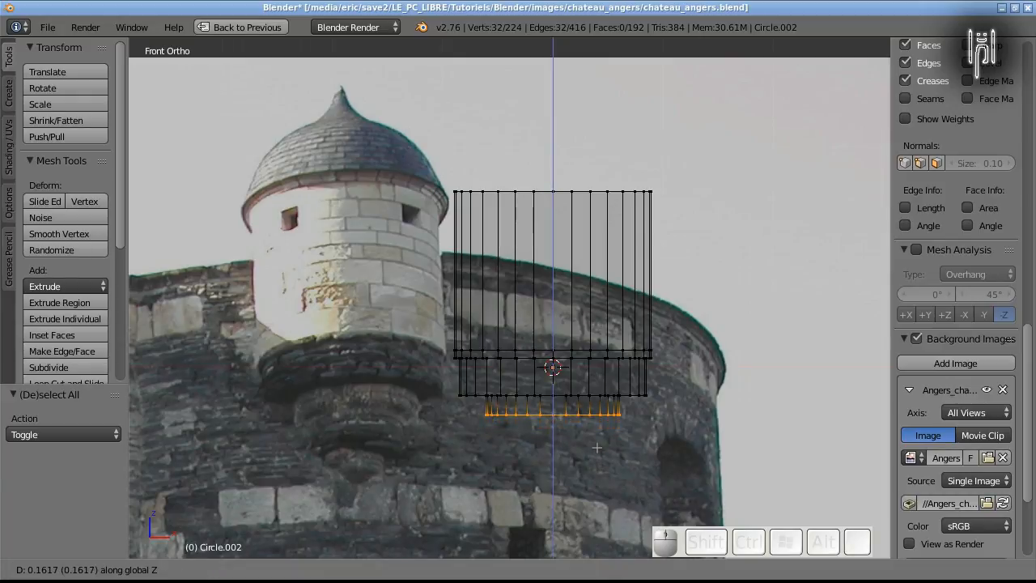
click(596, 448)
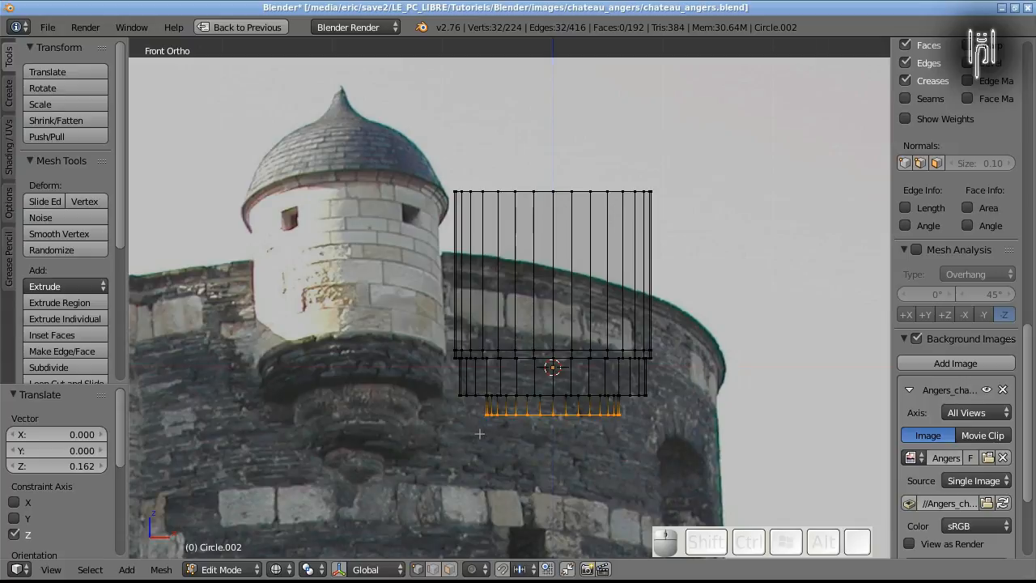
Extrude the lowest ring down about 0.081 along Z and scale it to about 0.882 to form a taper
key(e)
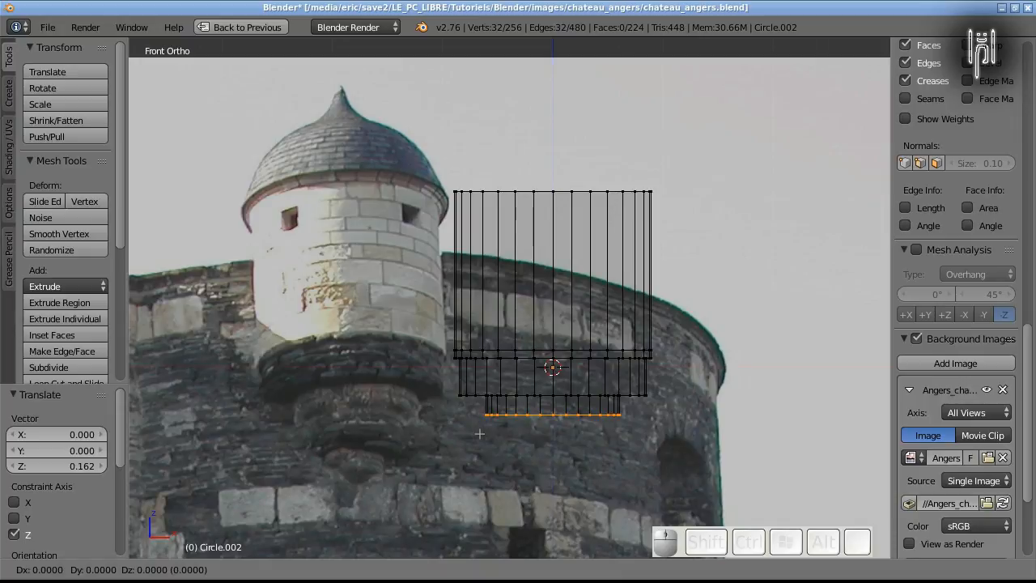
key(z)
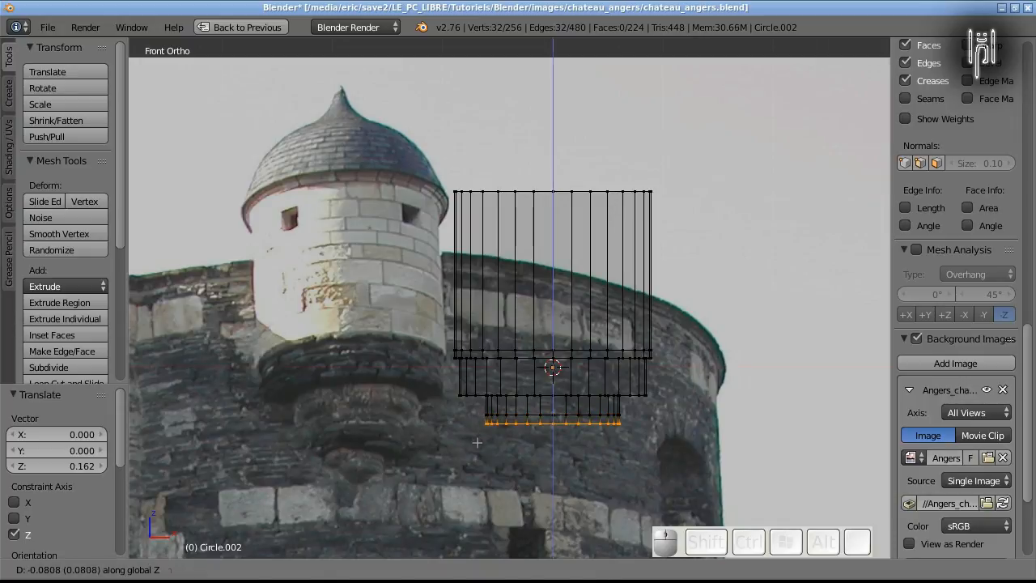
click(477, 443)
key(s)
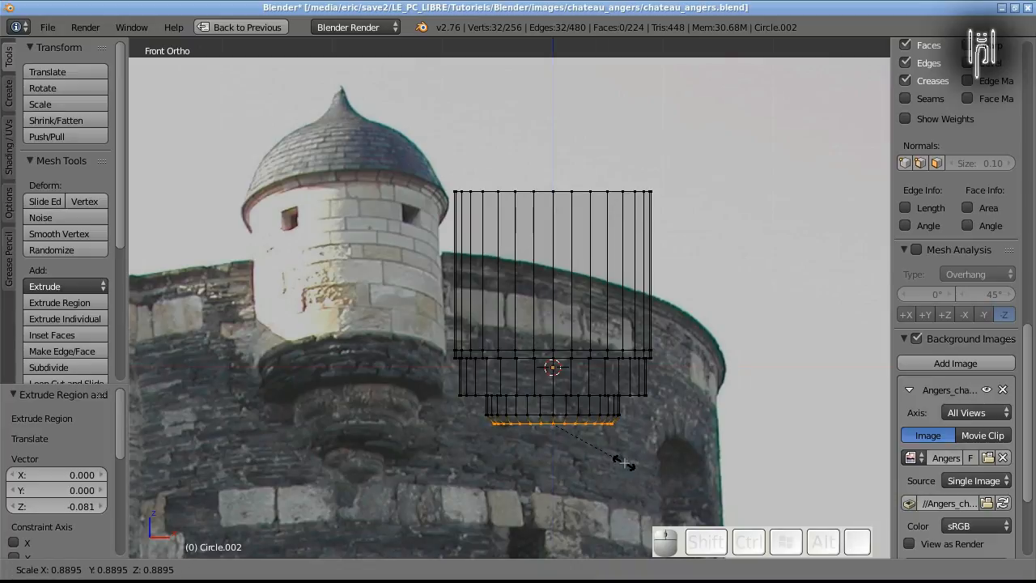
click(625, 464)
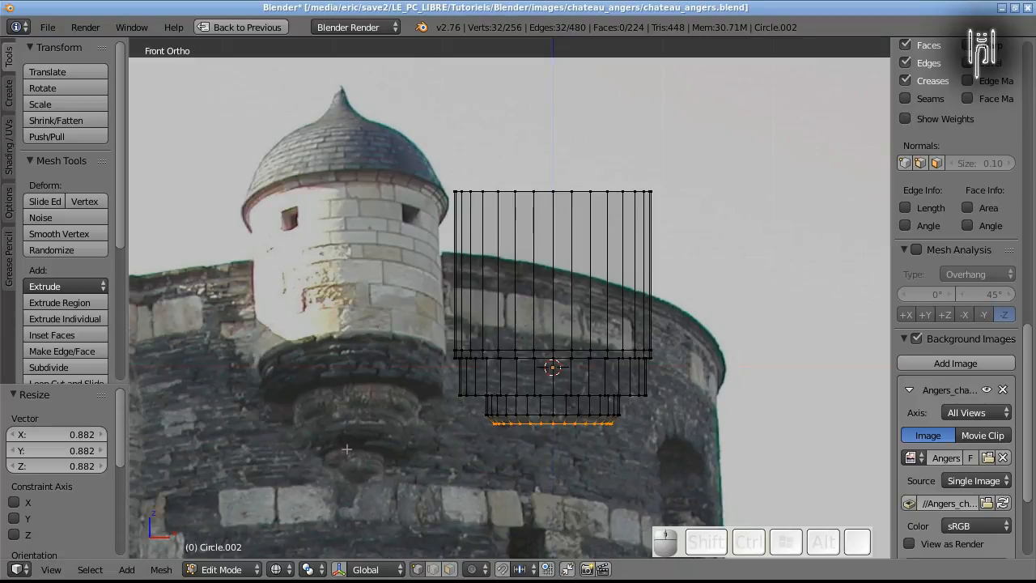
Extrude the tapered ring down about 0.294 along Z to form the next straight tier
key(e)
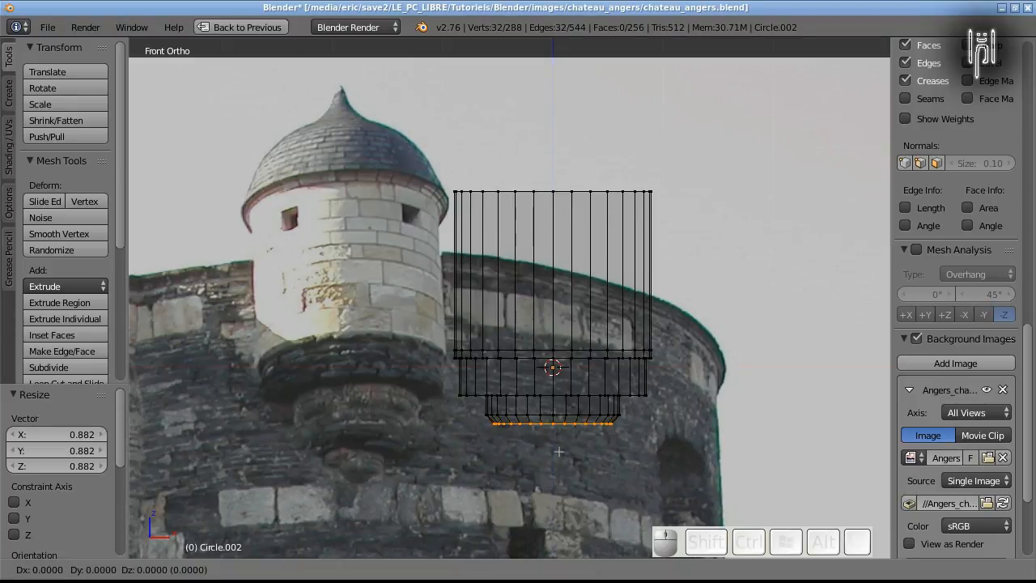
key(z)
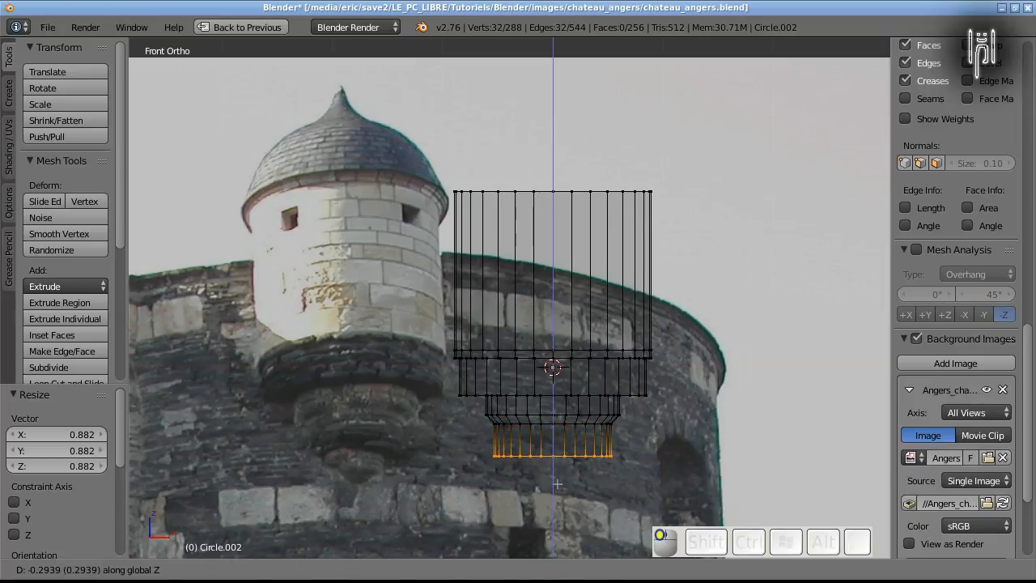
click(557, 484)
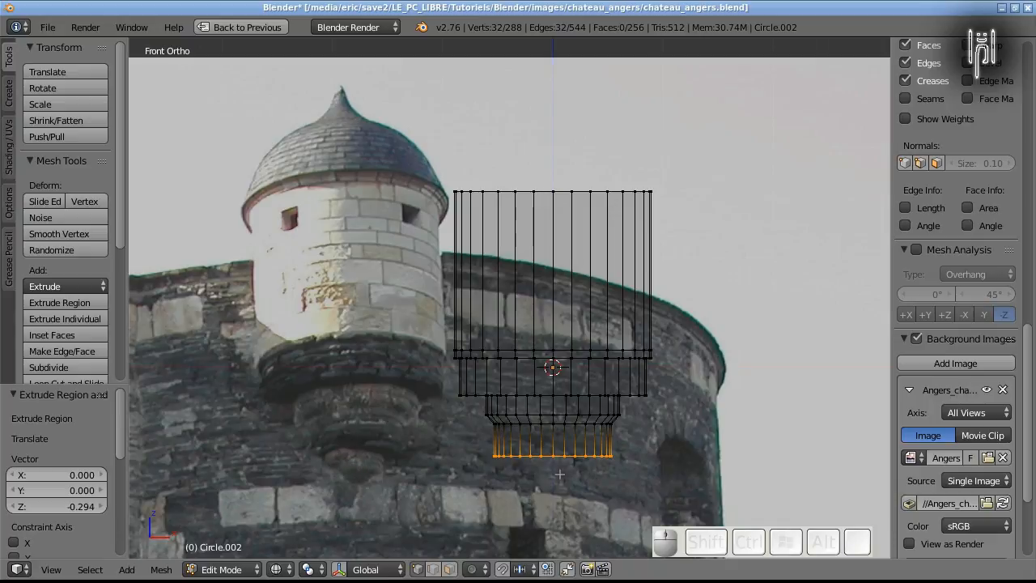
Inset the bottom ring by extruding it in place at scale 0.605, and extrude it down about 0.242 along Z
key(e)
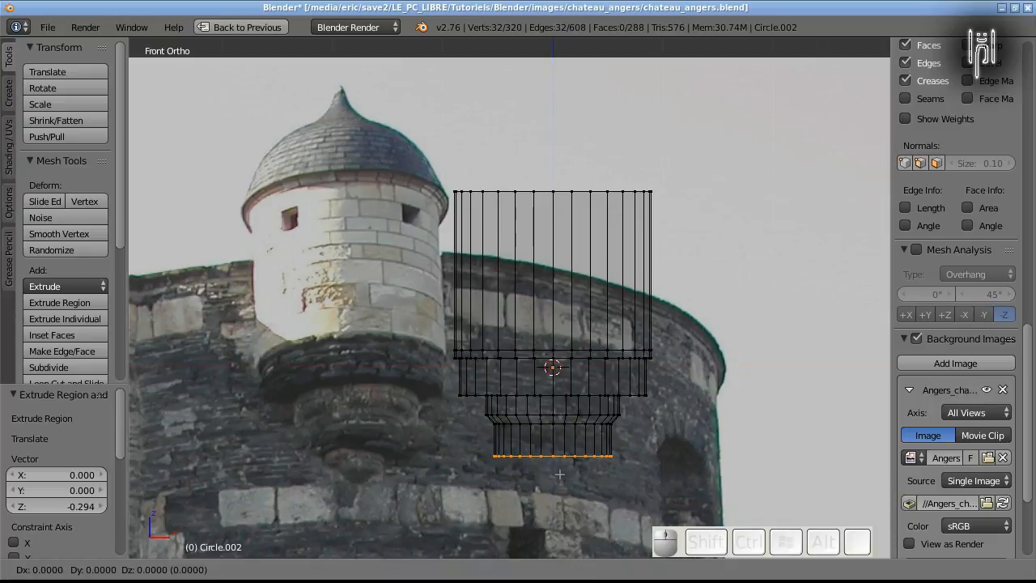
key(Escape)
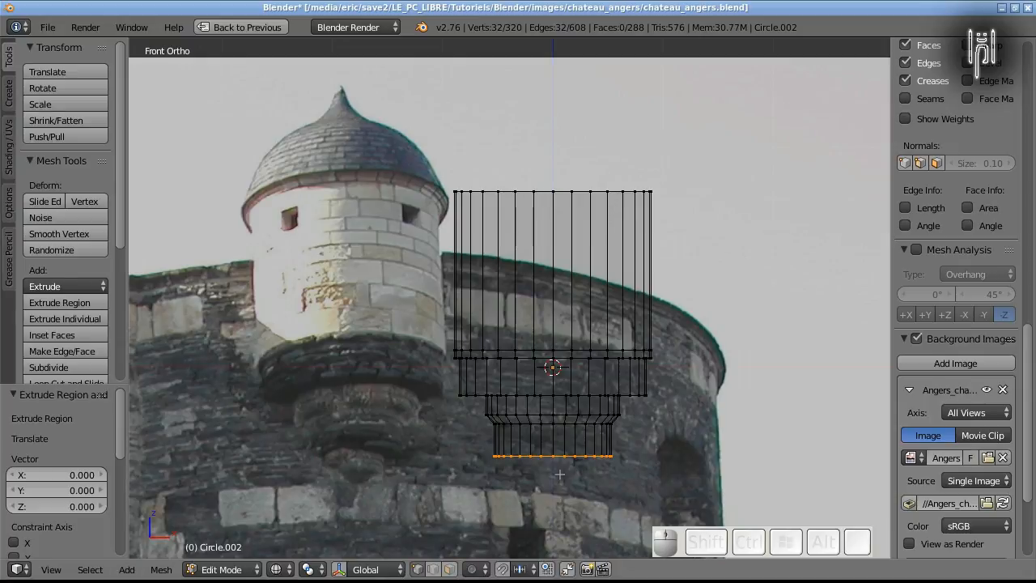
key(s)
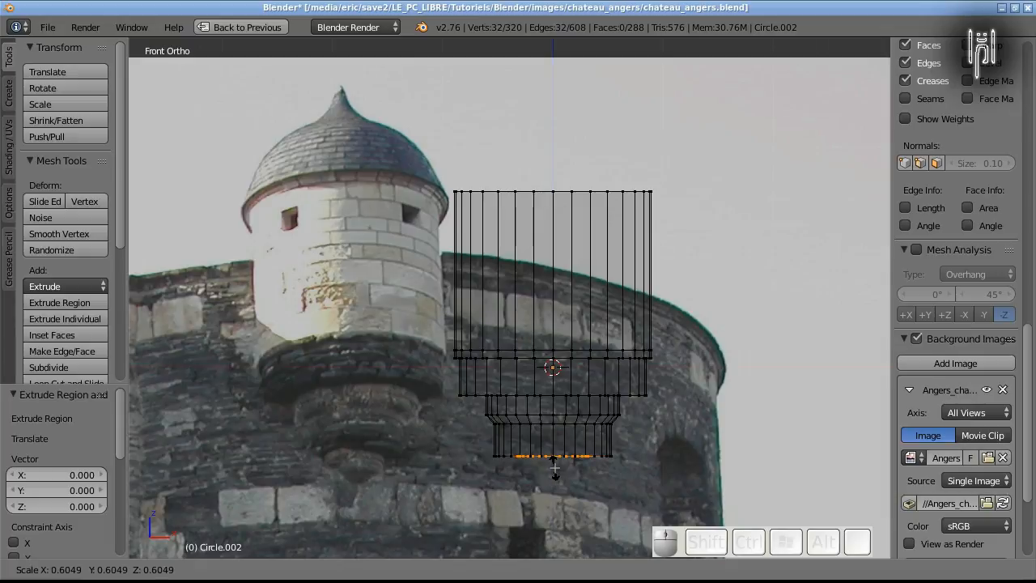
click(555, 468)
key(e)
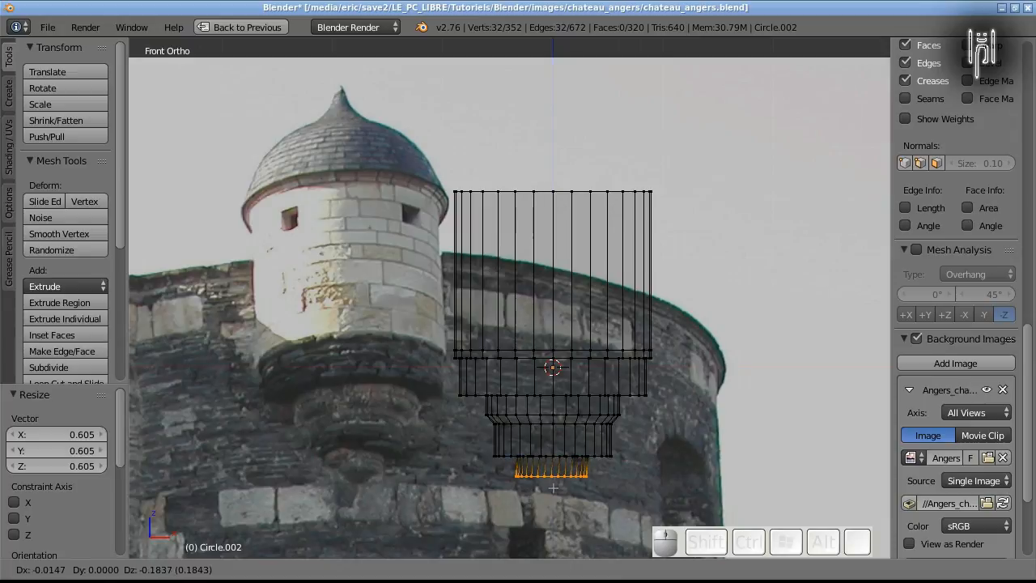
key(z)
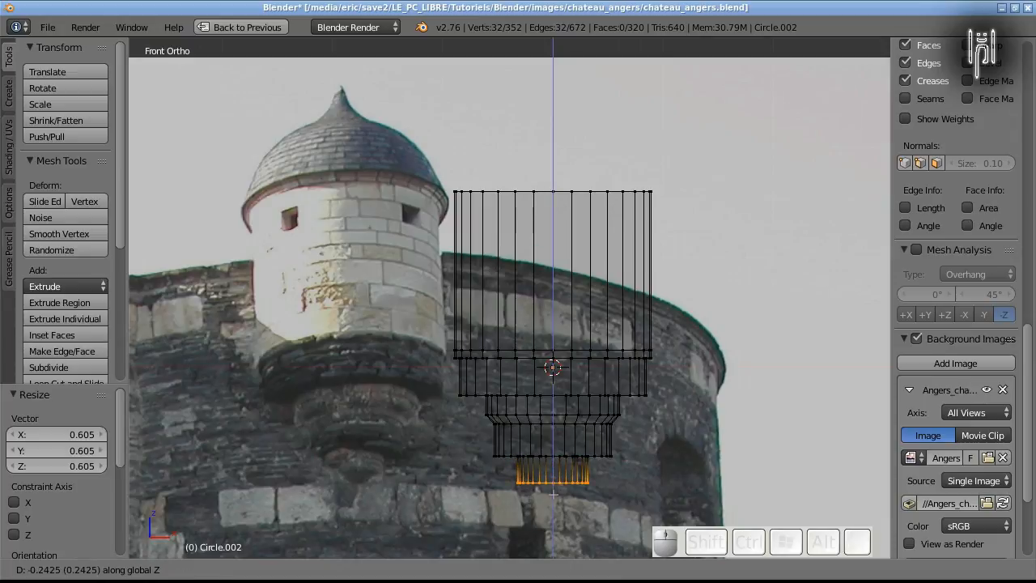
click(554, 493)
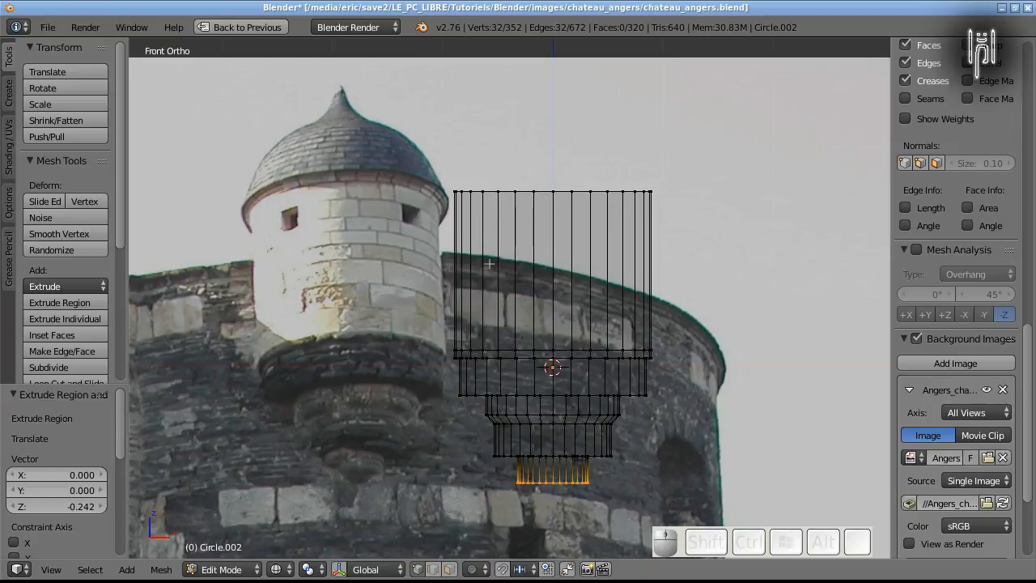
Select only the wall's top ring, extrude it up about 0.096 along Z, and scale it to about 1.106 to form a flared rim
key(a)
key(b)
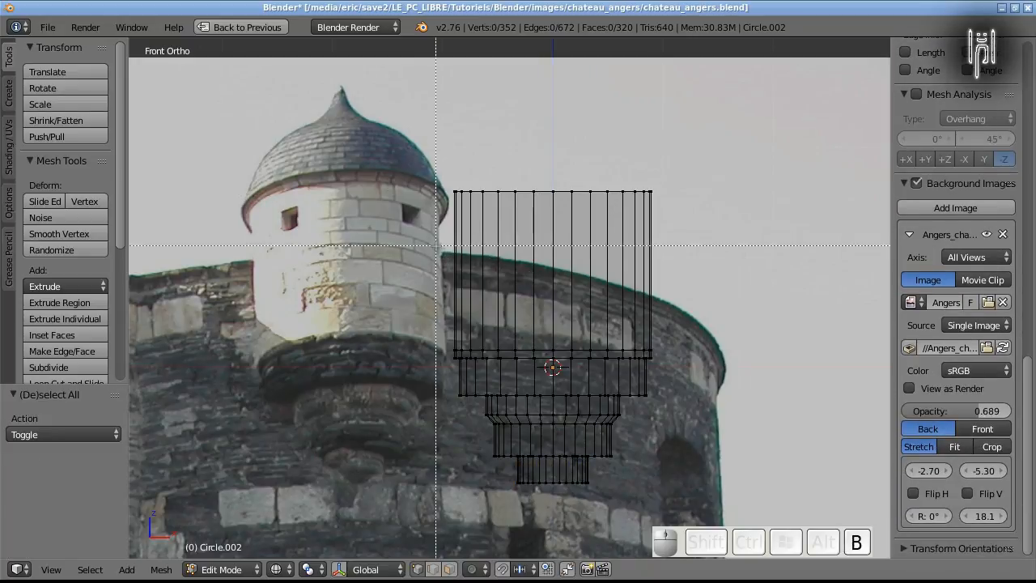
drag(430, 185, 674, 233)
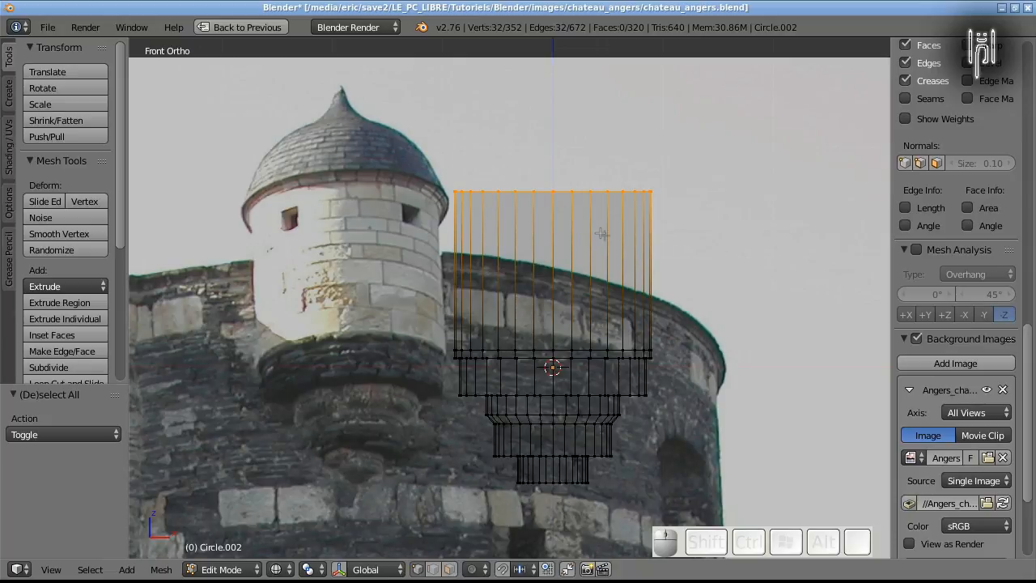
key(e)
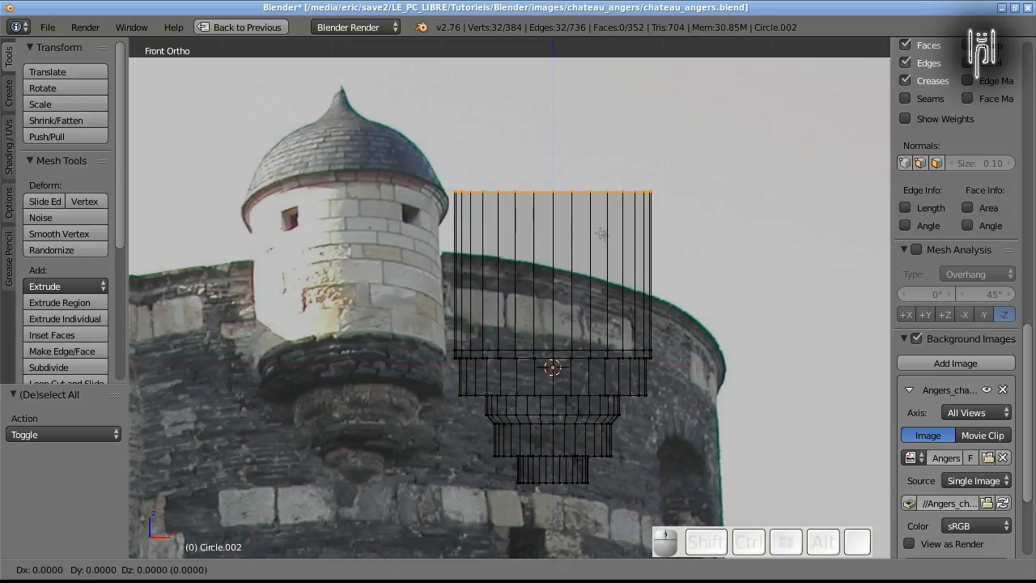
key(z)
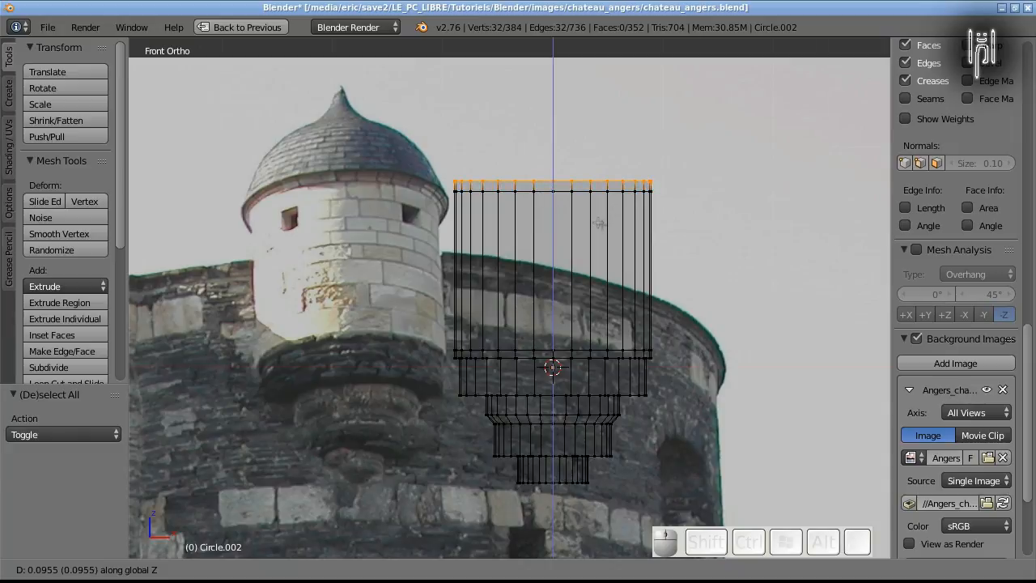
click(600, 224)
key(s)
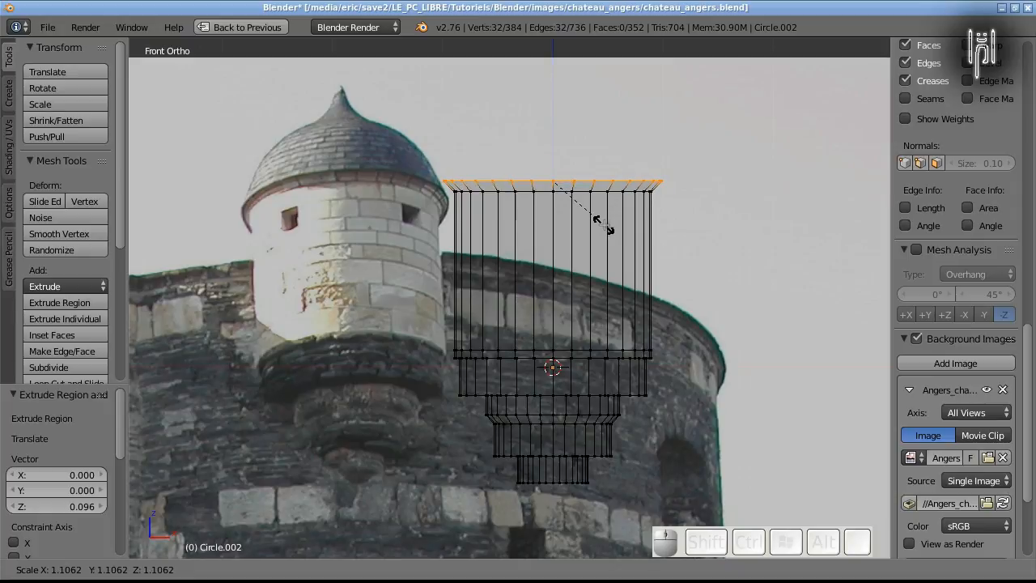
click(603, 226)
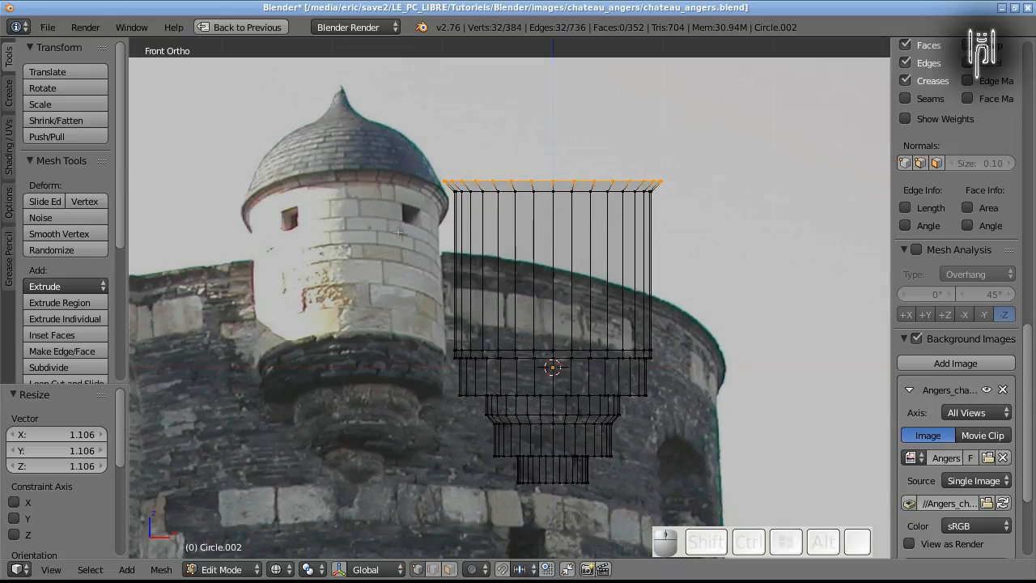
Duplicate the flared top ring in place and separate the copy into its own object
key(shift+d)
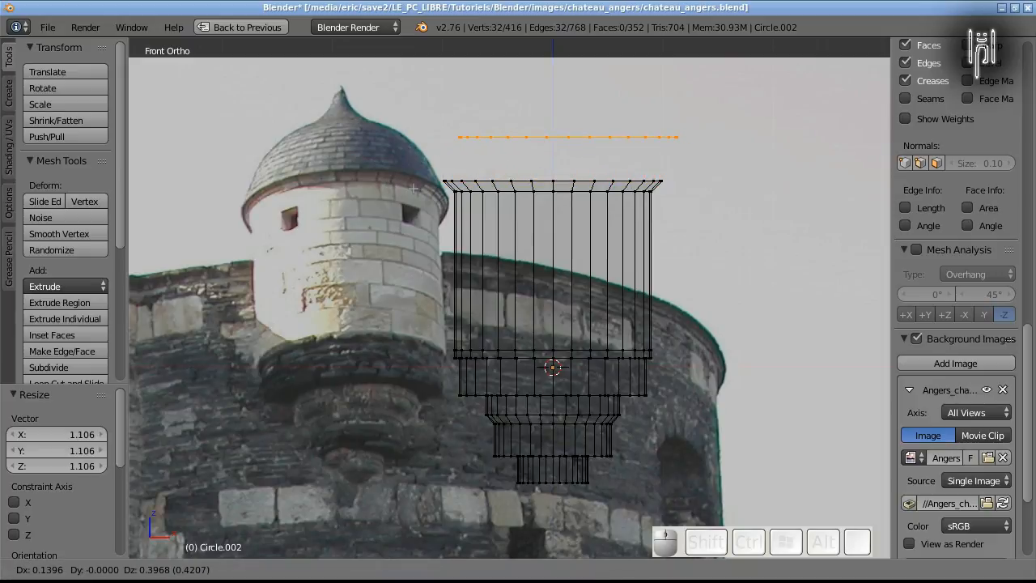
key(Escape)
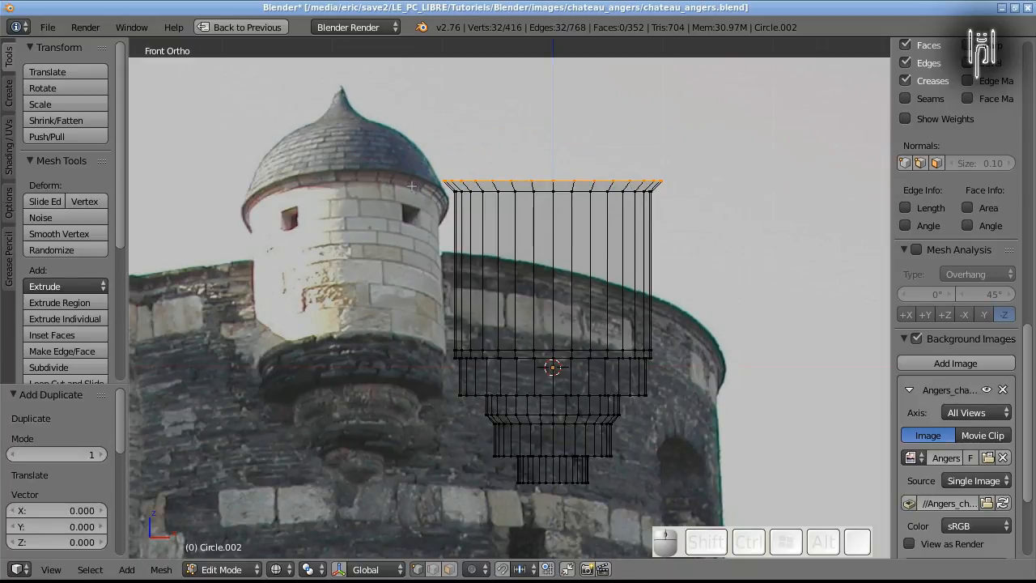
key(p)
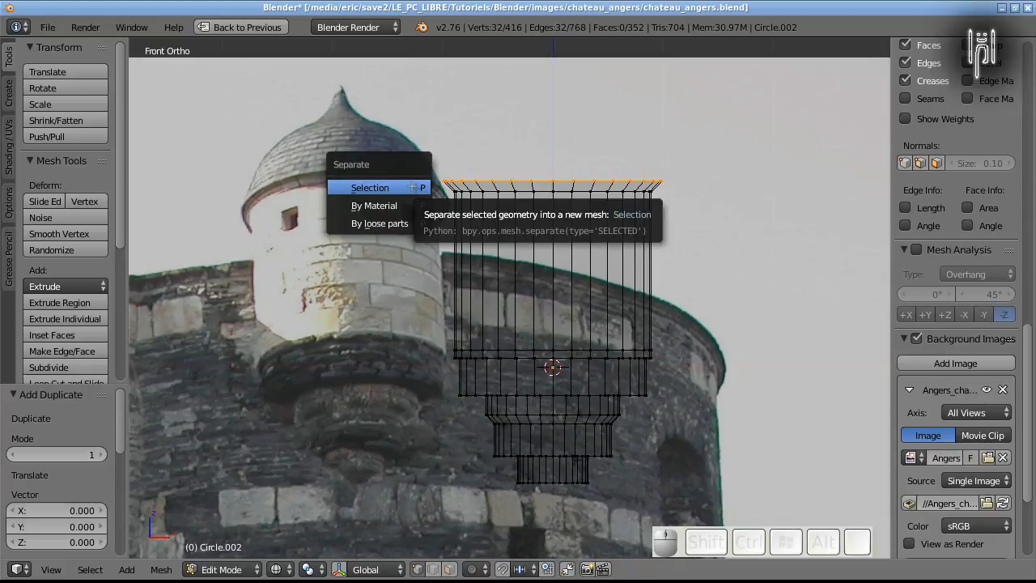
click(411, 187)
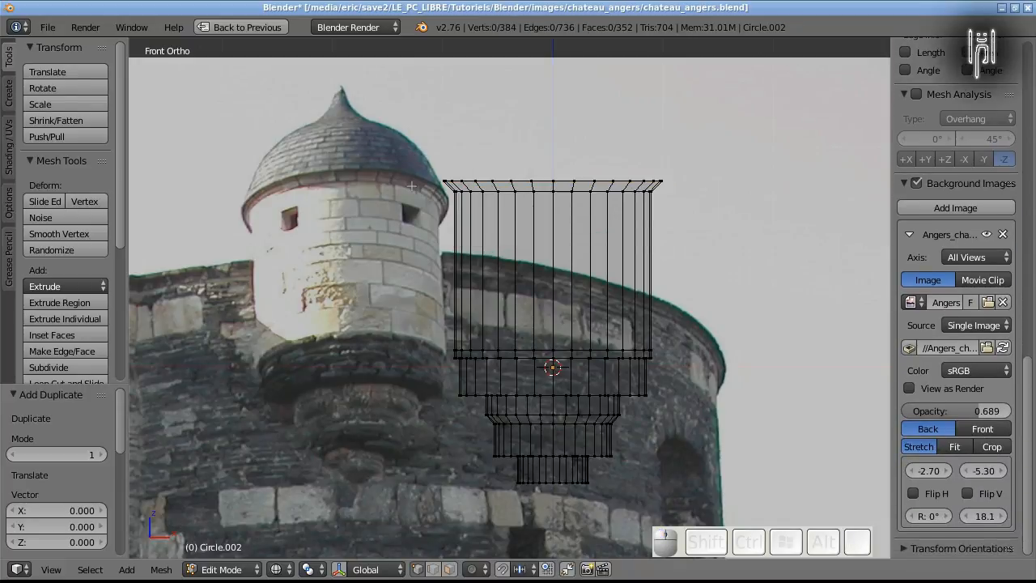
key(Tab)
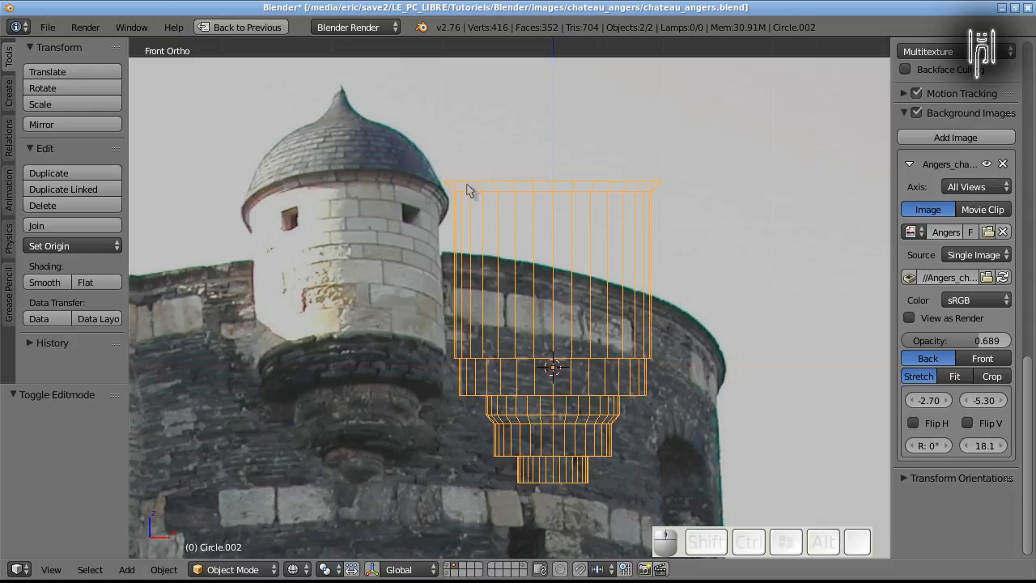
Extrude the whole separated ring up about 0.610 along Z and scale the new ring to about 0.537 to start the roof
right_click(468, 187)
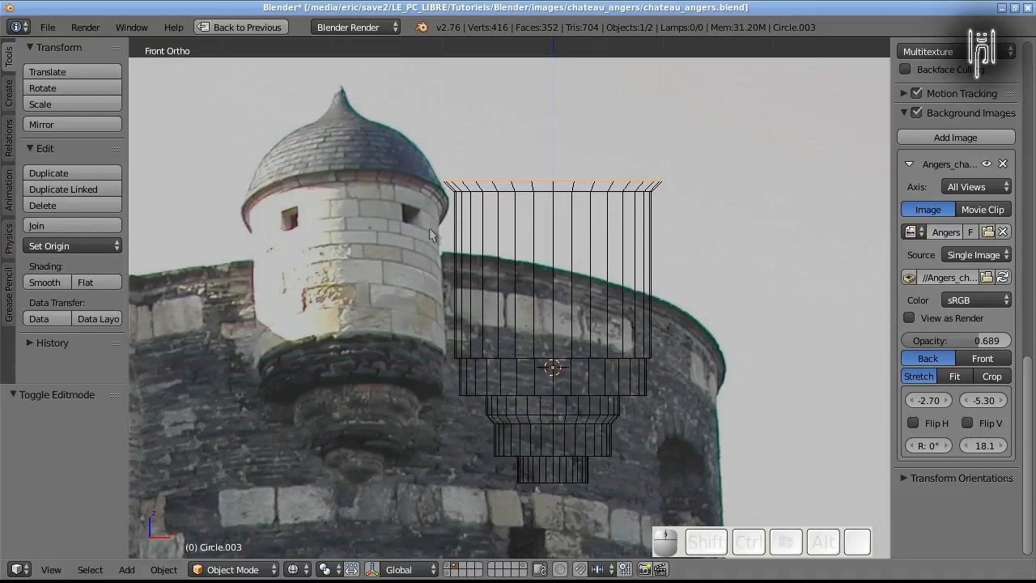
key(Tab)
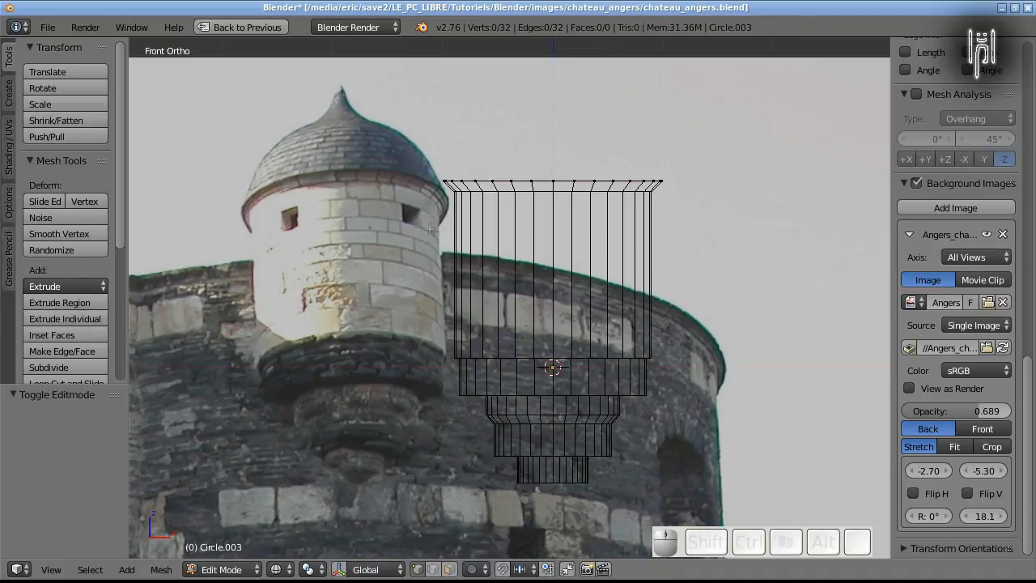
key(a)
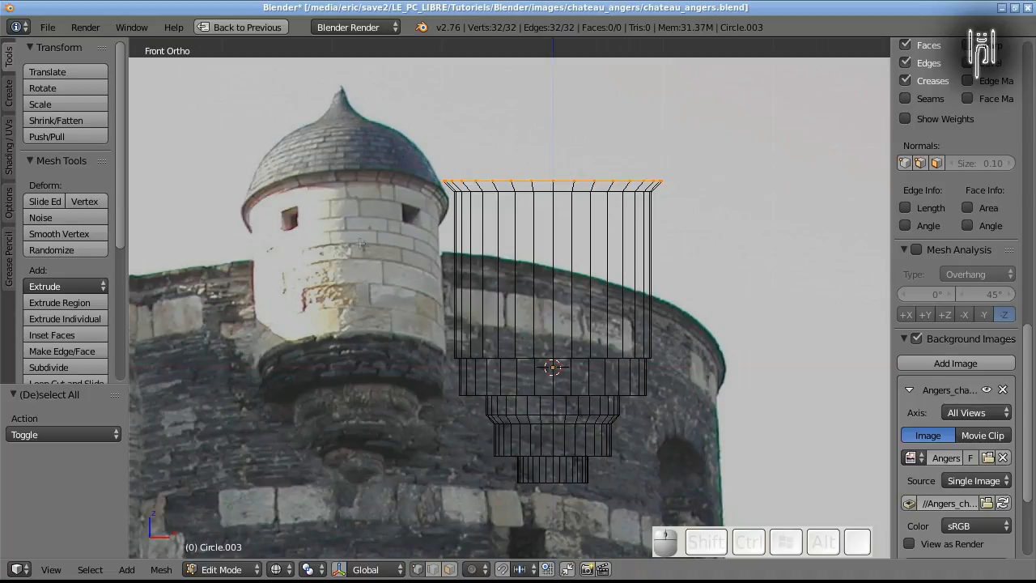
key(e)
key(z)
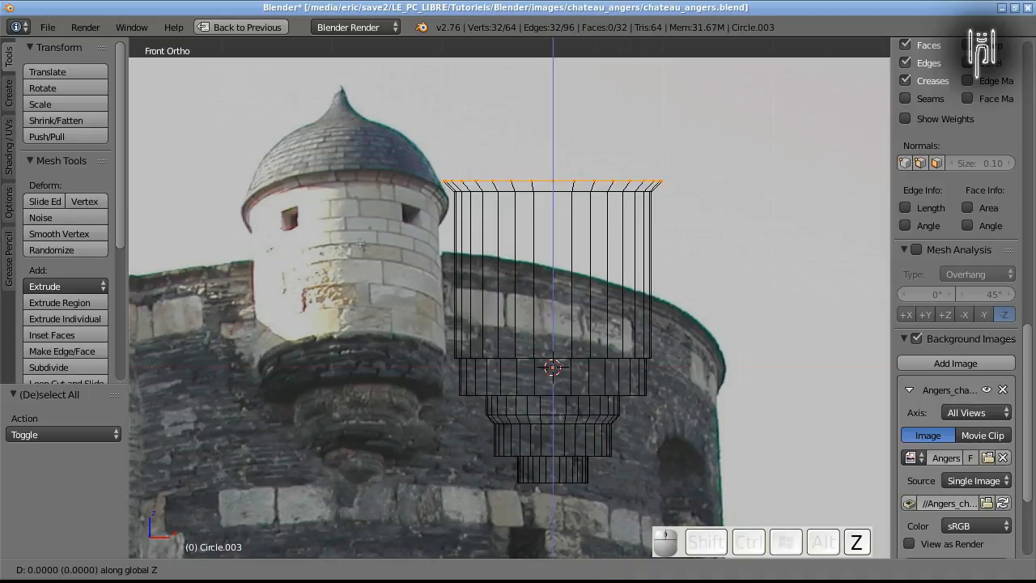
click(353, 176)
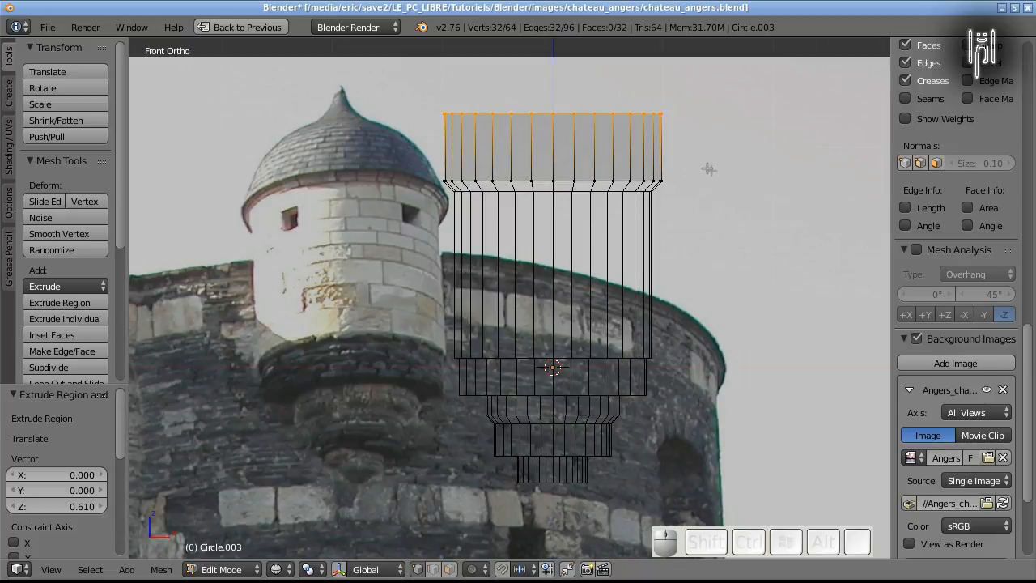
key(s)
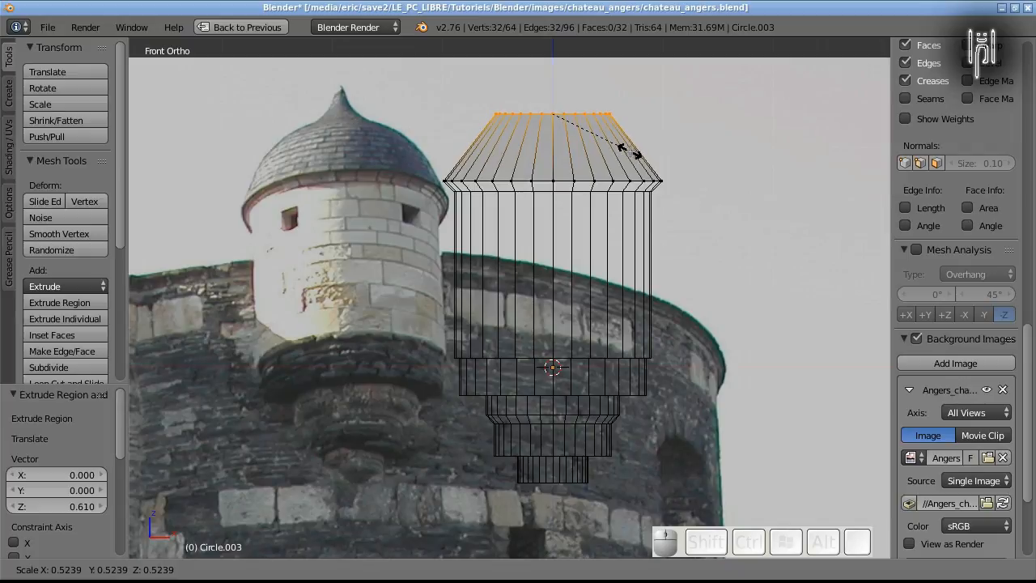
click(624, 147)
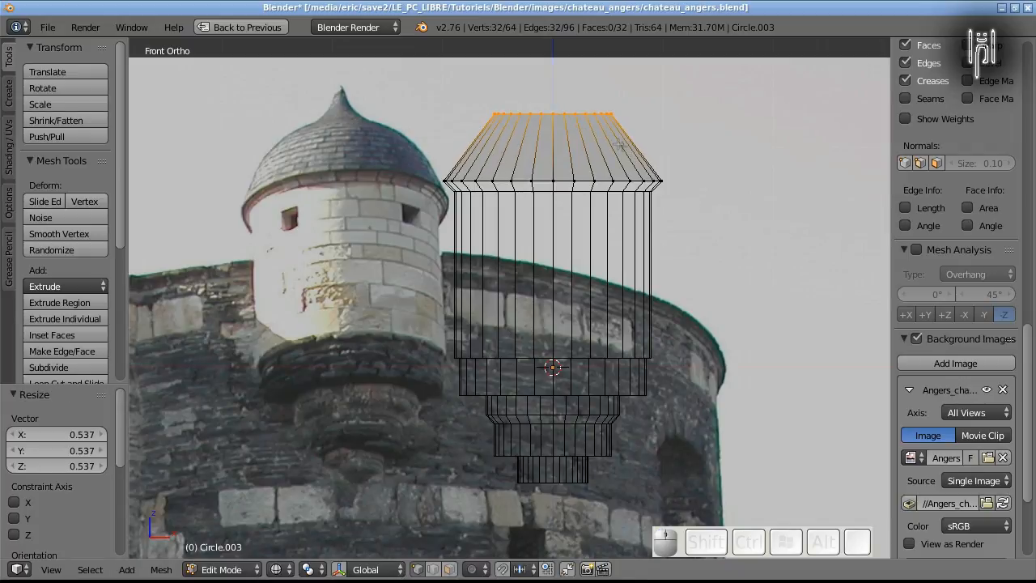
Lower the roof's upper ring about 0.096 along Z
key(g)
key(z)
click(620, 154)
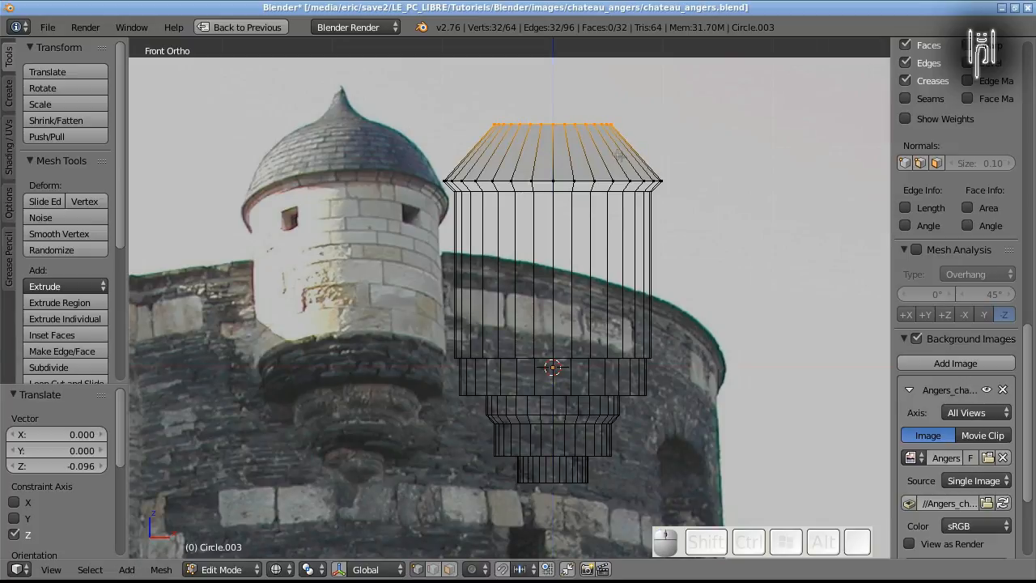
Extrude the roof's upper ring up about 0.066 along Z and scale it to about 0.370
key(e)
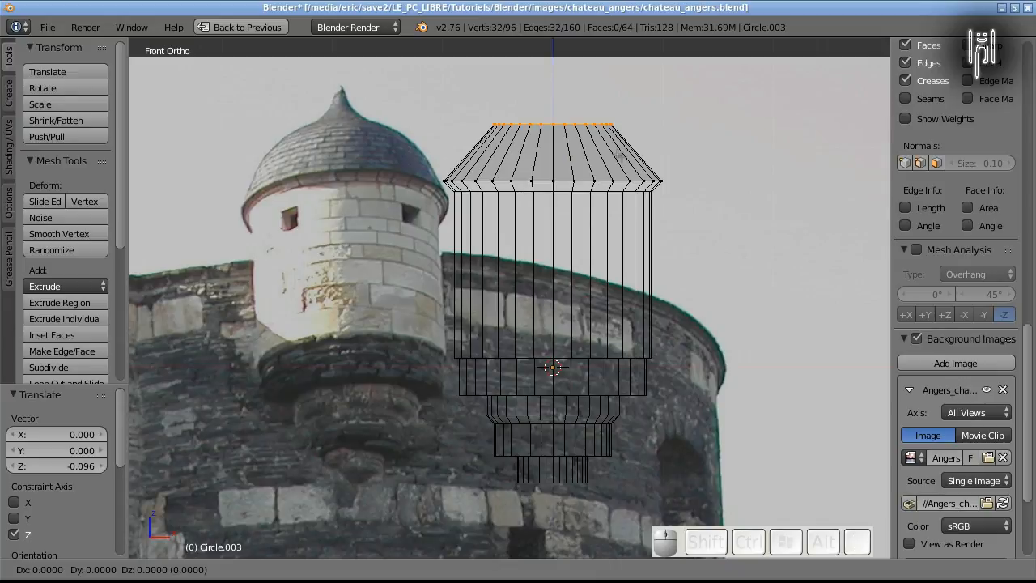
key(z)
click(619, 147)
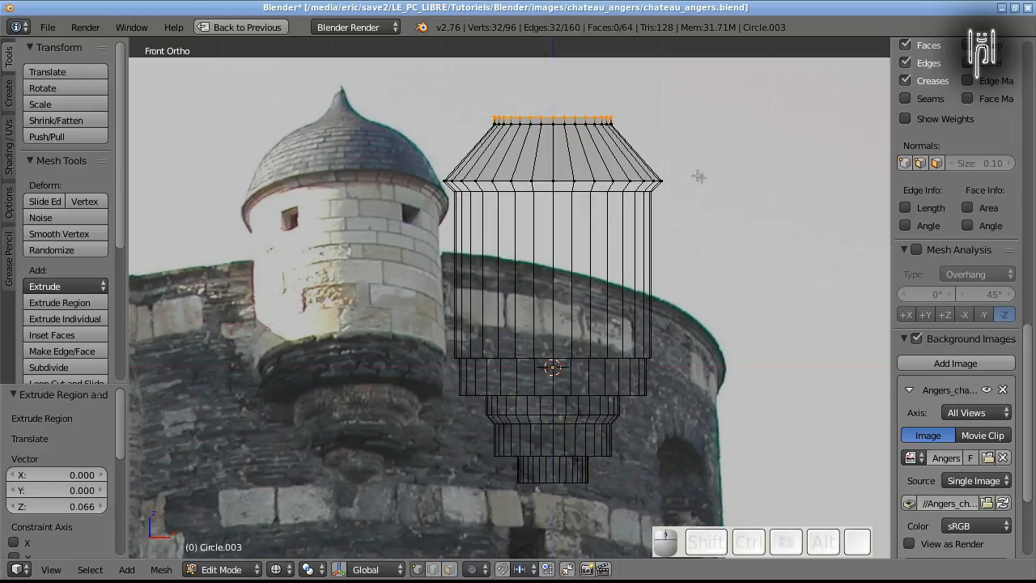
key(s)
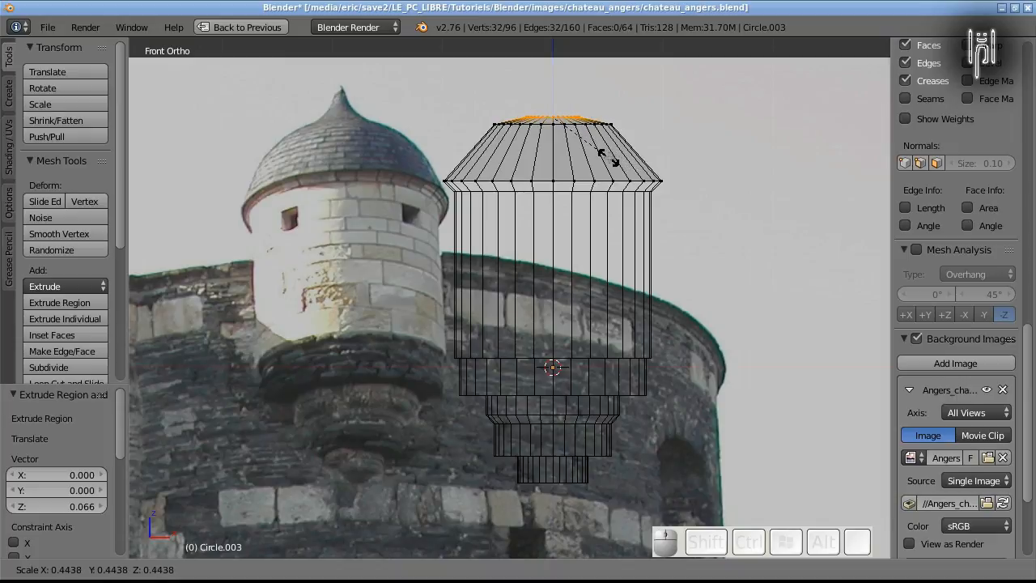
click(604, 156)
Extrude the small top ring up about 0.345 along Z and scale it to about 0.214 to form the pointed spire
key(e)
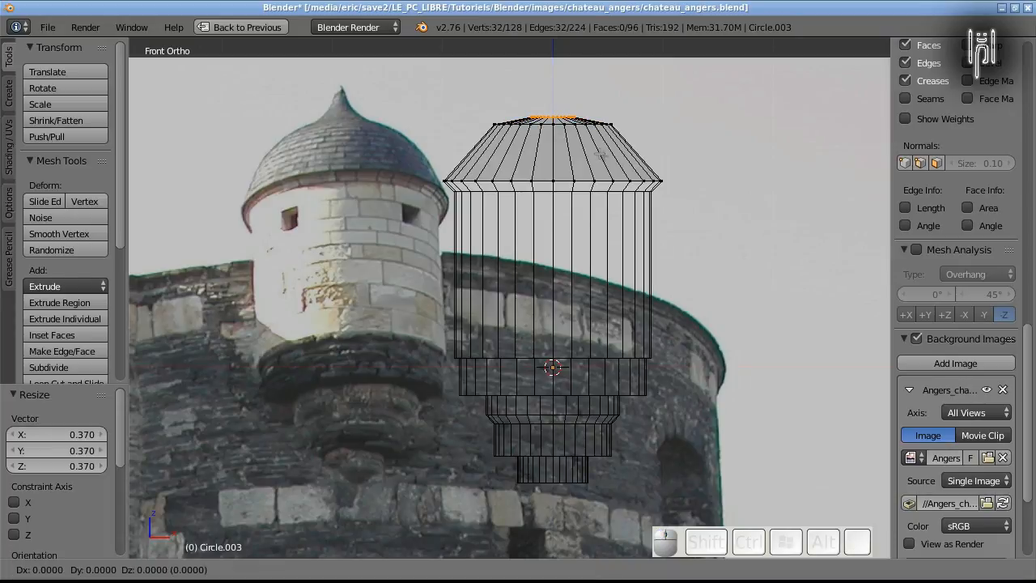
key(z)
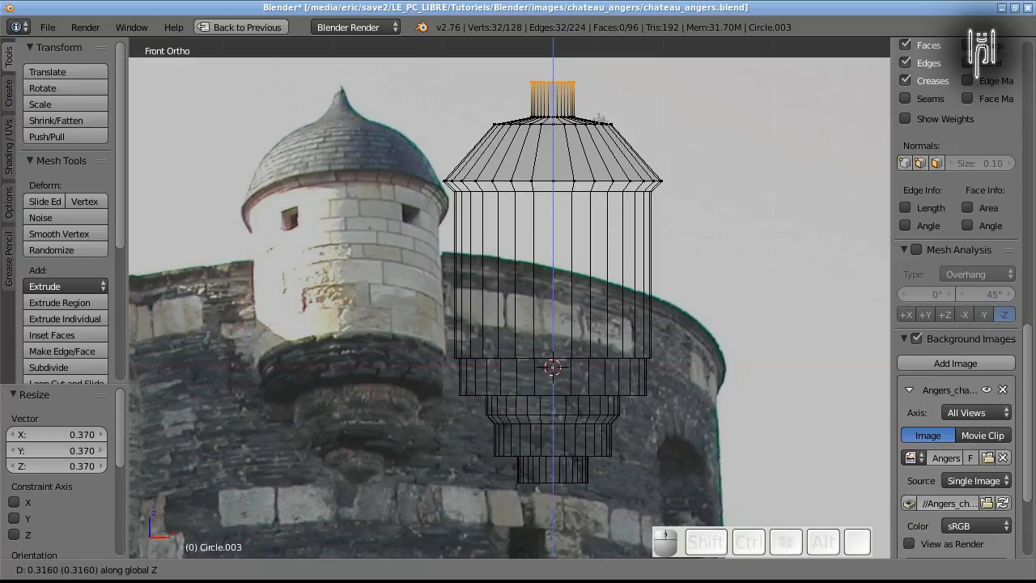
click(601, 116)
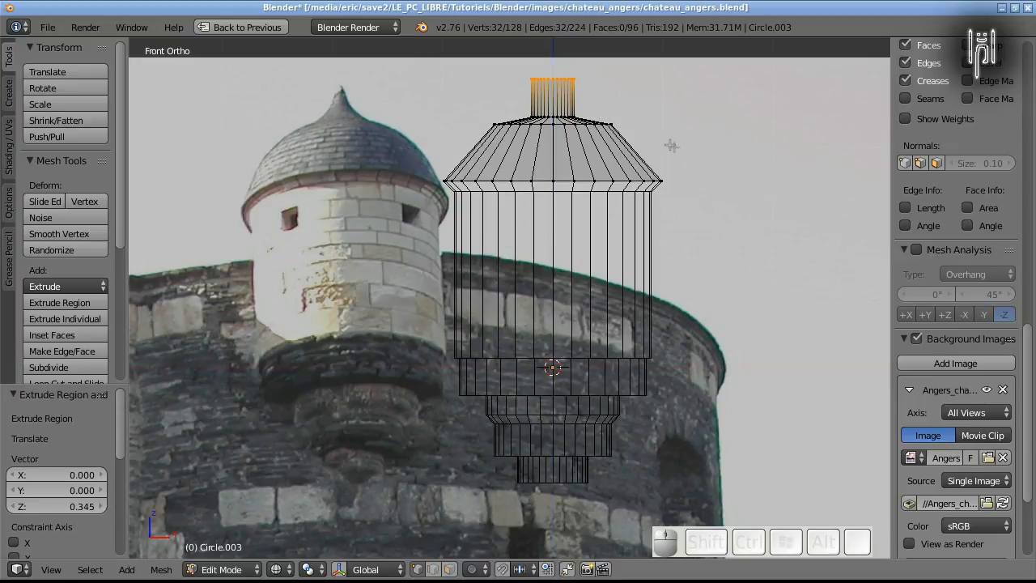
key(s)
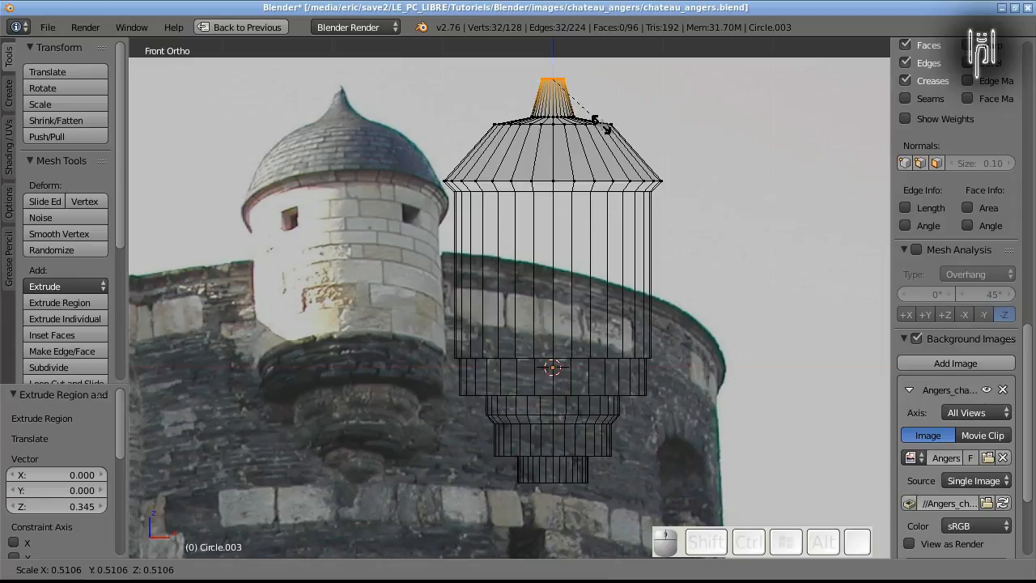
click(561, 98)
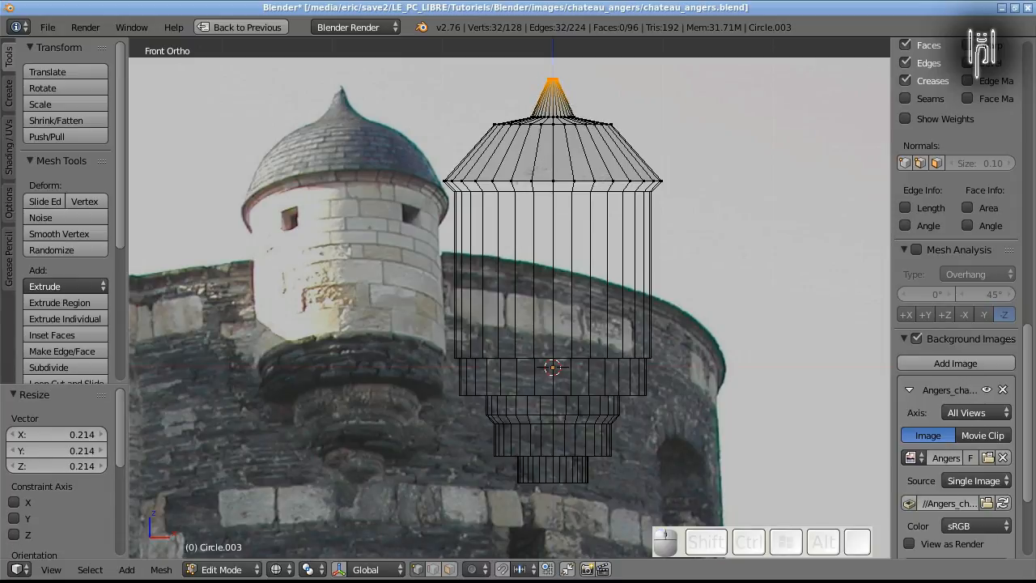
Add one loop cut in the roof's main slope, slide it about 0.345 toward the top, and scale it to about 1.152 to round the dome
key(ctrl+r)
click(439, 144)
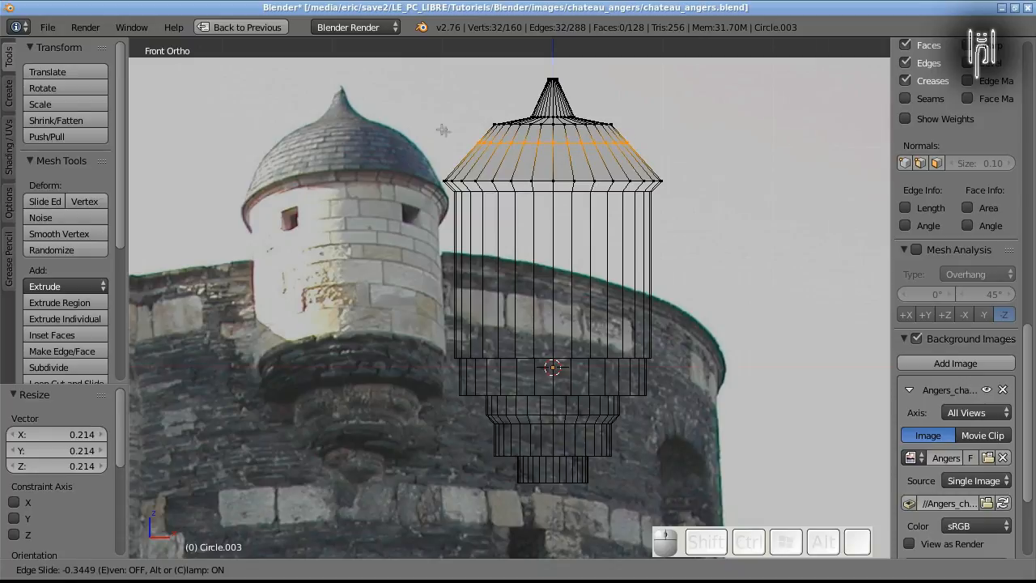
click(443, 127)
key(s)
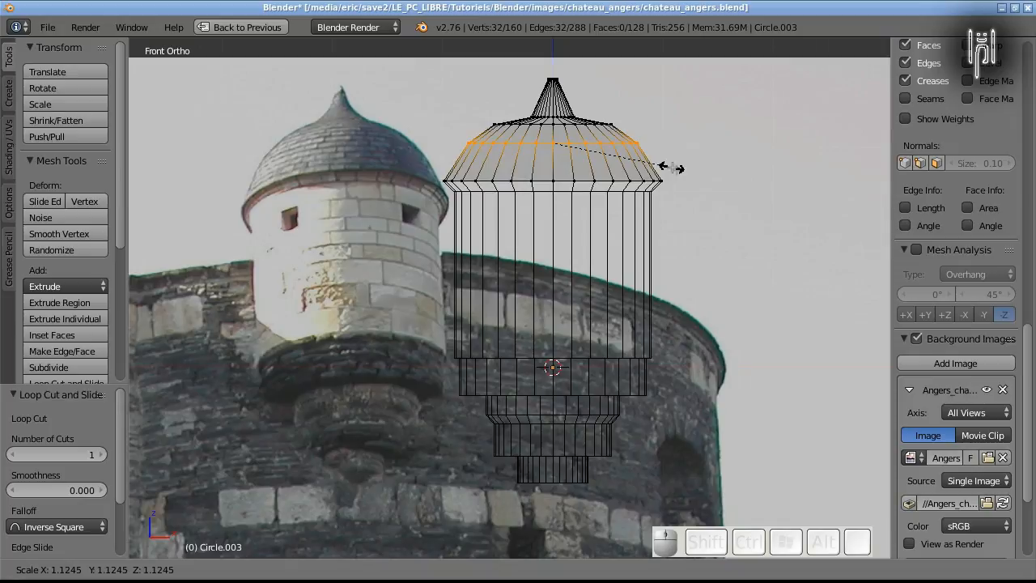
click(678, 167)
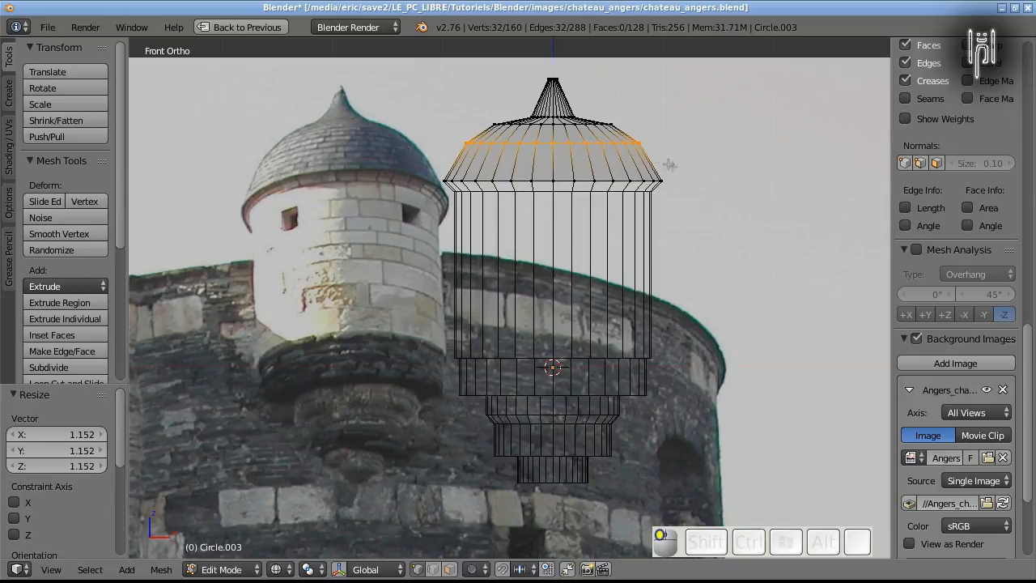
Add one loop cut near the middle of the spire, scale it to about 0.540 to curve it inward, and return to Object Mode
key(ctrl+r)
click(525, 100)
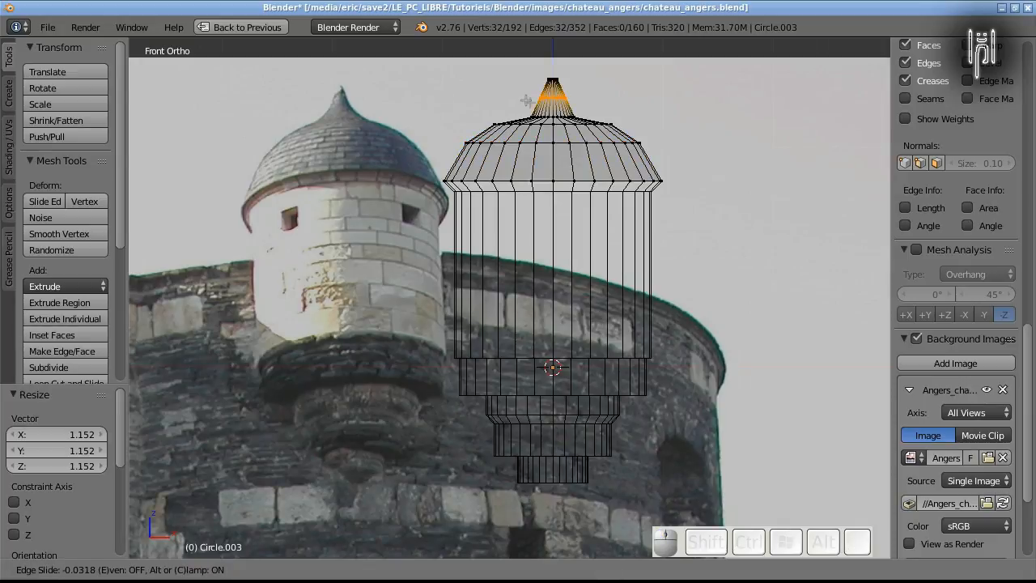
click(524, 101)
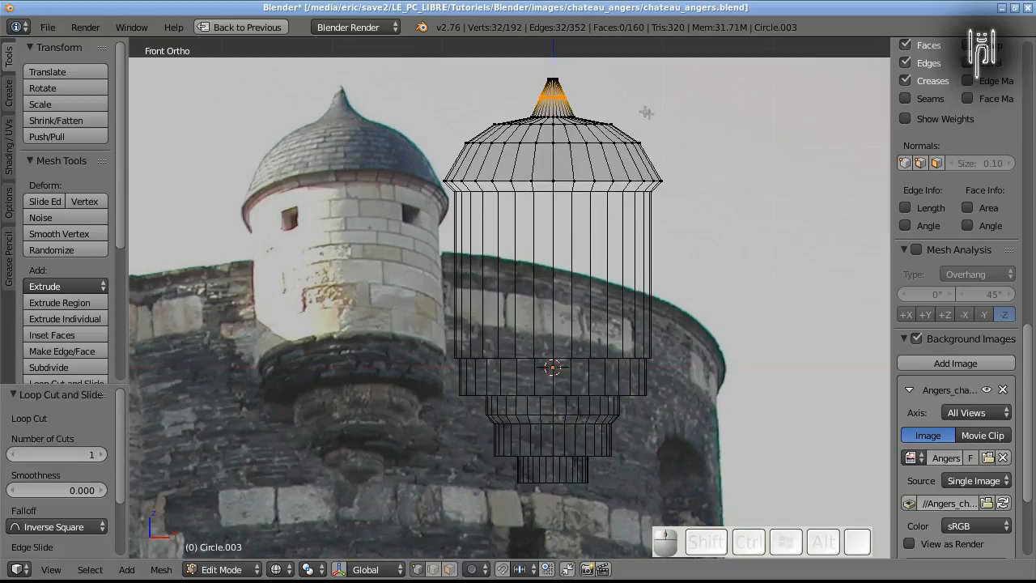
key(s)
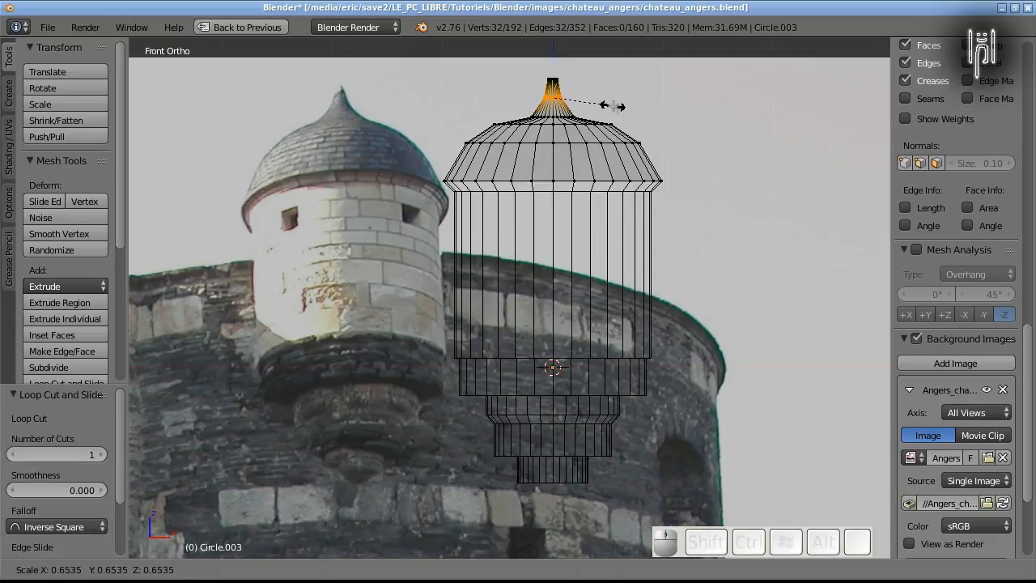
click(606, 105)
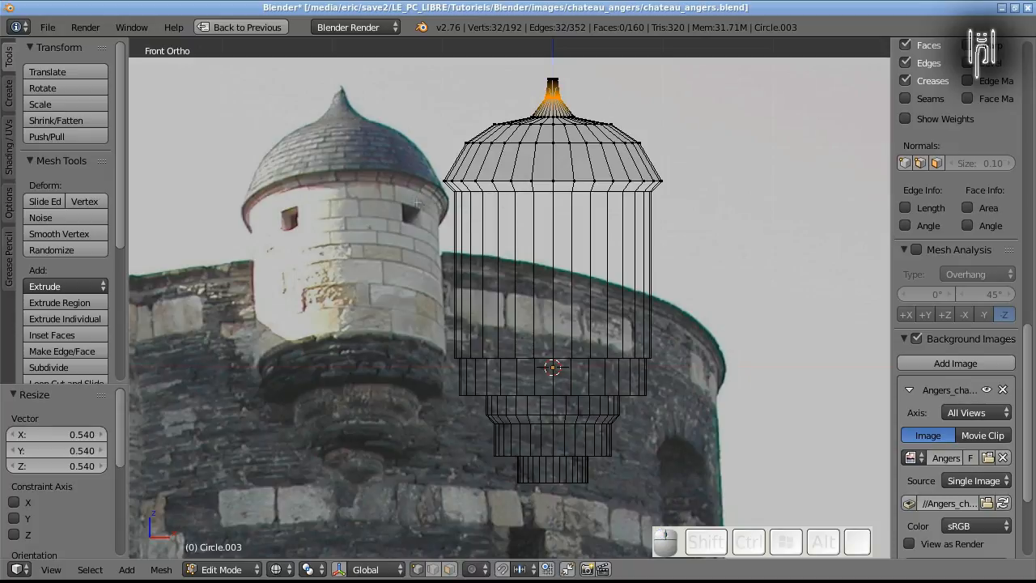
key(Tab)
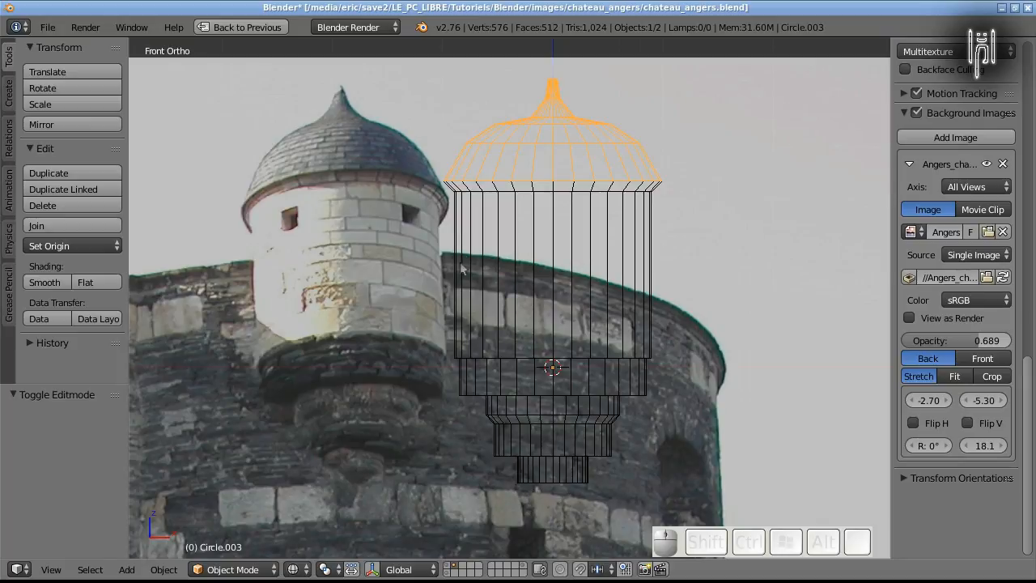
In solid shading, extrude the open ring at the spire's tip in place and scale the new ring inward to 0.600
key(Tab)
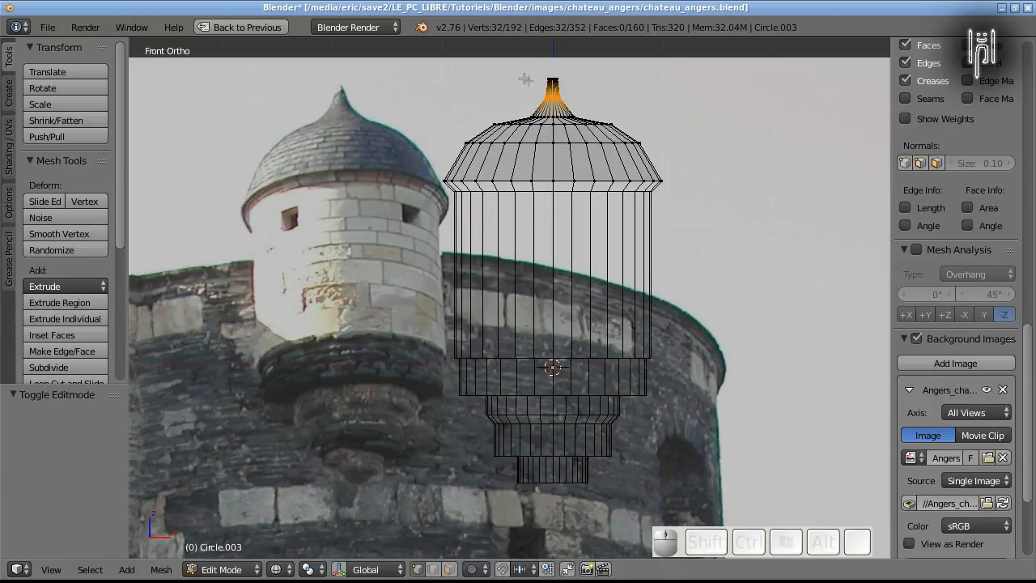
mouse_move(427, 295)
middle_down()
mouse_move(412, 310)
mouse_move(387, 418)
mouse_move(324, 354)
mouse_move(396, 307)
mouse_move(410, 348)
mouse_move(430, 356)
mouse_move(358, 398)
mouse_move(408, 309)
middle_up()
key(z)
scroll(408, 309, up, 5)
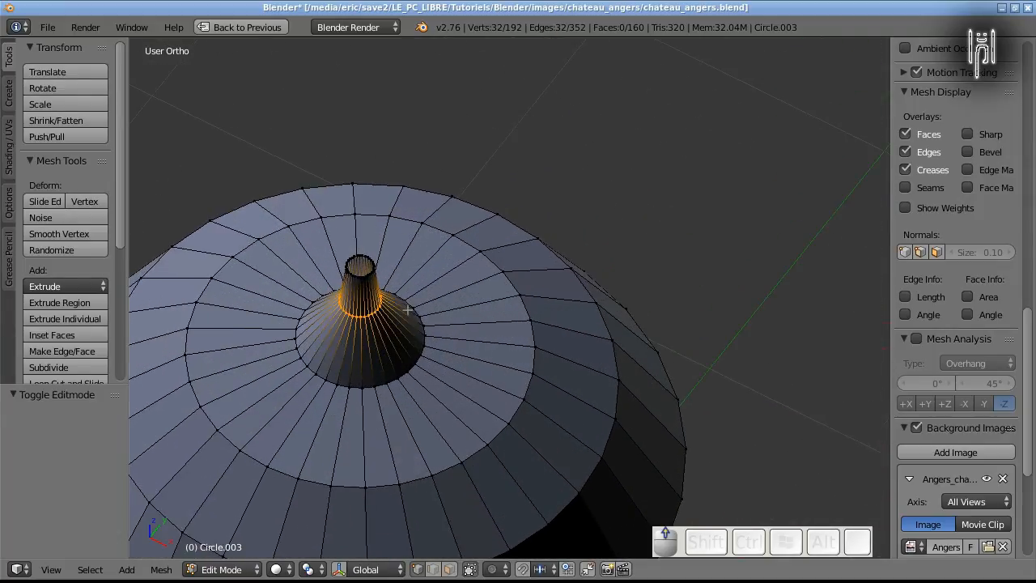
scroll(408, 309, up, 2)
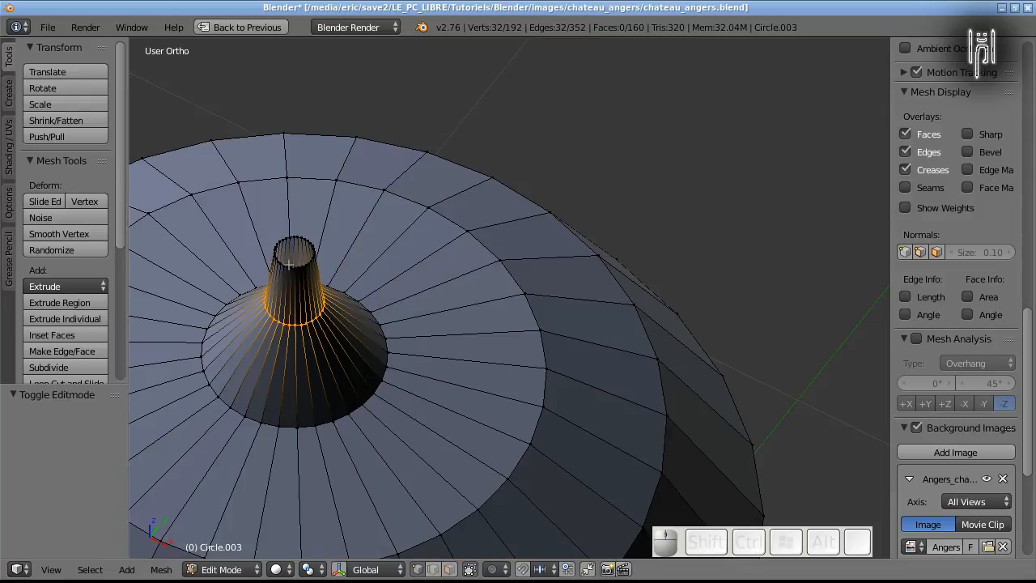
key(a)
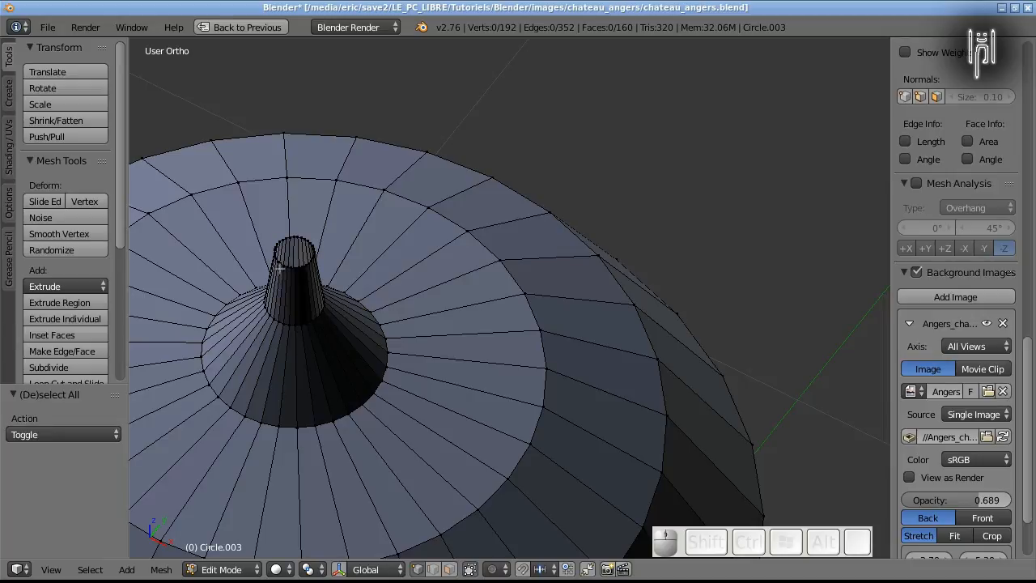
scroll(279, 268, up, 2)
shift+middle_drag(273, 265, 569, 301)
scroll(432, 287, up, 3)
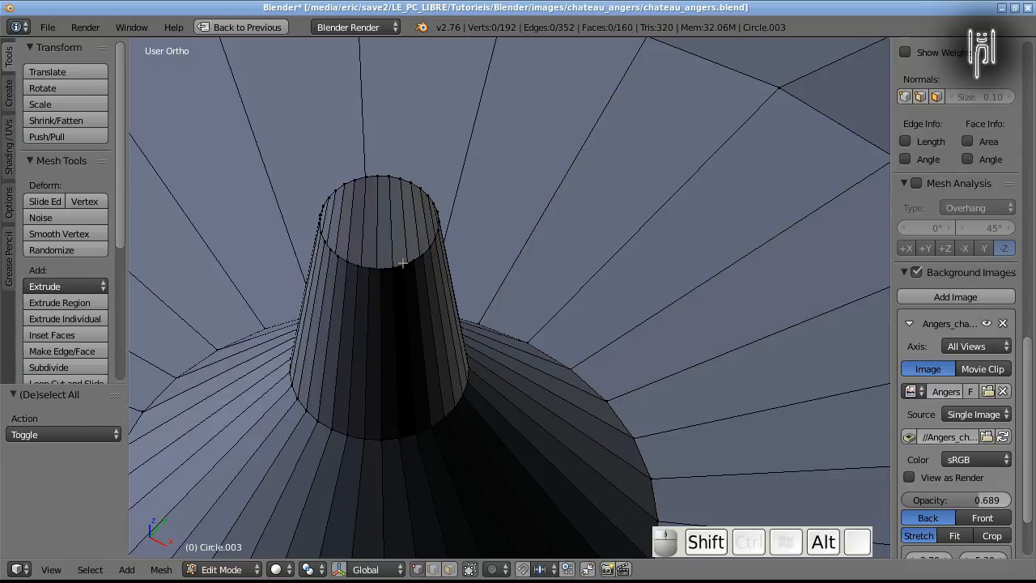
alt+shift+right_click(402, 263)
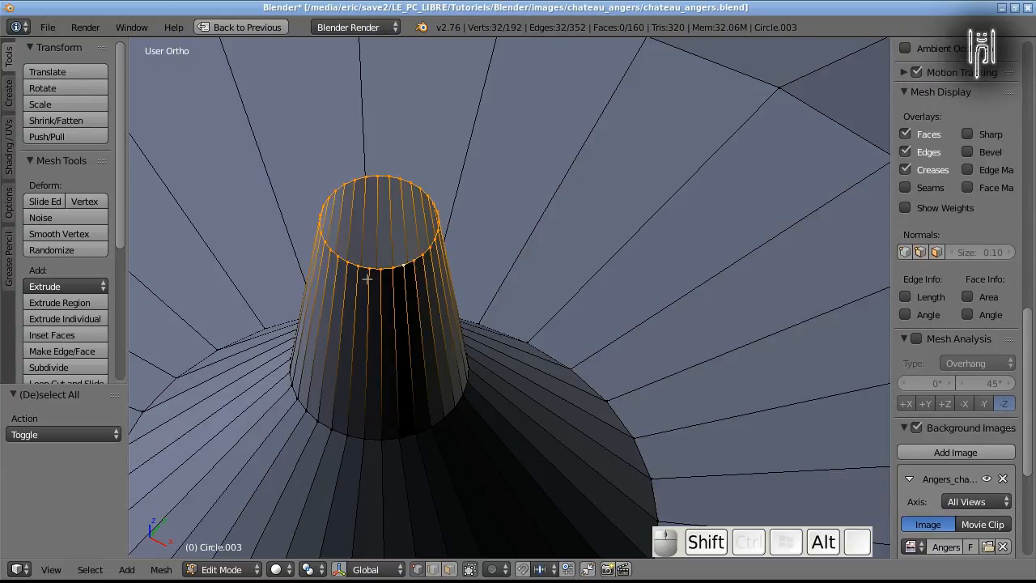
key(e)
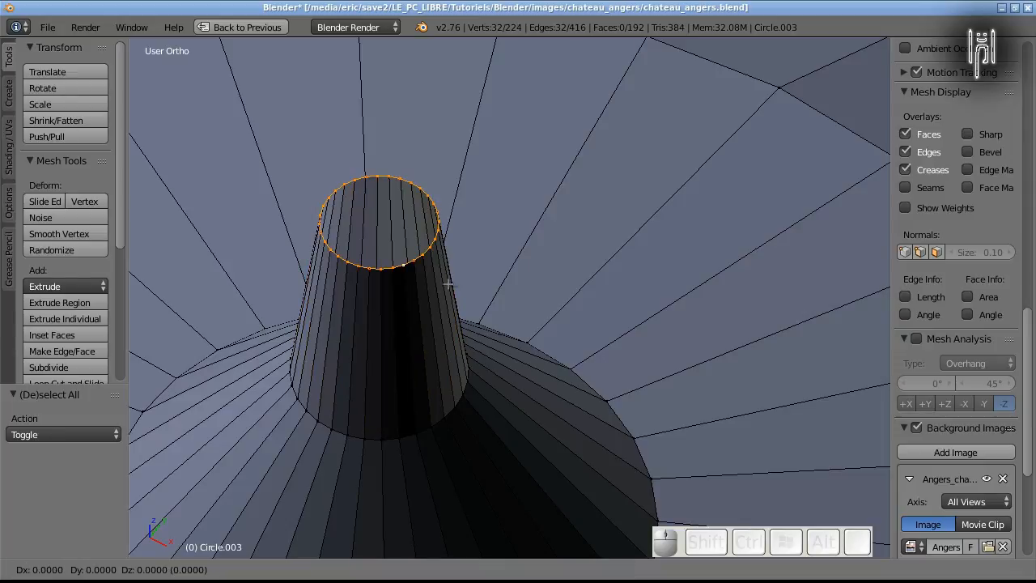
key(Escape)
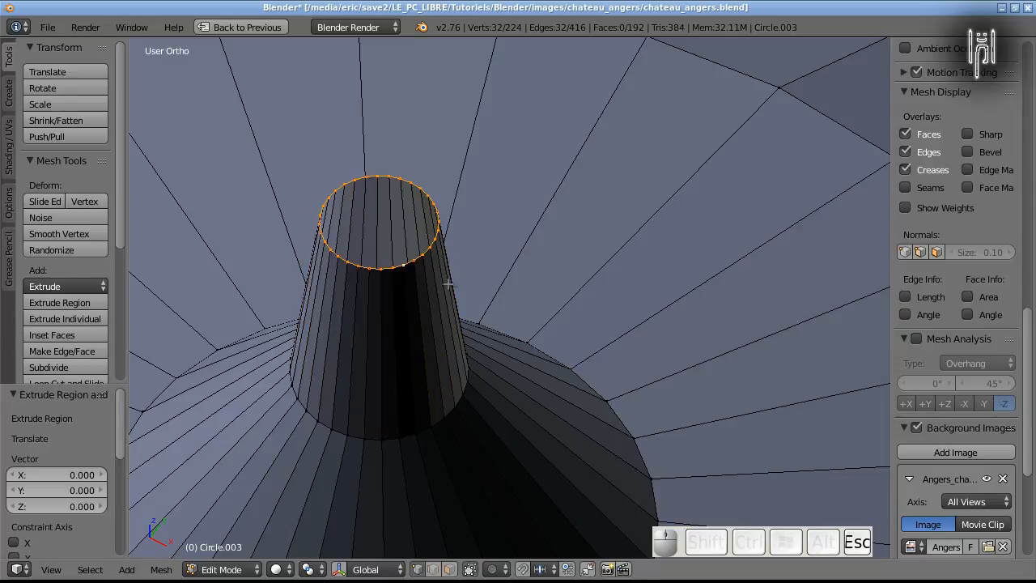
key(s)
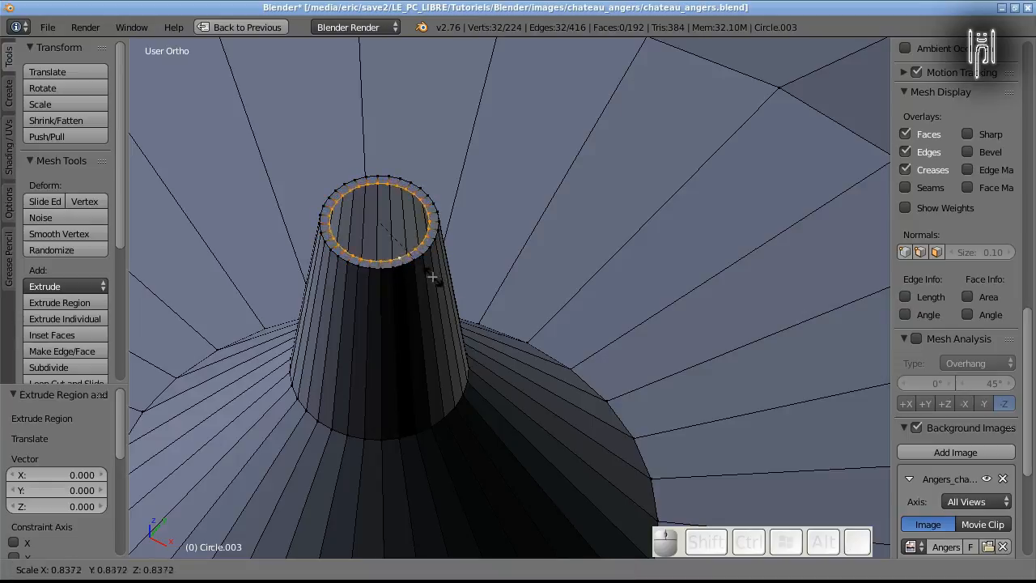
key(ctrl)
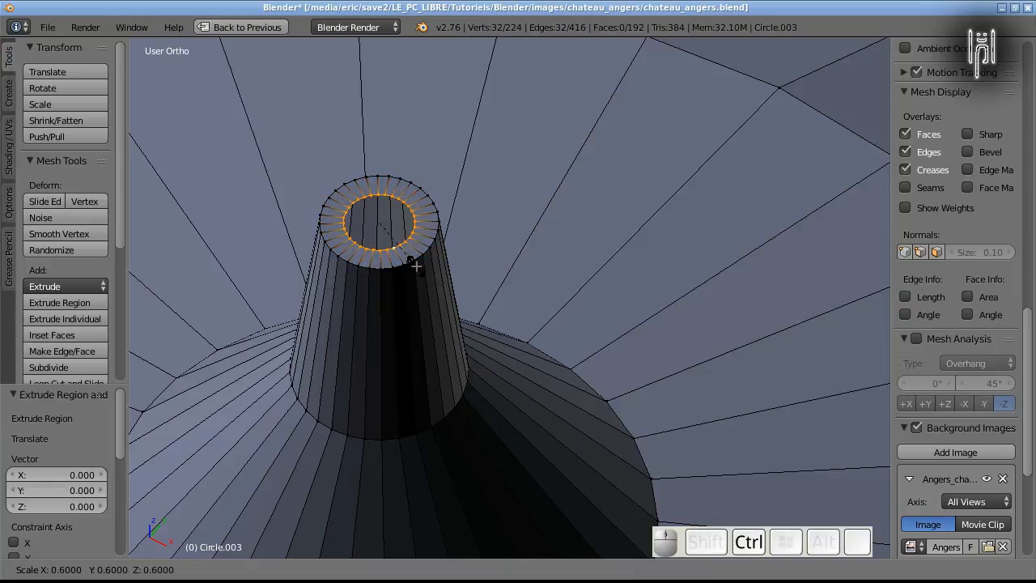
click(409, 262)
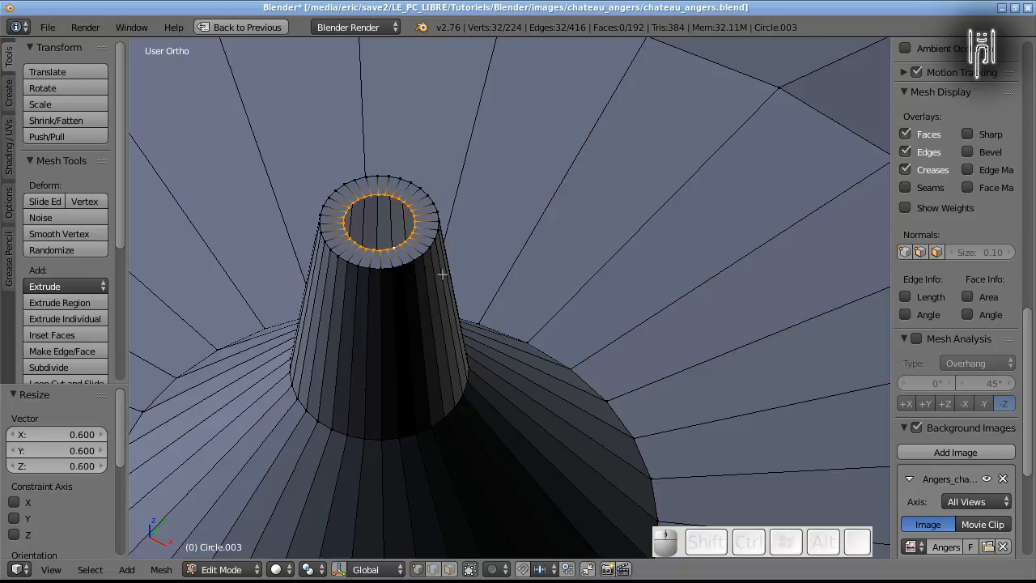
Extrude the spire's inner tip ring in place again, scale it to 0.400, and return to Object Mode
key(e)
key(Escape)
key(s)
key(ctrl)
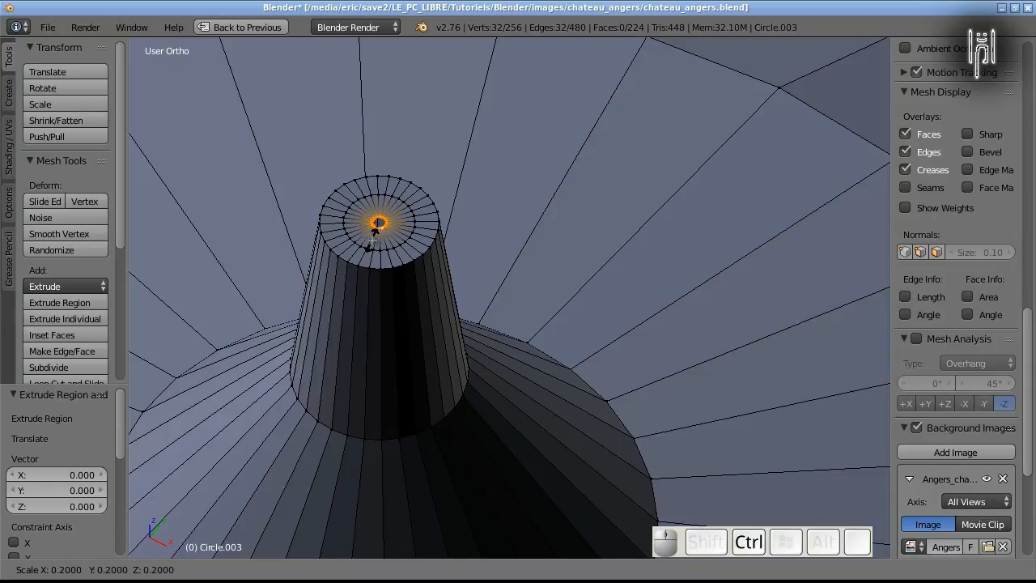
ctrl+click(367, 252)
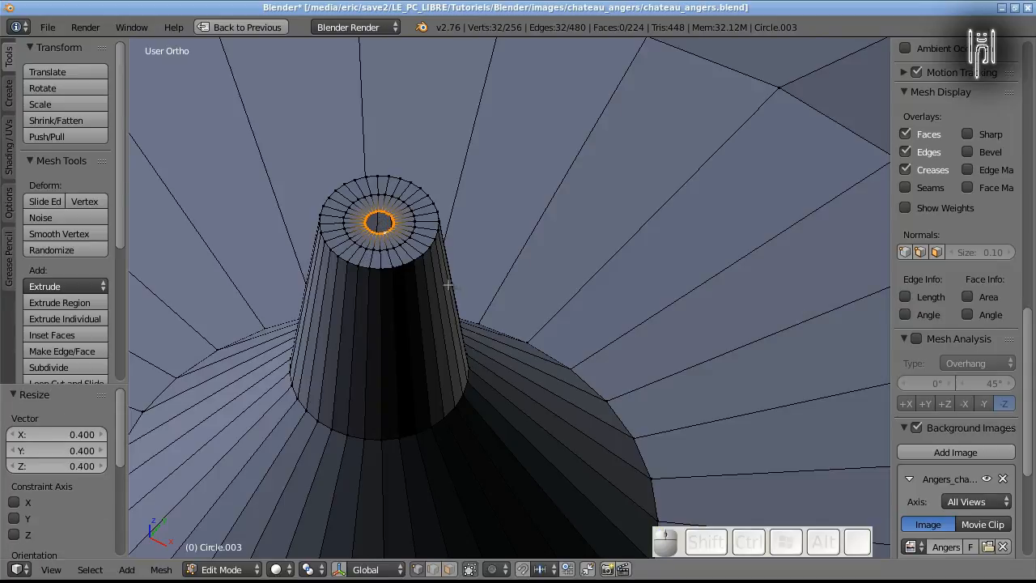
key(Tab)
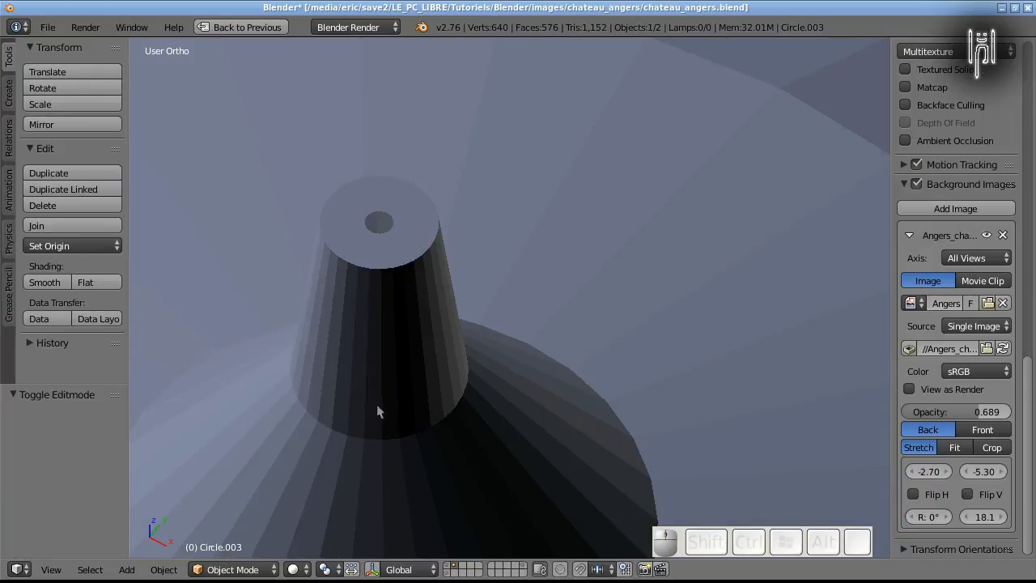
Add the roof's lower edge loop to the mesh selection and extrude it about 0.014 down along Z
scroll(376, 409, down, 3)
scroll(387, 404, up, 7)
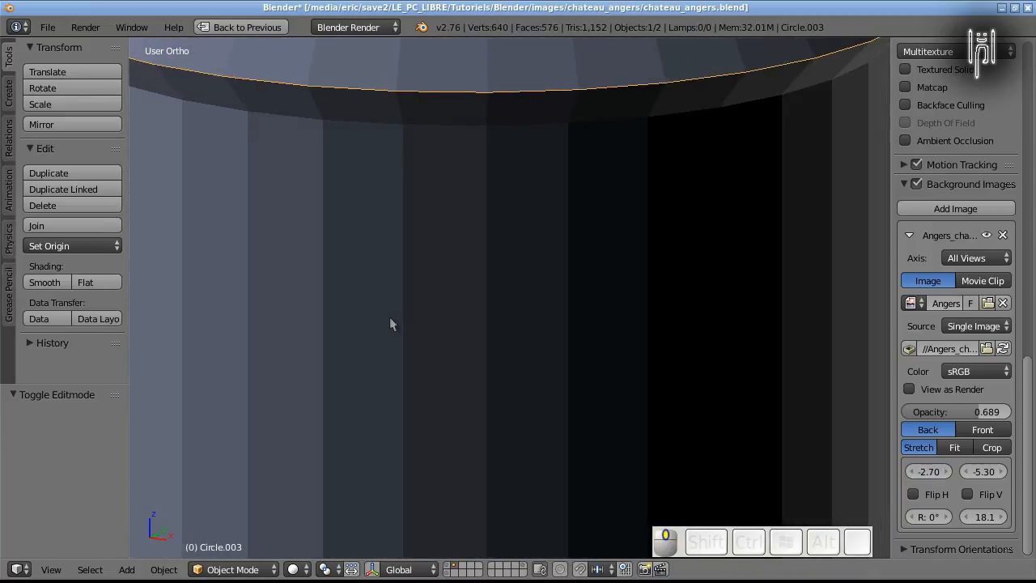
scroll(390, 324, down, 4)
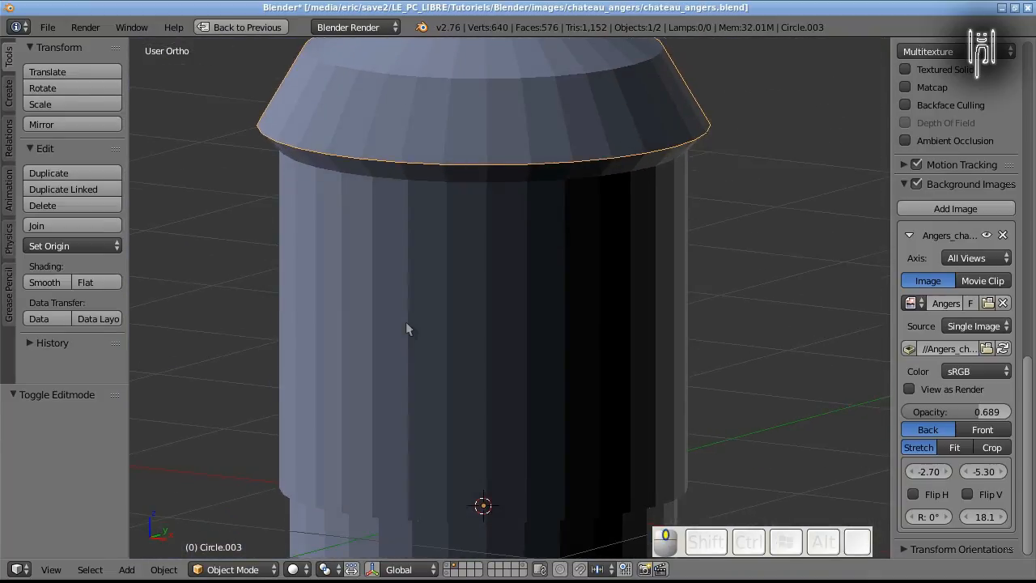
scroll(407, 326, down, 1)
shift+middle_drag(430, 292, 447, 443)
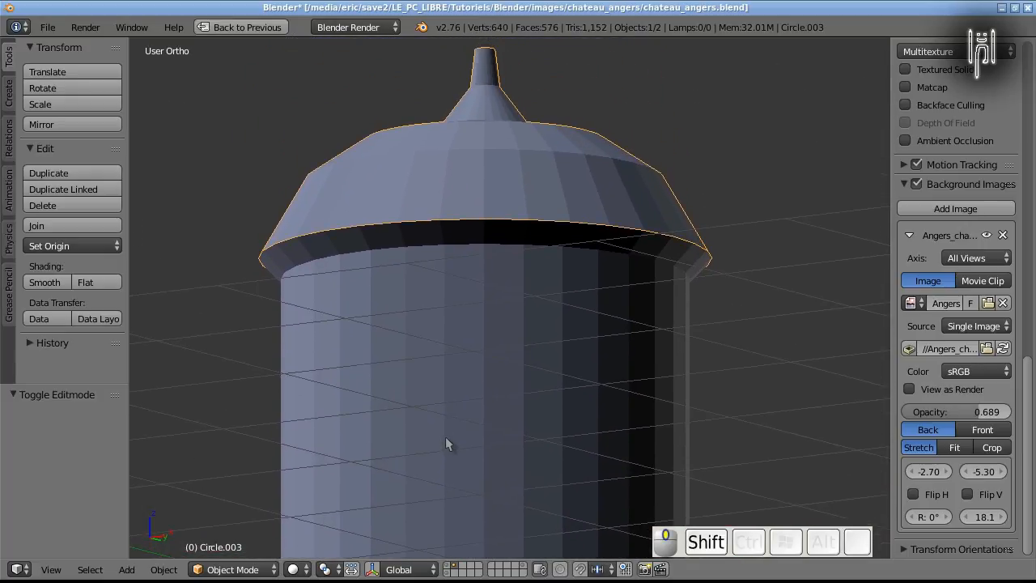
key(Tab)
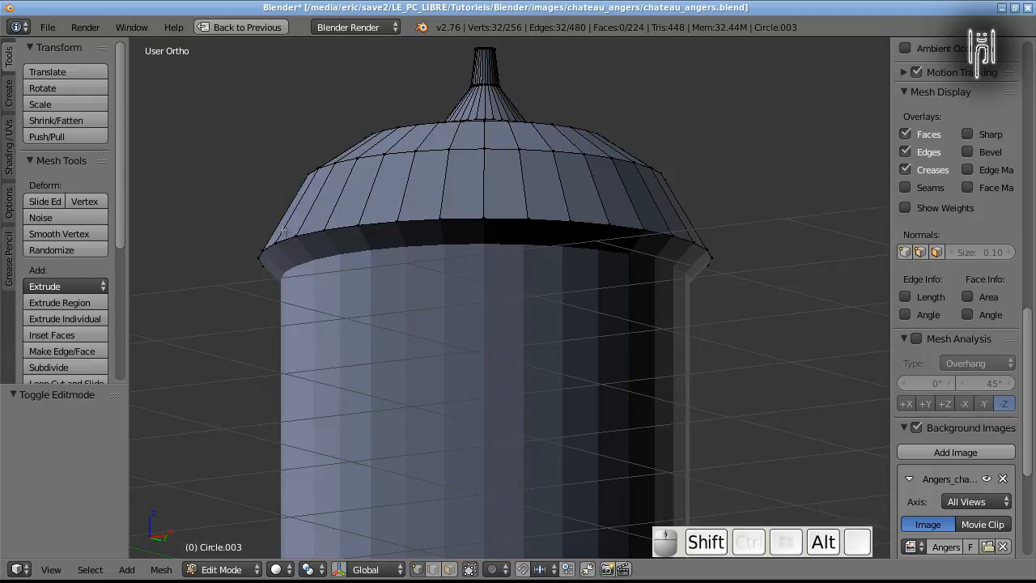
alt+shift+click(343, 228)
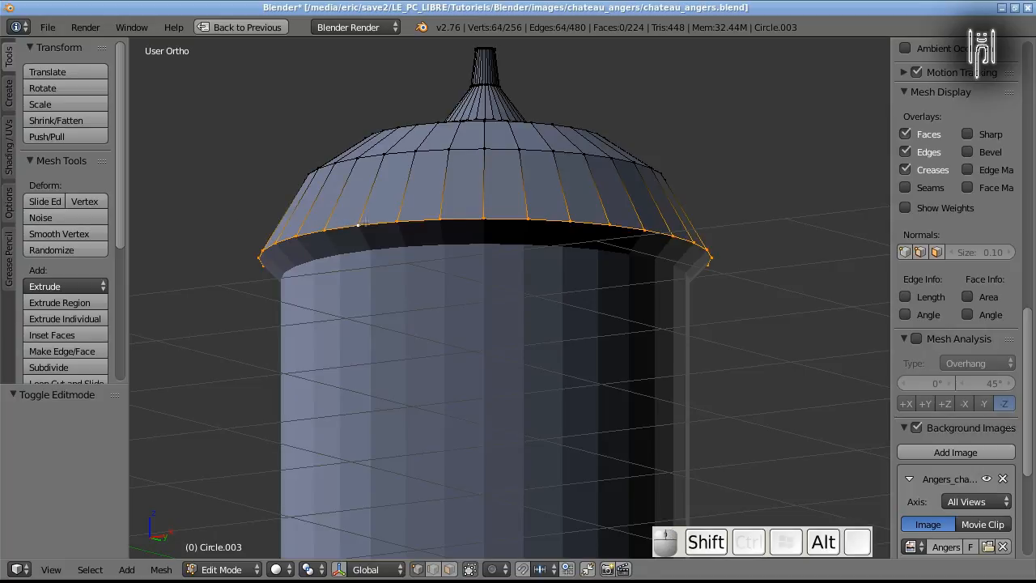
key(z)
key(z)
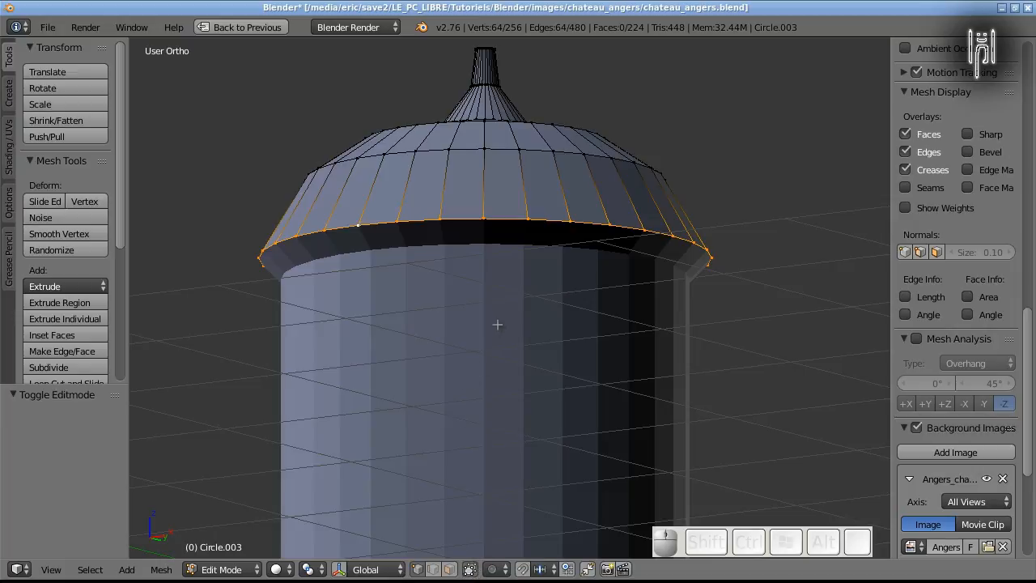
key(e)
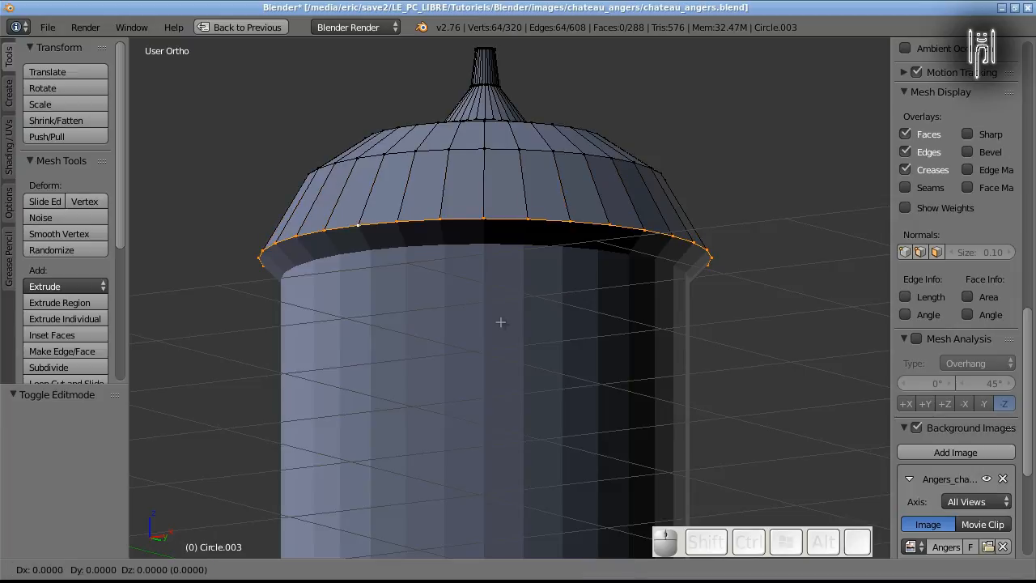
key(z)
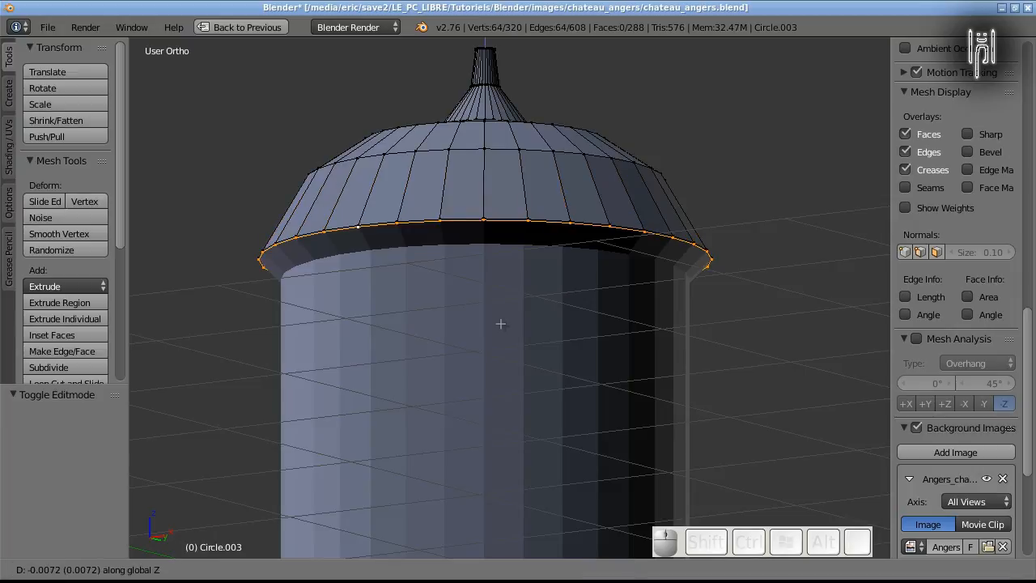
key(Down)
key(Return)
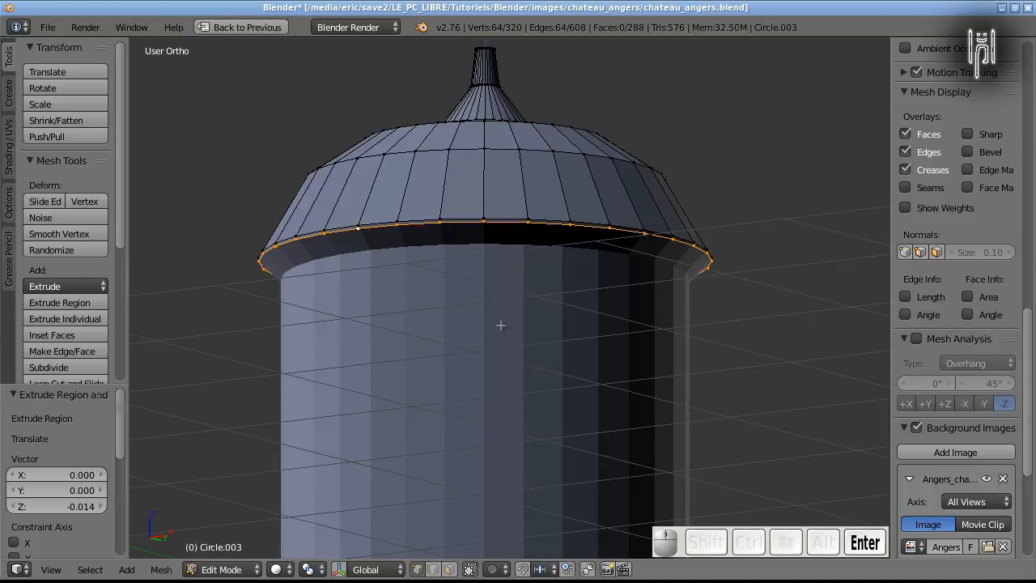
Try to extrude the selected rings in place and scale them outward, and undo both recent extrusions
key(e)
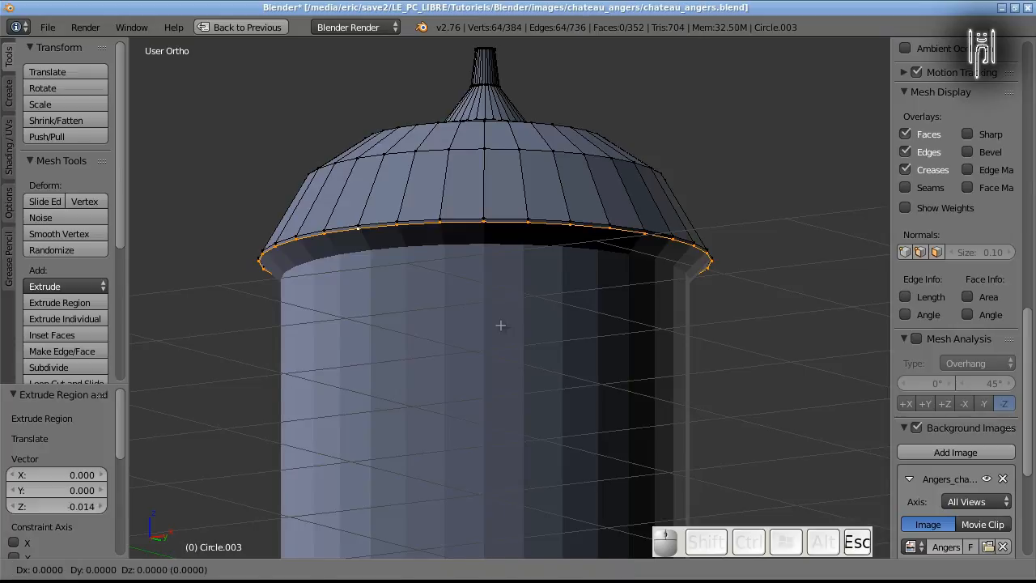
key(Escape)
key(s)
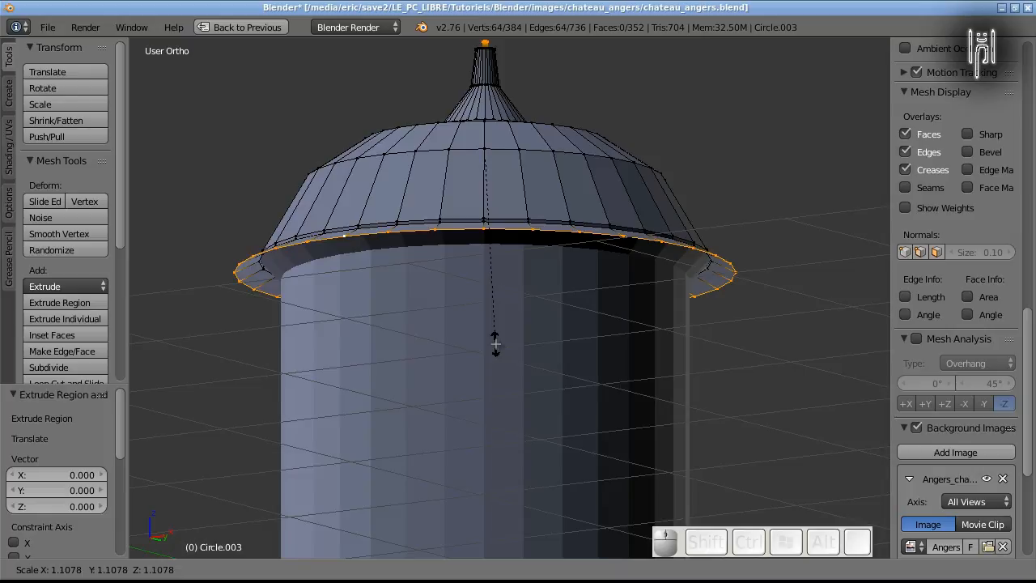
key(Escape)
shift+middle_drag(496, 340, 499, 420)
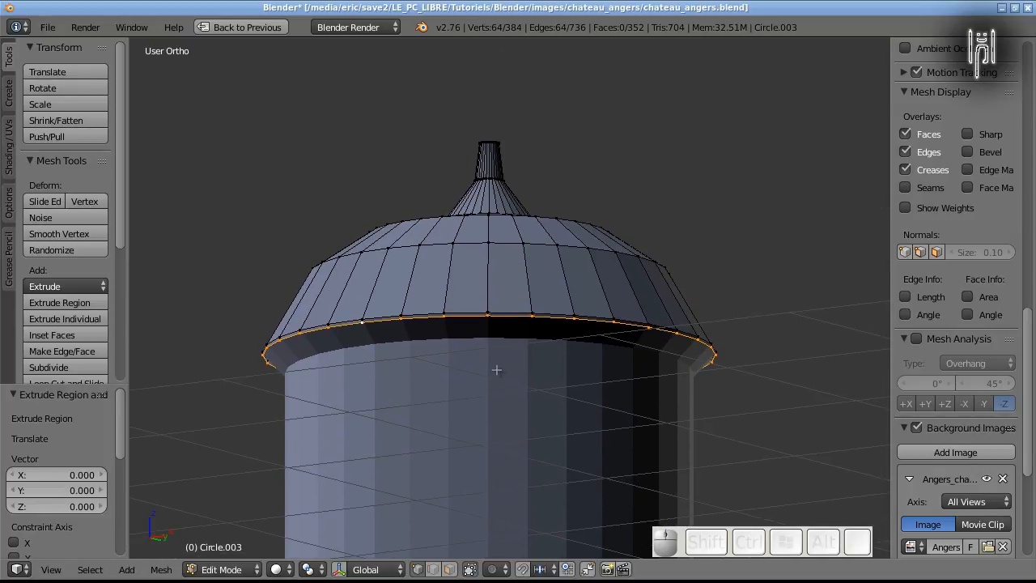
key(s)
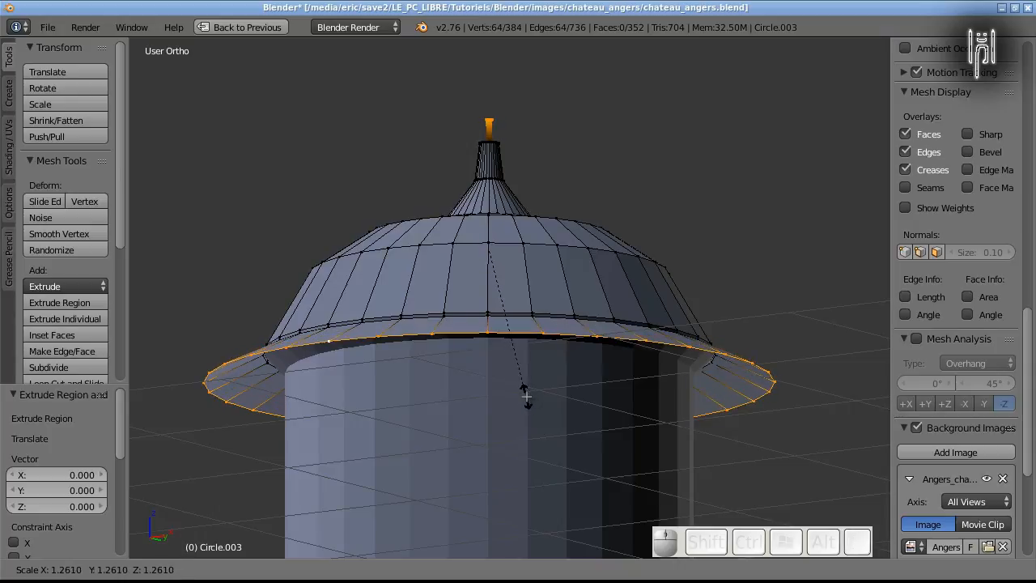
key(Escape)
key(ctrl+z)
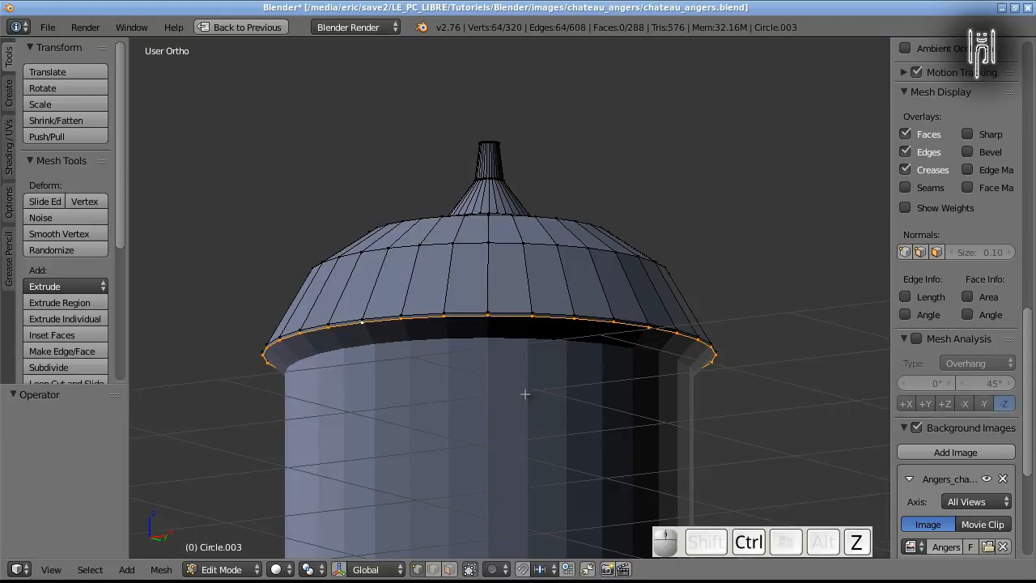
key(ctrl+z)
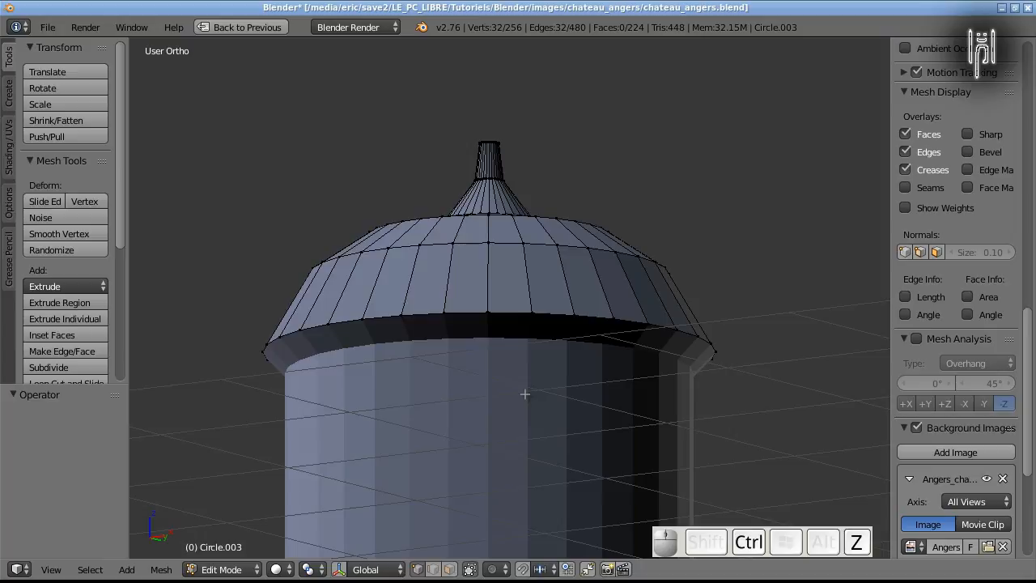
Clear the selection, select only the roof's lower edge loop, and extrude it in place
middle_drag(519, 387, 493, 438)
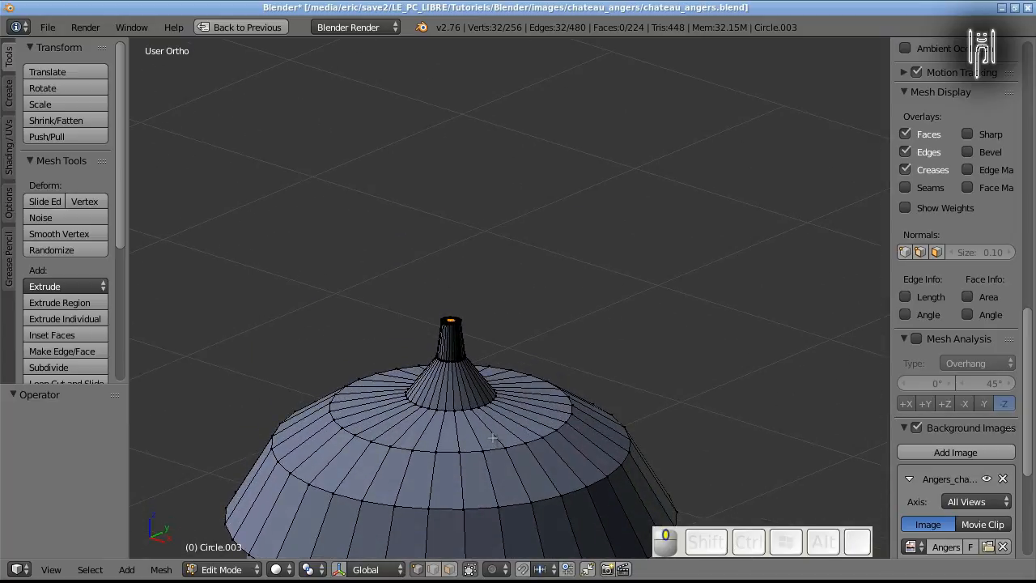
key(a)
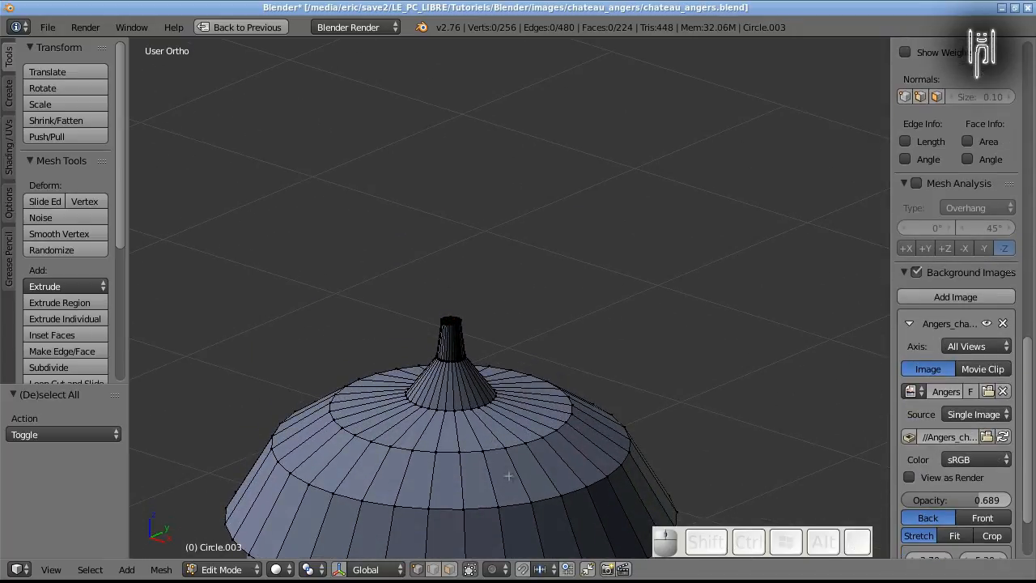
shift+middle_drag(510, 497, 553, 332)
middle_drag(542, 481, 553, 521)
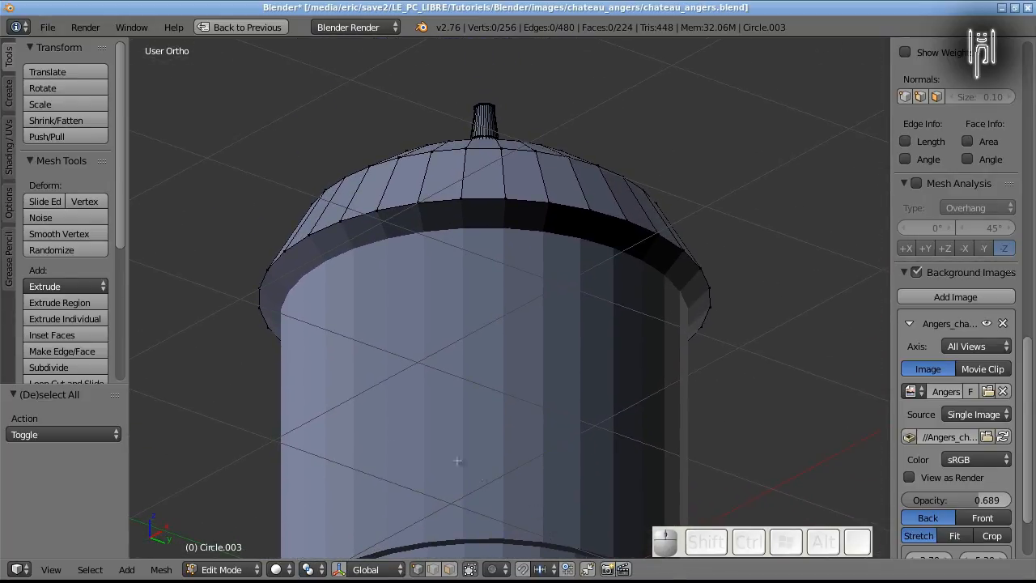
alt+shift+click(364, 215)
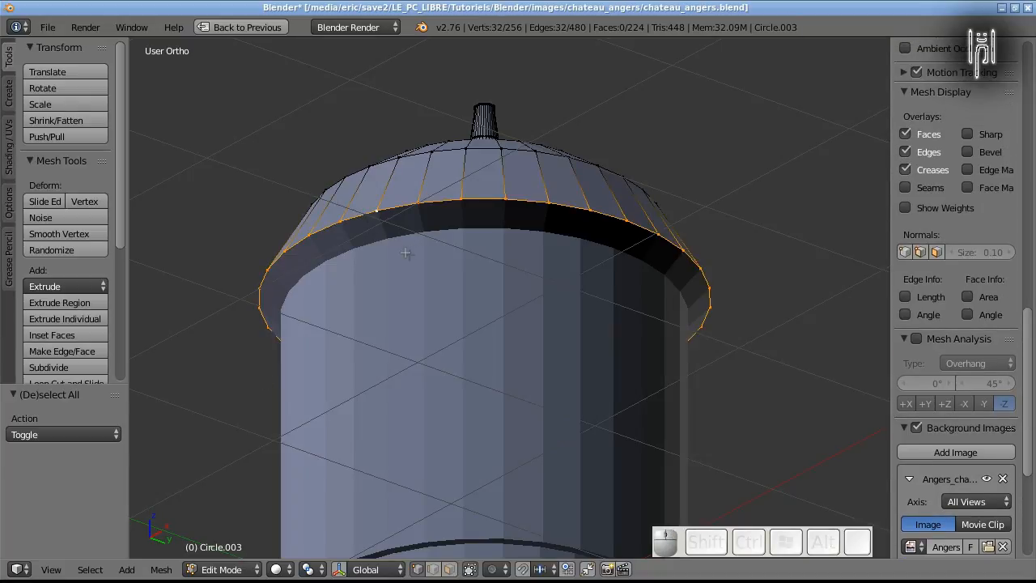
key(e)
key(Escape)
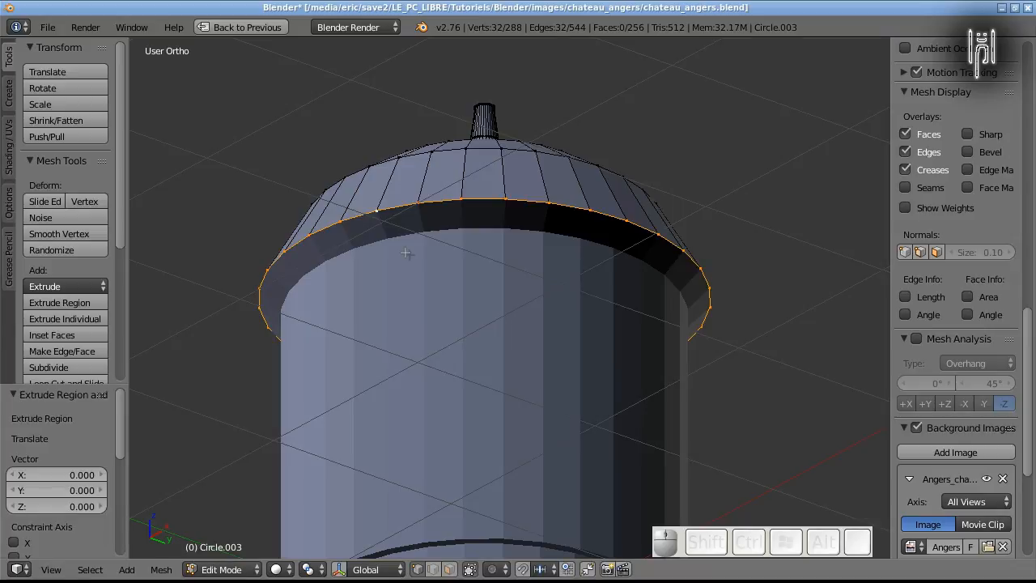
key(z)
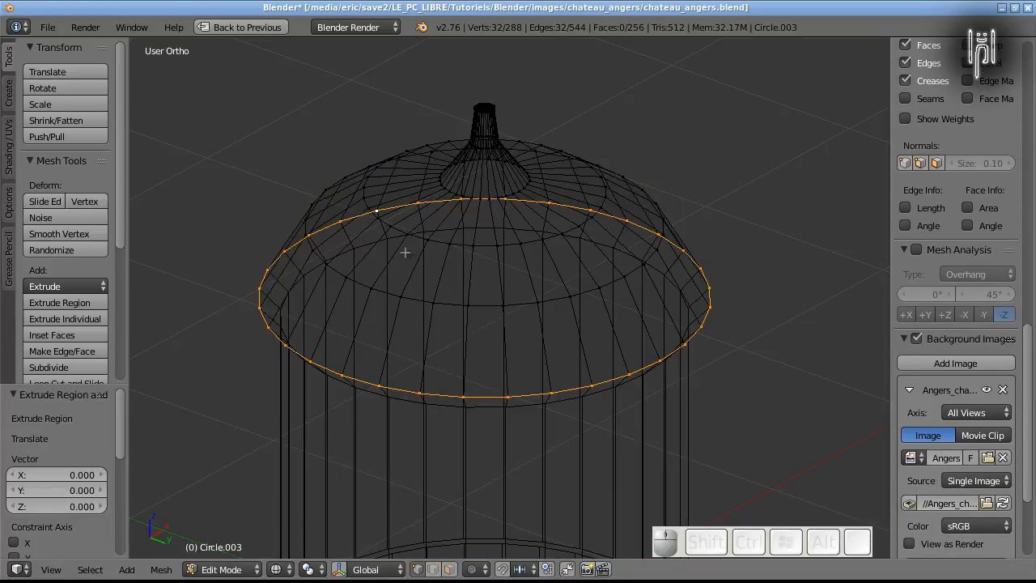
key(z)
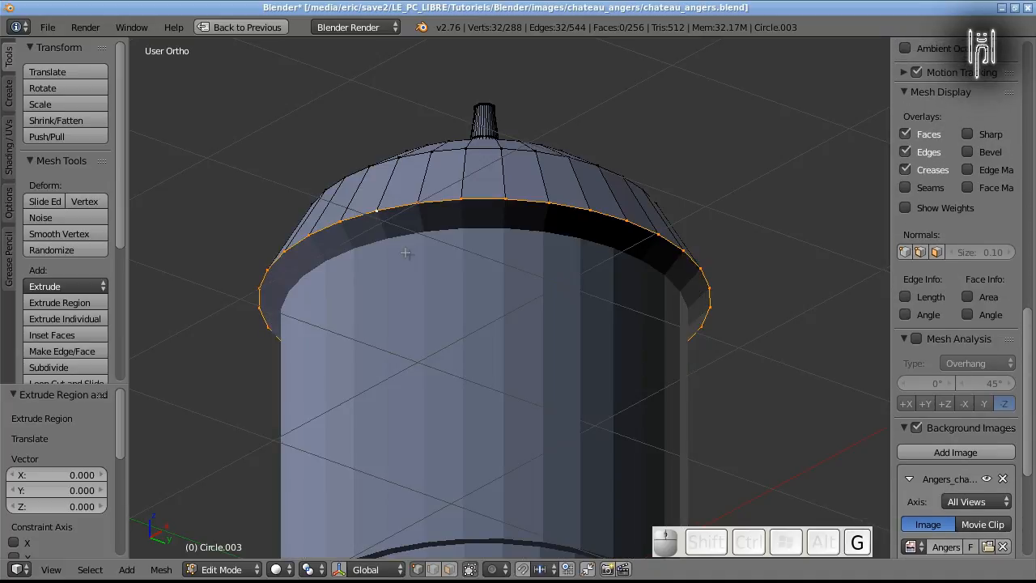
Move the newly extruded ring at the roof's lower edge about 0.020 down along Z
key(g)
key(z)
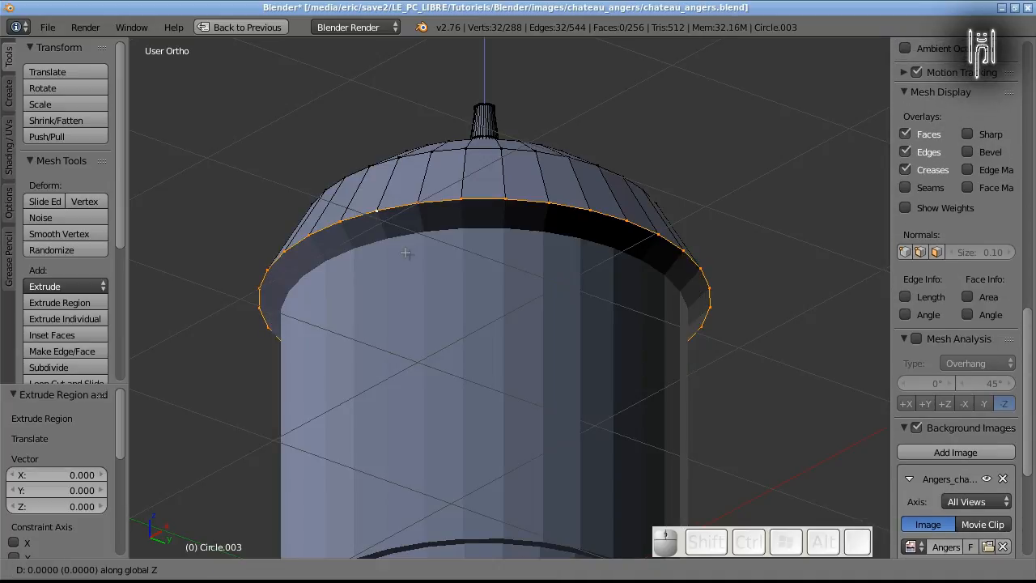
key(Down)
key(Down)
key(Down)
key(Down)
key(Down)
key(Down)
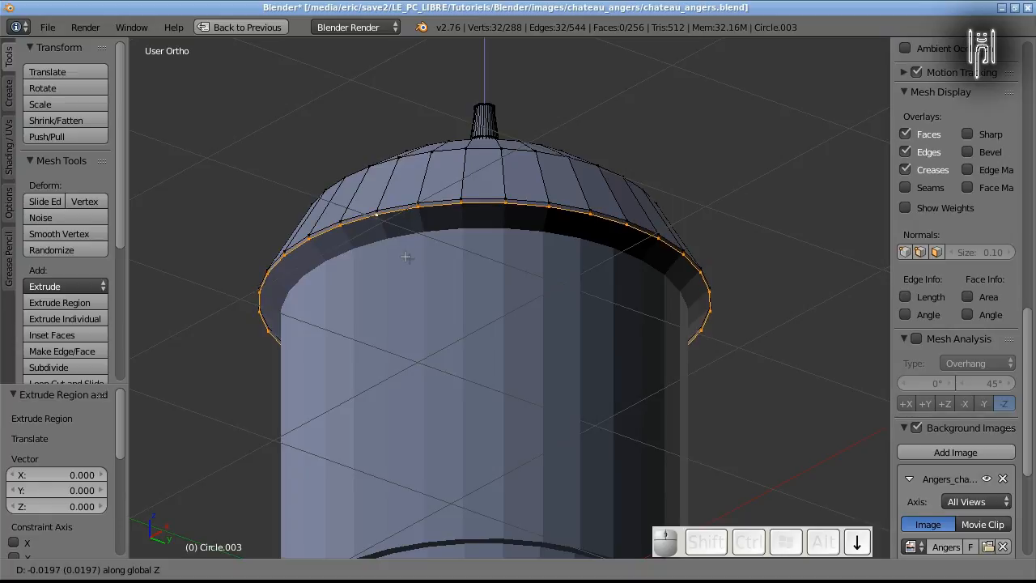
key(Return)
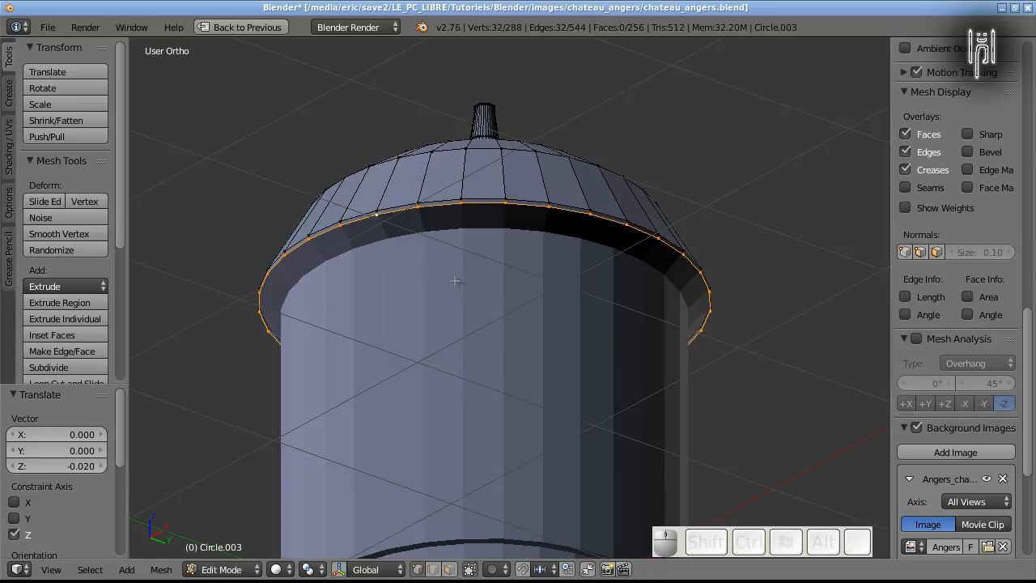
Extrude the roof's lower rim ring in place again, scale it inward to about 0.966, and return to Object Mode
key(e)
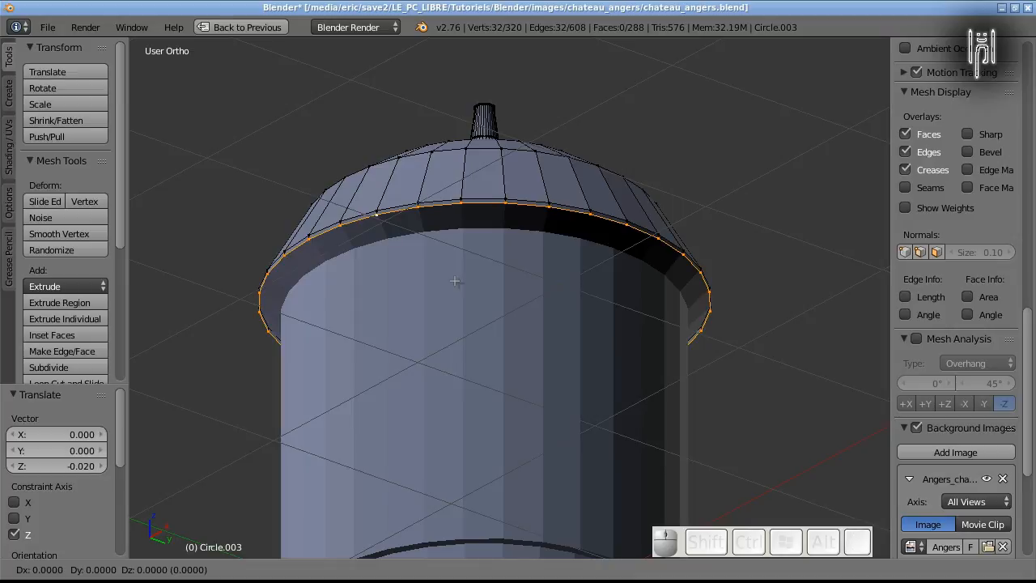
key(Escape)
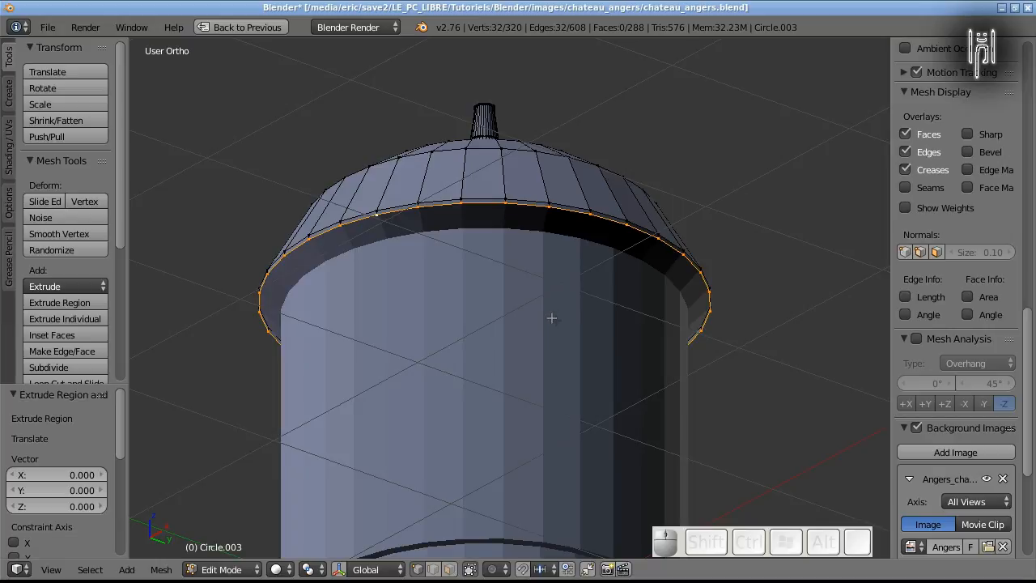
key(s)
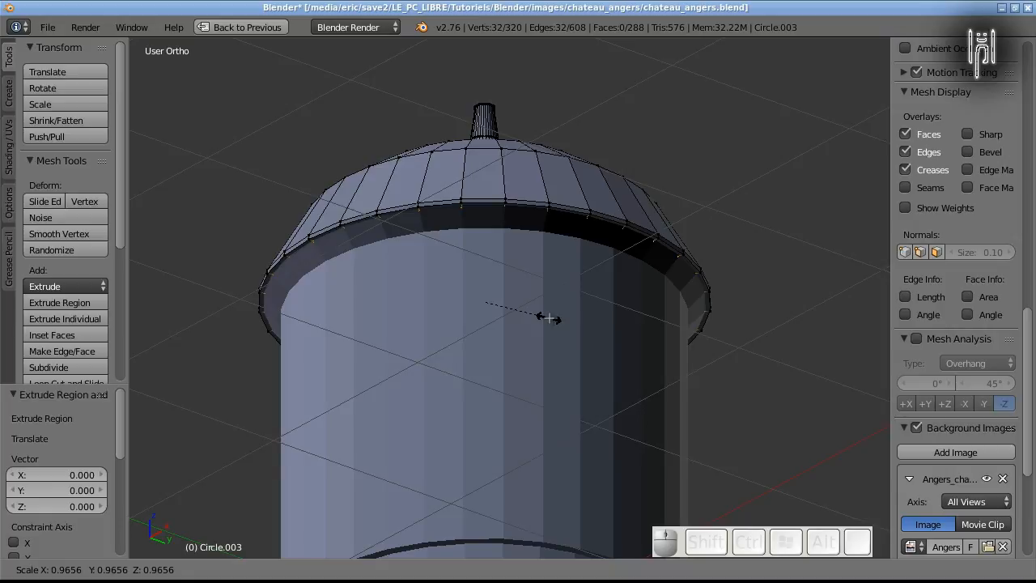
click(548, 318)
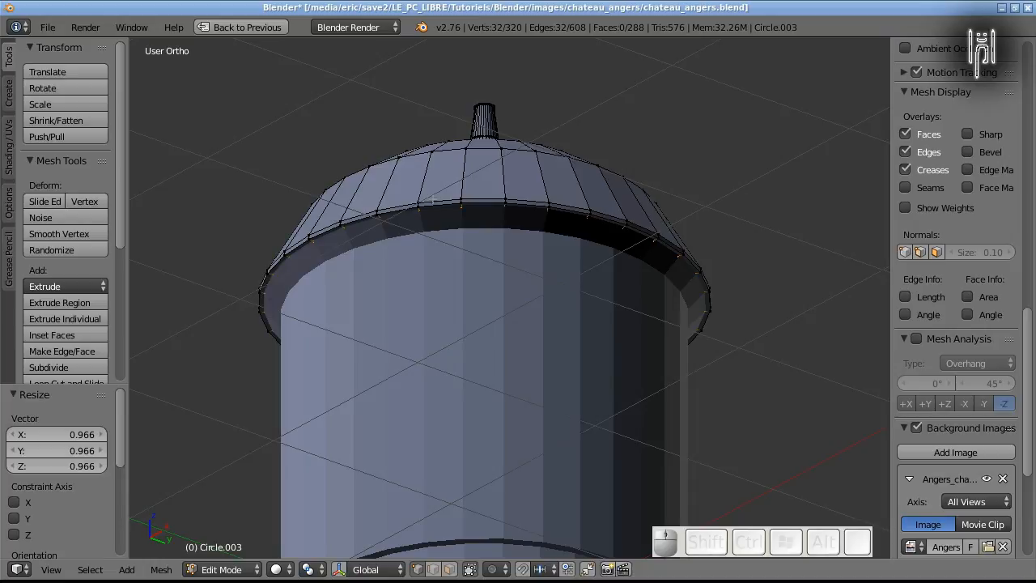
key(Tab)
Temporarily lift the roof along Z to examine its rim and underside, and cancel the move
middle_drag(388, 287, 388, 315)
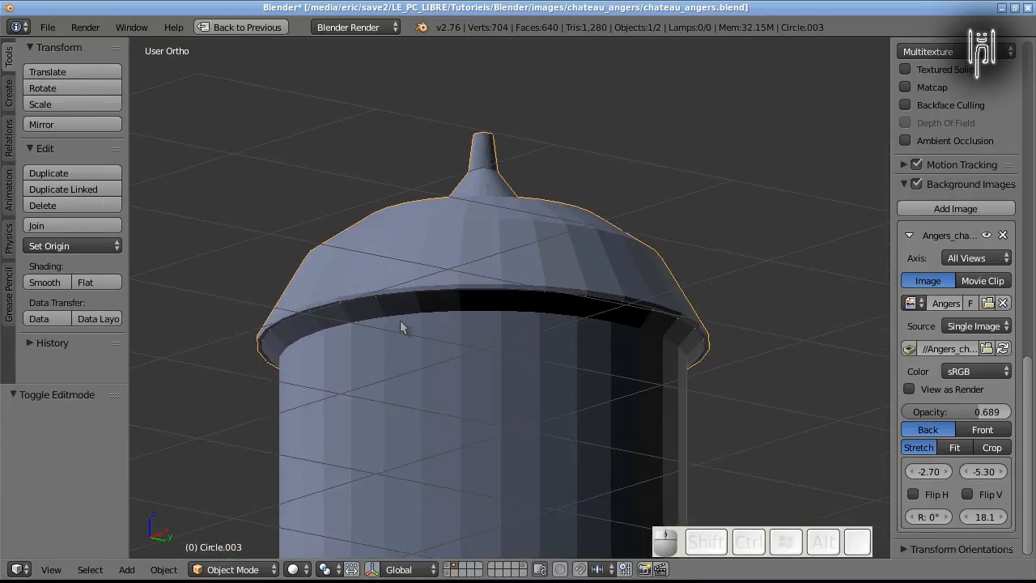
key(g)
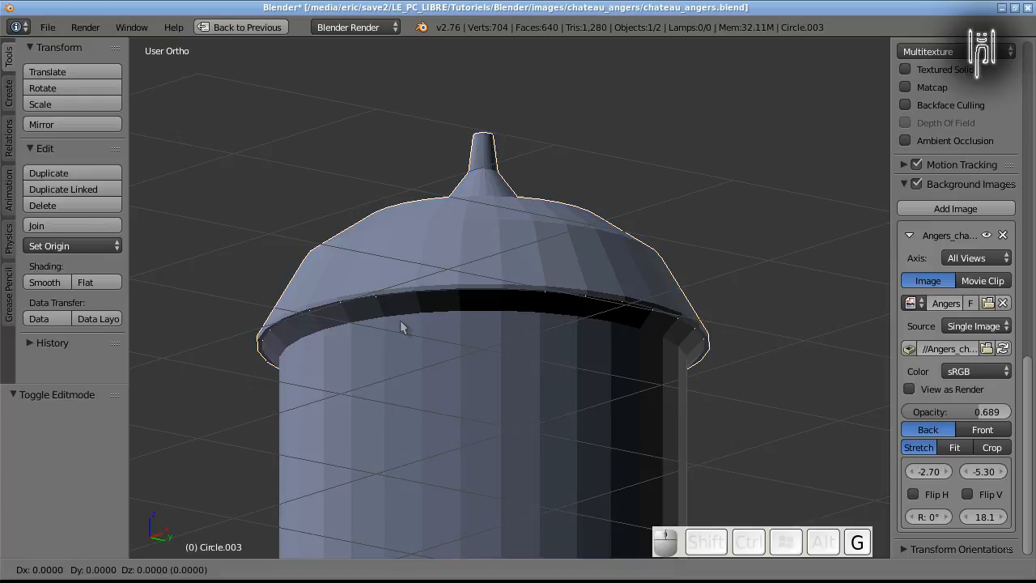
key(z)
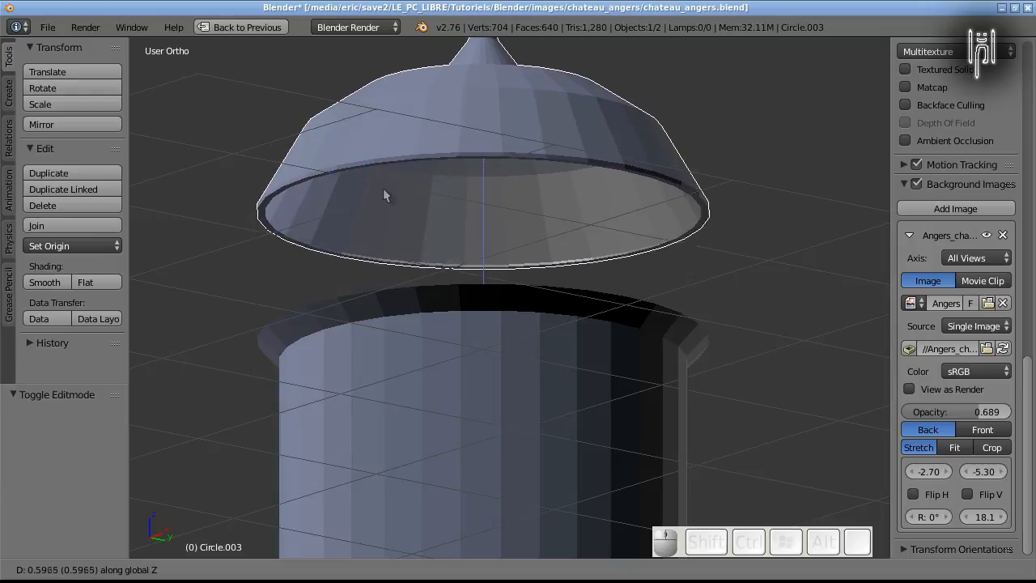
key(Escape)
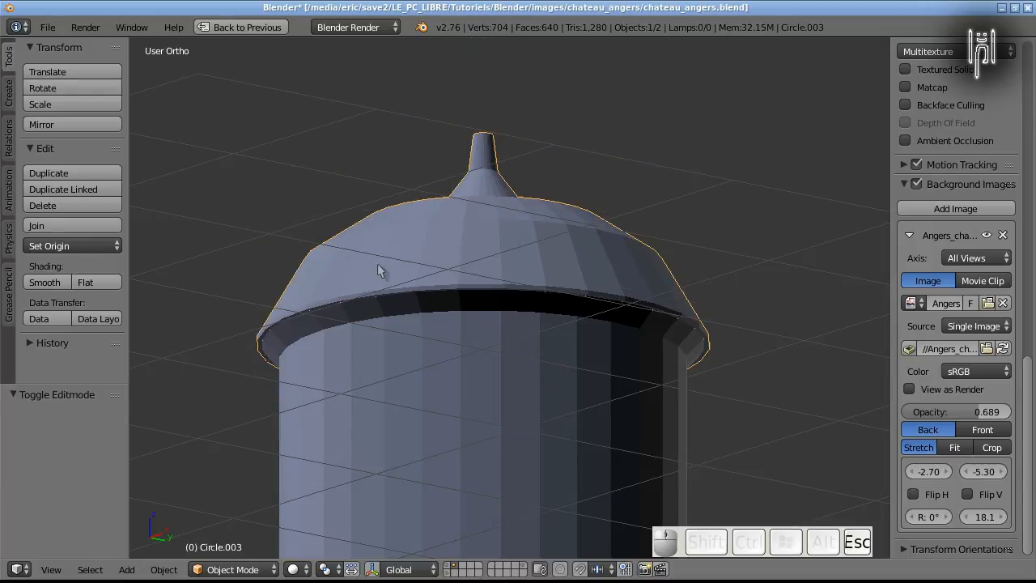
Select the turret body below the roof and enter Edit Mode on it
scroll(420, 384, down, 5)
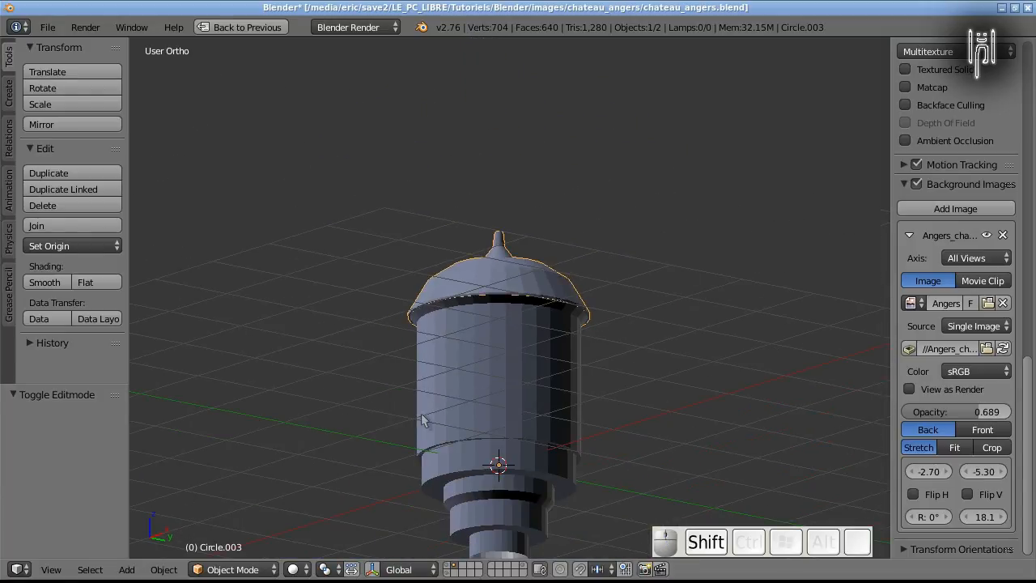
shift+middle_drag(476, 367, 475, 245)
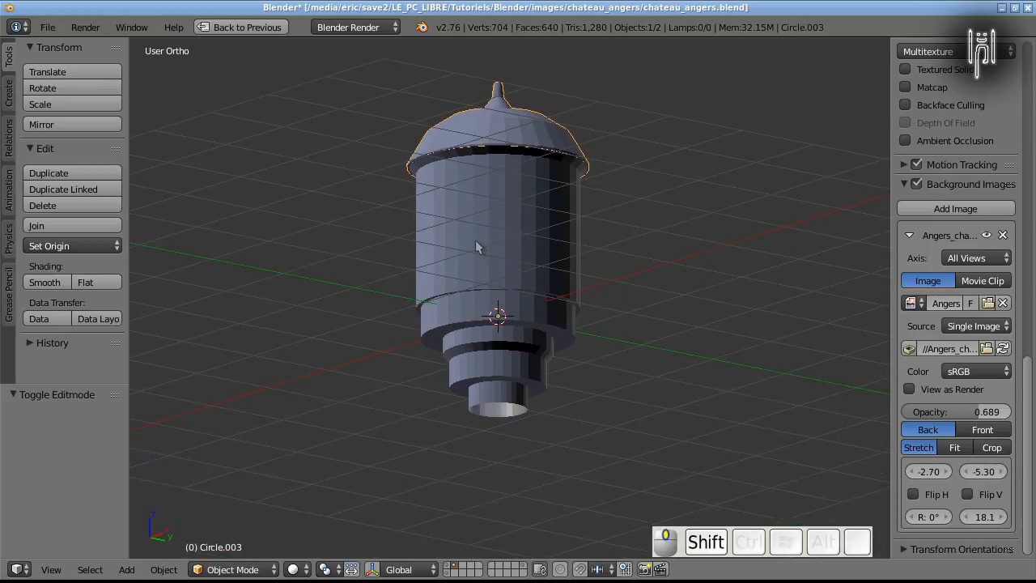
right_click(476, 257)
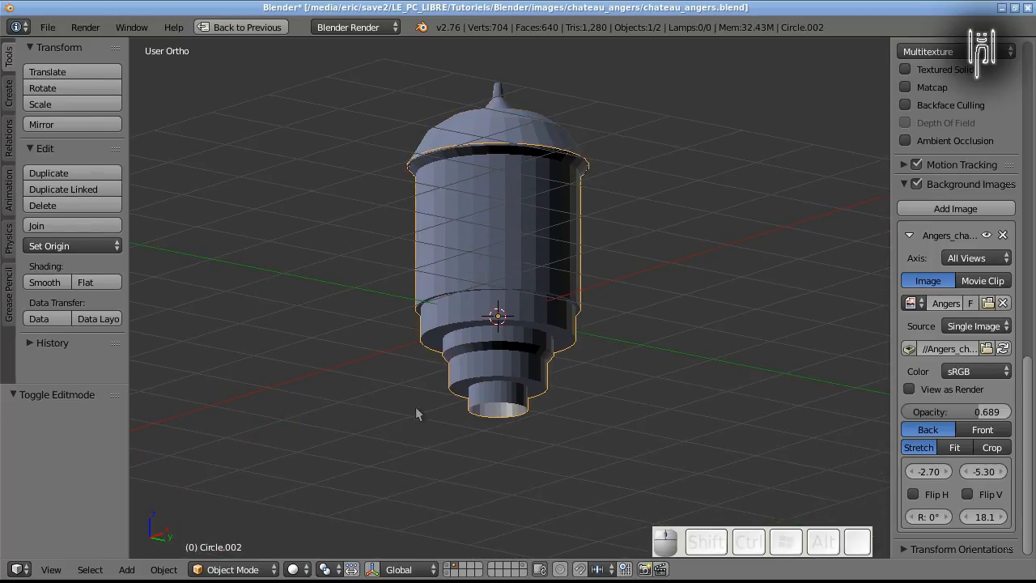
key(Tab)
Extrude the open ring at the turret's base in place and scale the new ring inward to about 0.565
scroll(462, 416, up, 3)
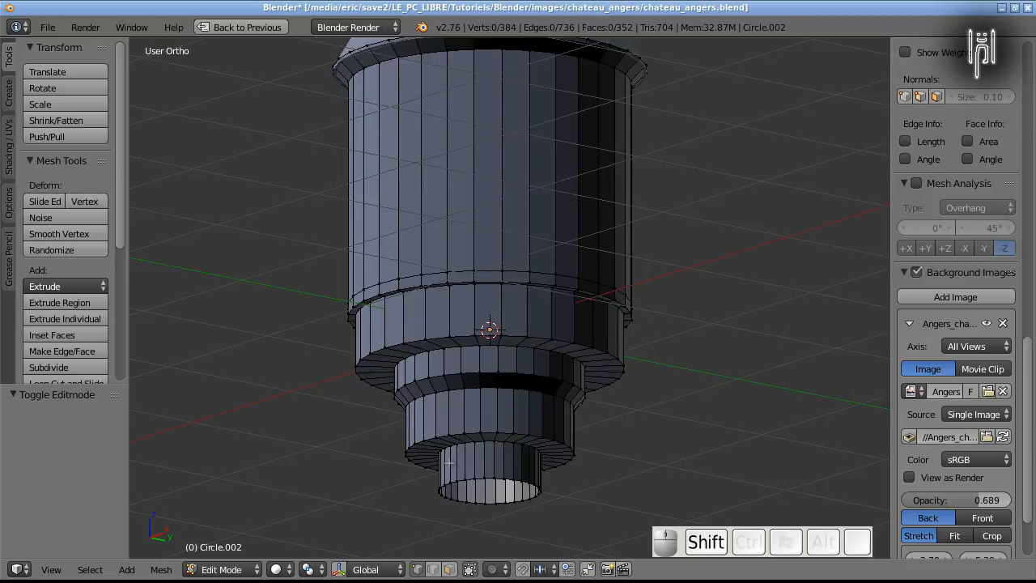
shift+middle_drag(448, 463, 452, 311)
scroll(452, 340, up, 4)
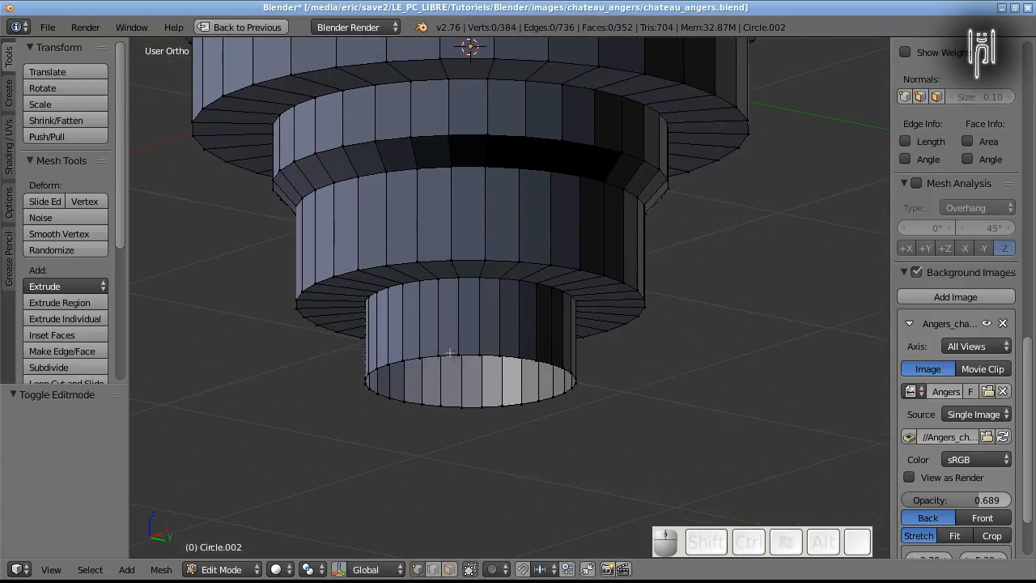
alt+shift+click(449, 354)
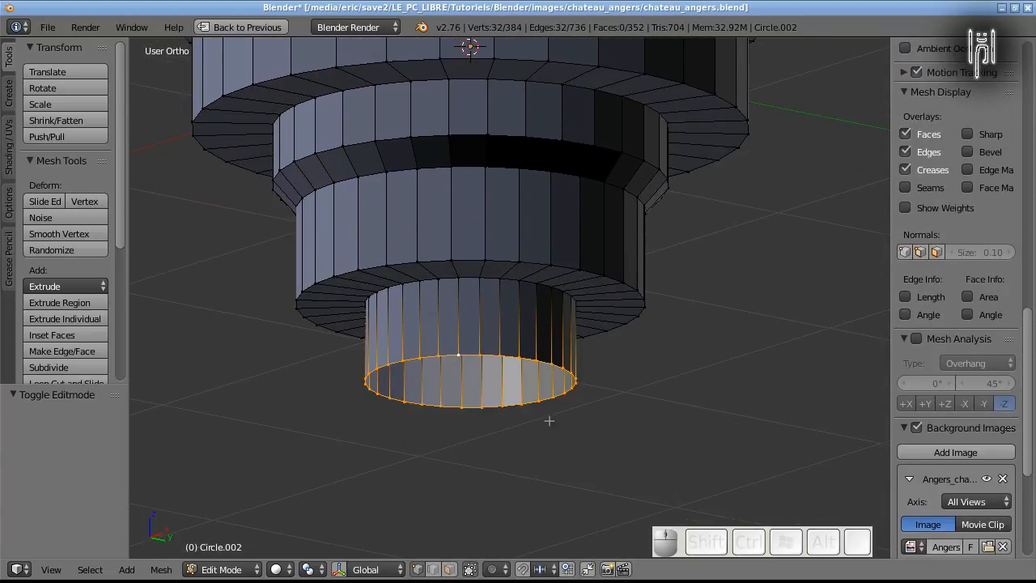
key(e)
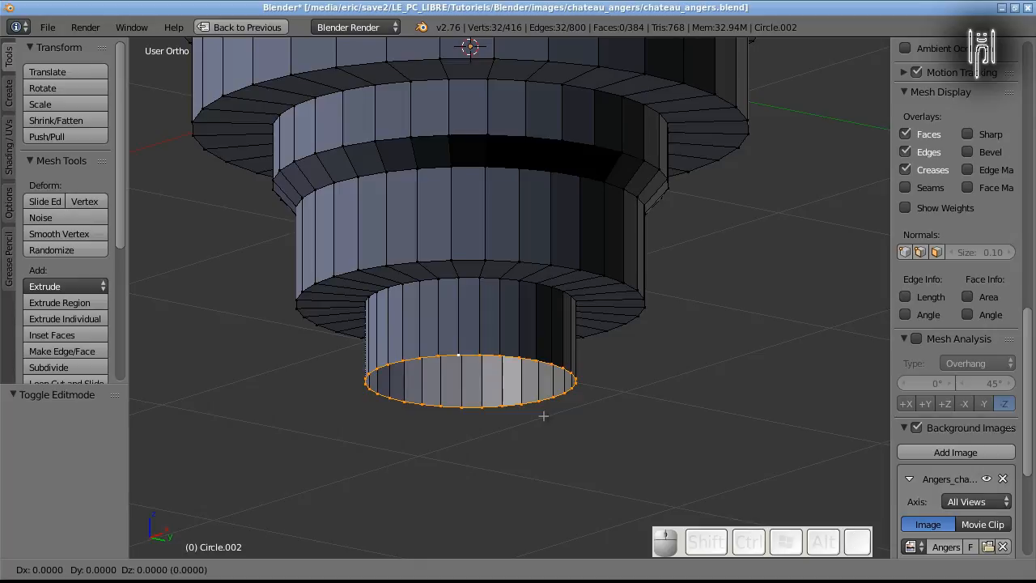
key(Escape)
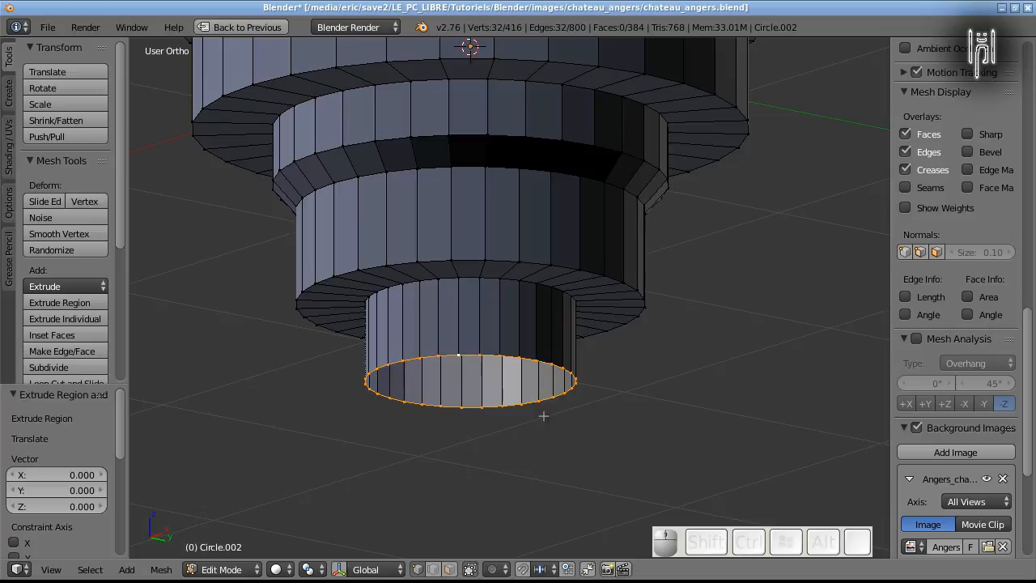
key(s)
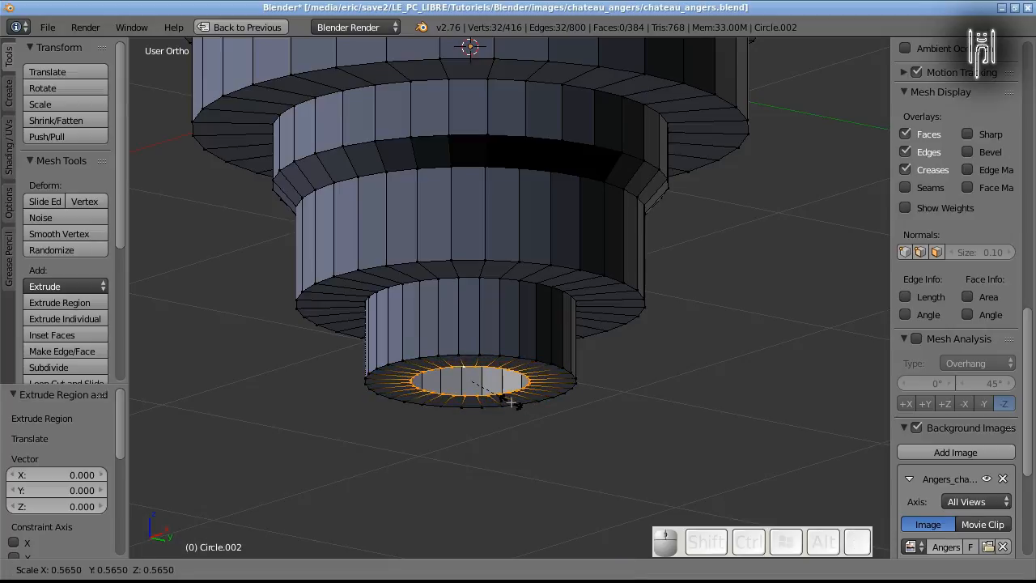
click(512, 403)
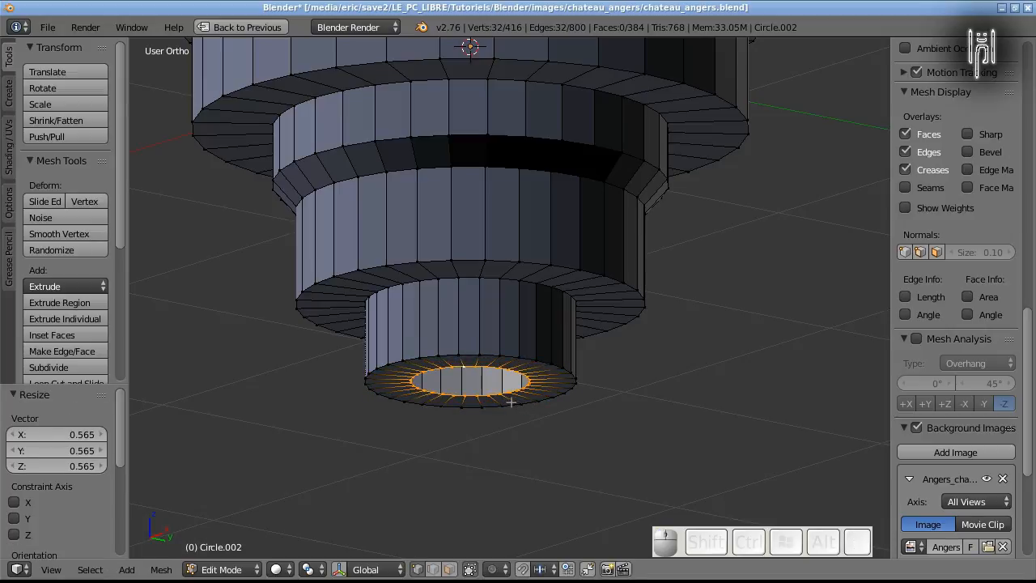
Move the base's inner ring about 0.071 down along Z to form a taper, and clear the selection
key(g)
key(z)
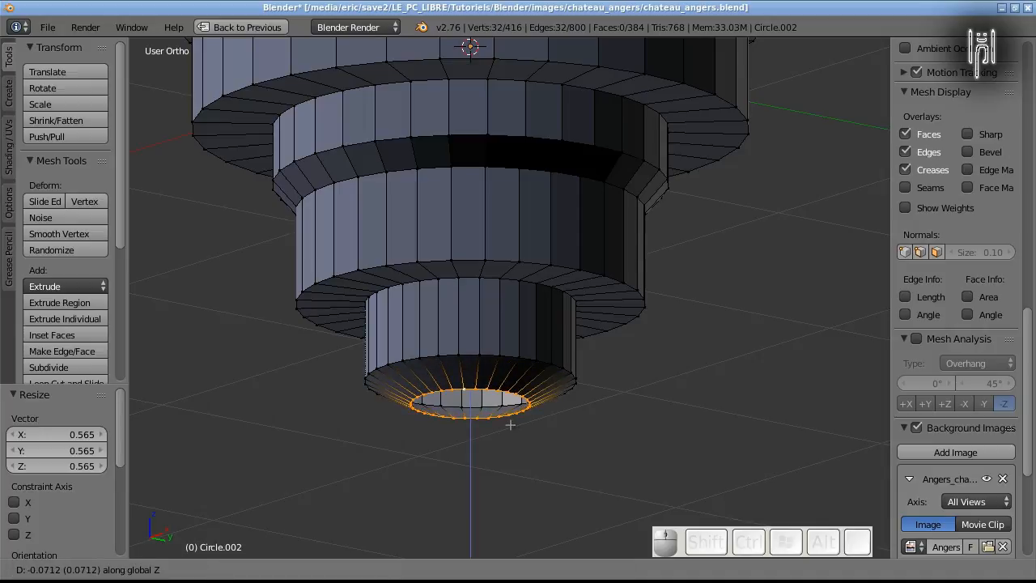
click(510, 424)
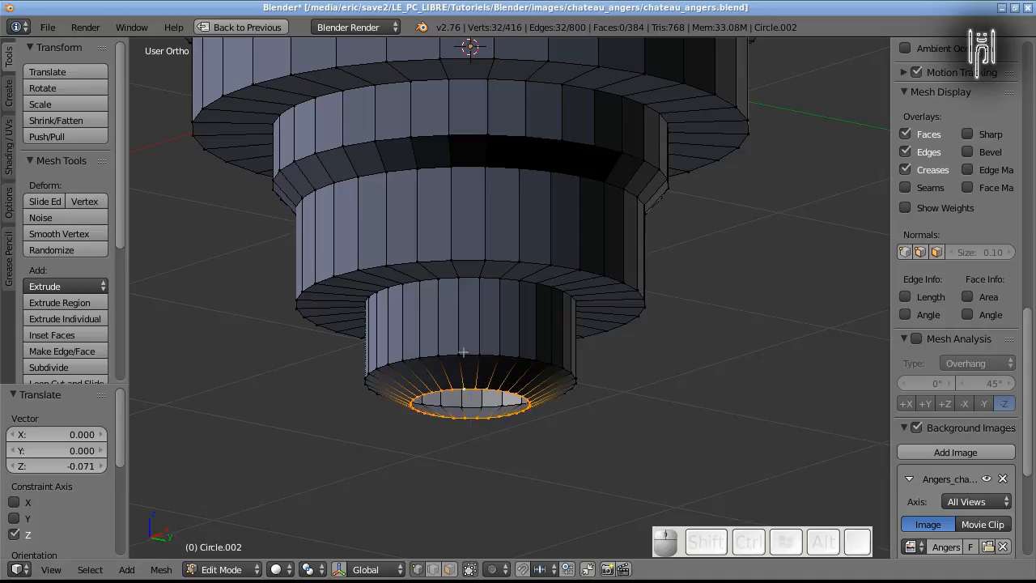
key(a)
Restore the multi-view layout, hide the properties sidebar in the user view, and maximize that view again
key(shift+space)
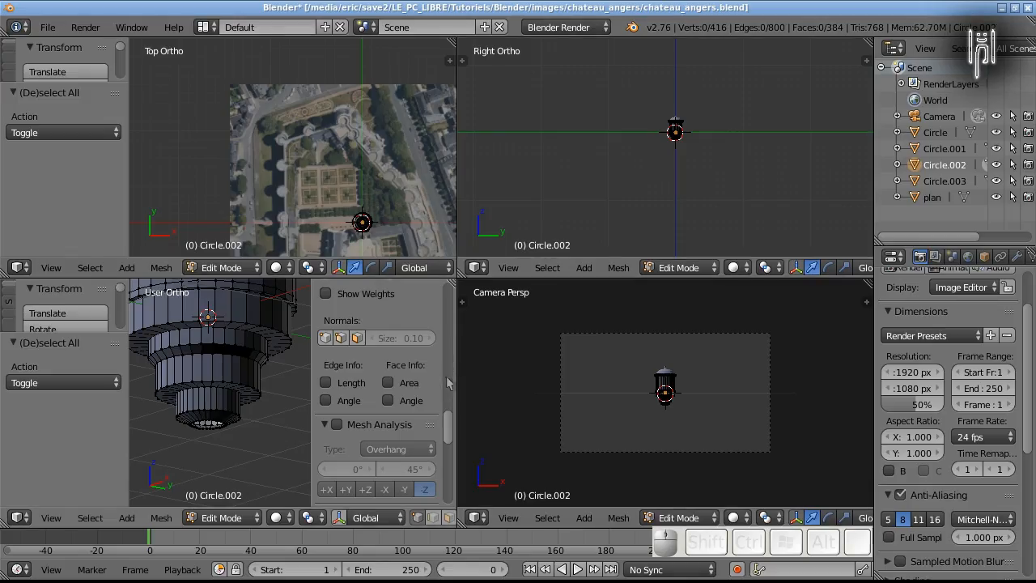
key(n)
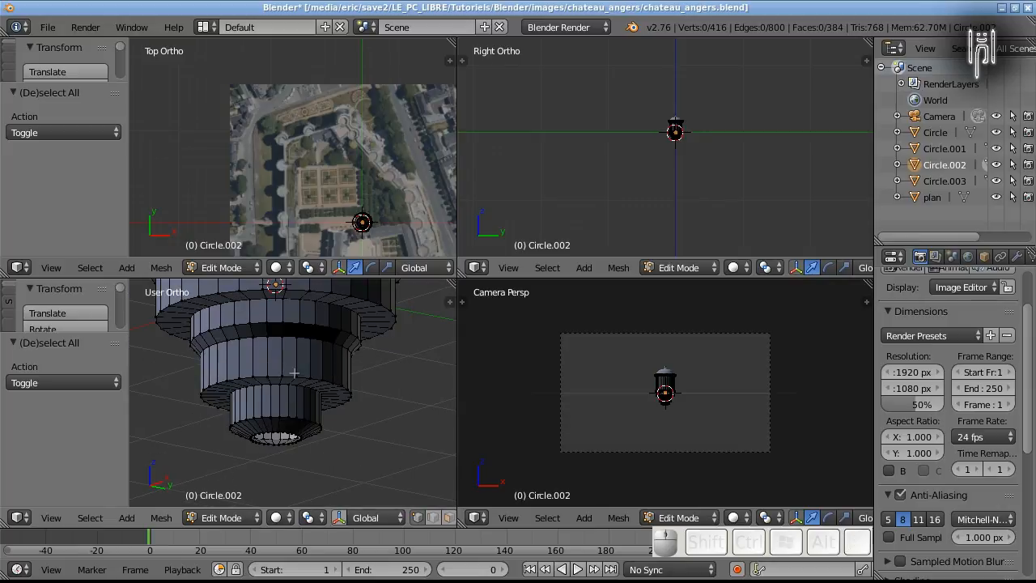
key(ctrl+Down)
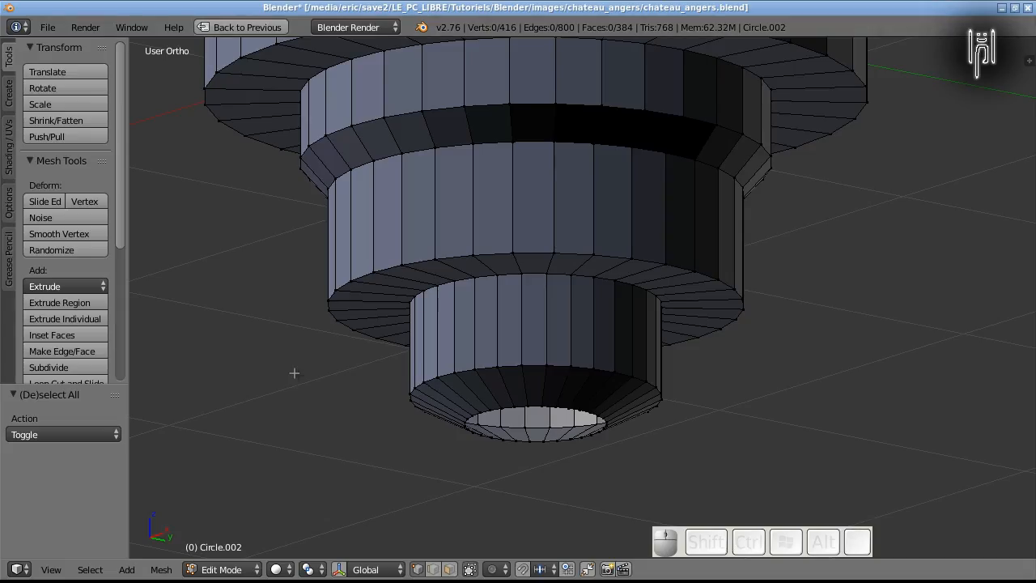
Scale the ring just above the base's bottom taper to about 0.928 and leave Edit Mode
alt+shift+right_click(511, 364)
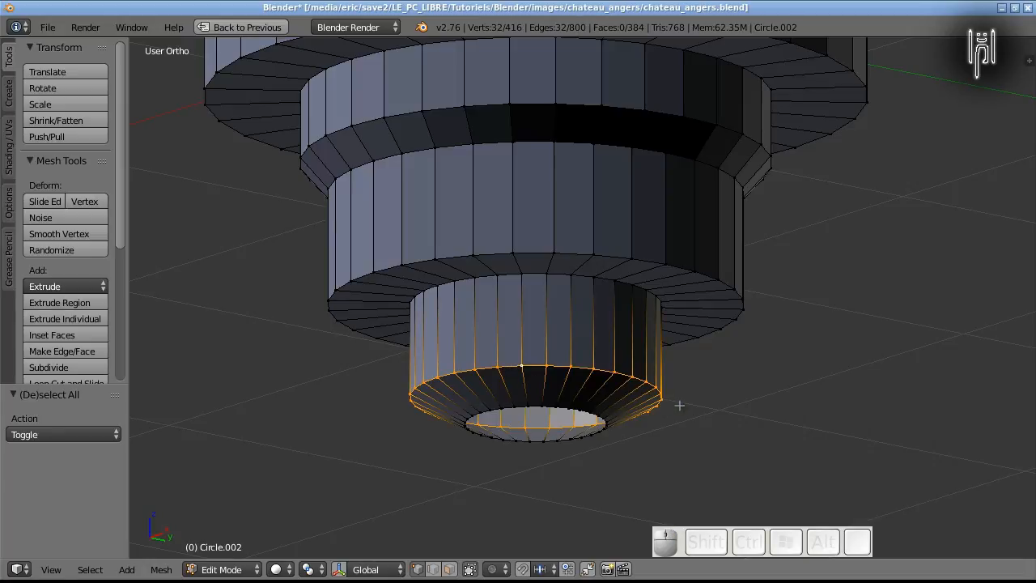
key(s)
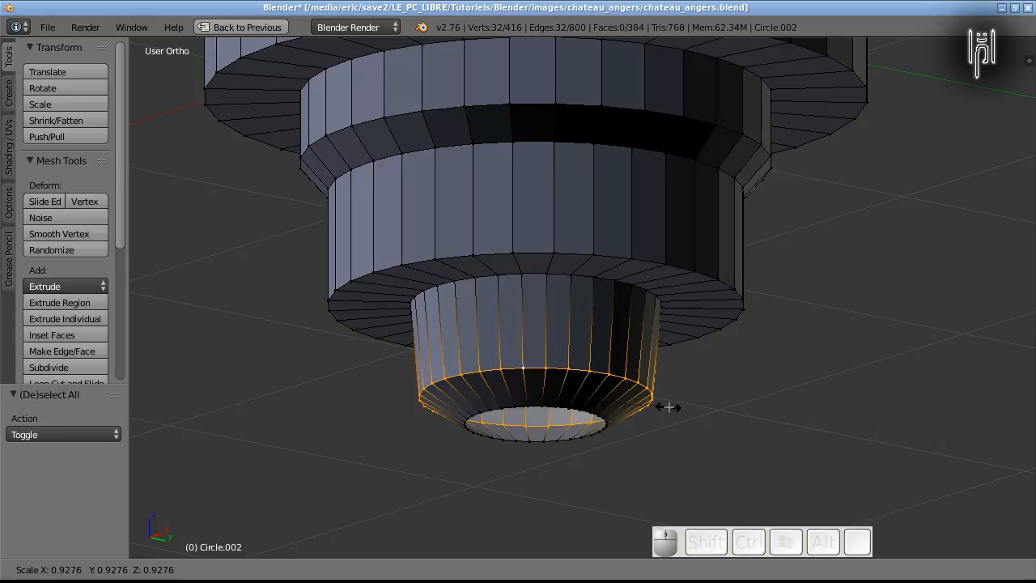
click(668, 408)
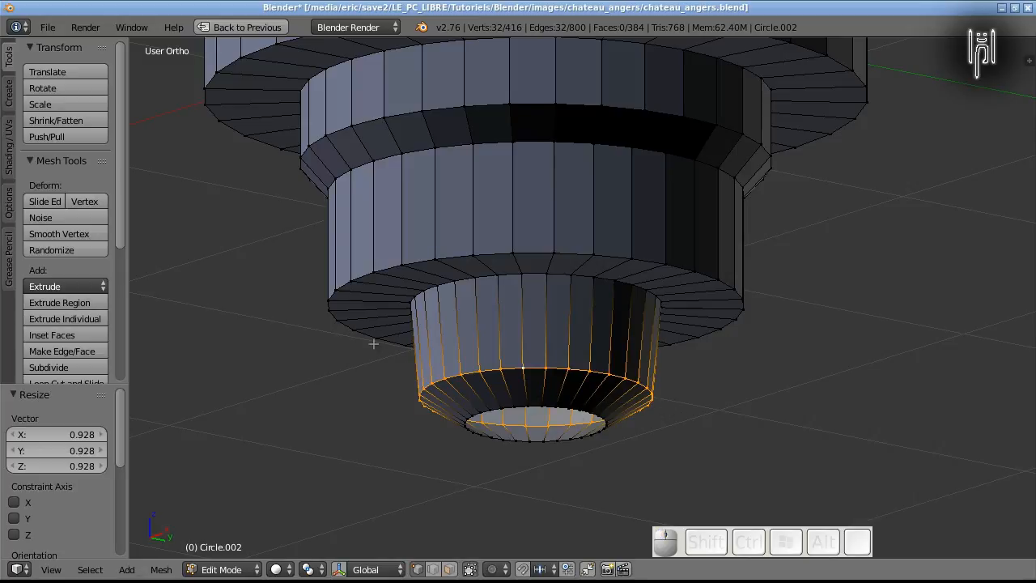
key(Tab)
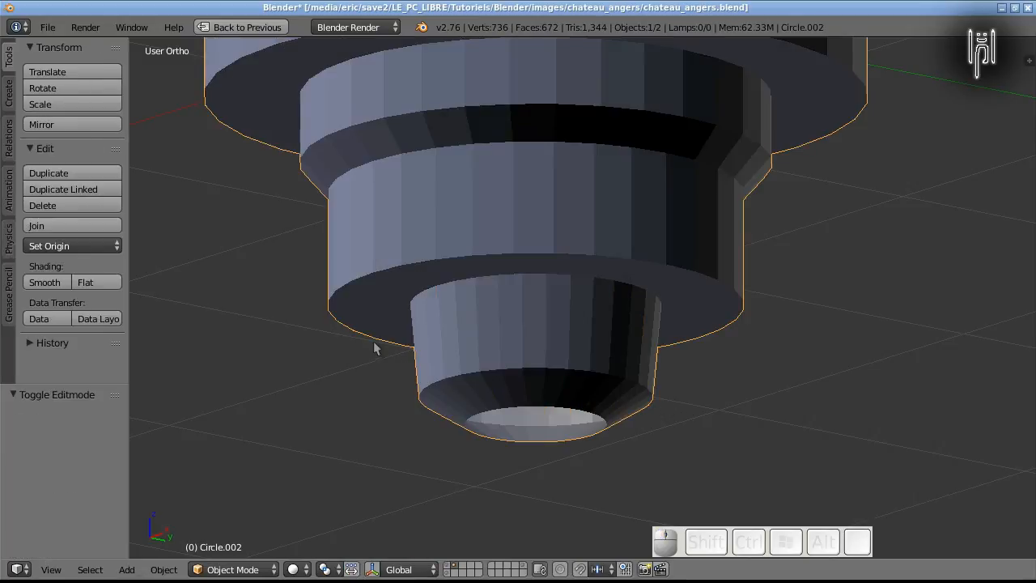
Change the user view to a maximized front view with the castle reference photo and show the turret in wireframe
scroll(402, 350, down, 5)
middle_drag(399, 357, 418, 340)
key(ctrl+Up)
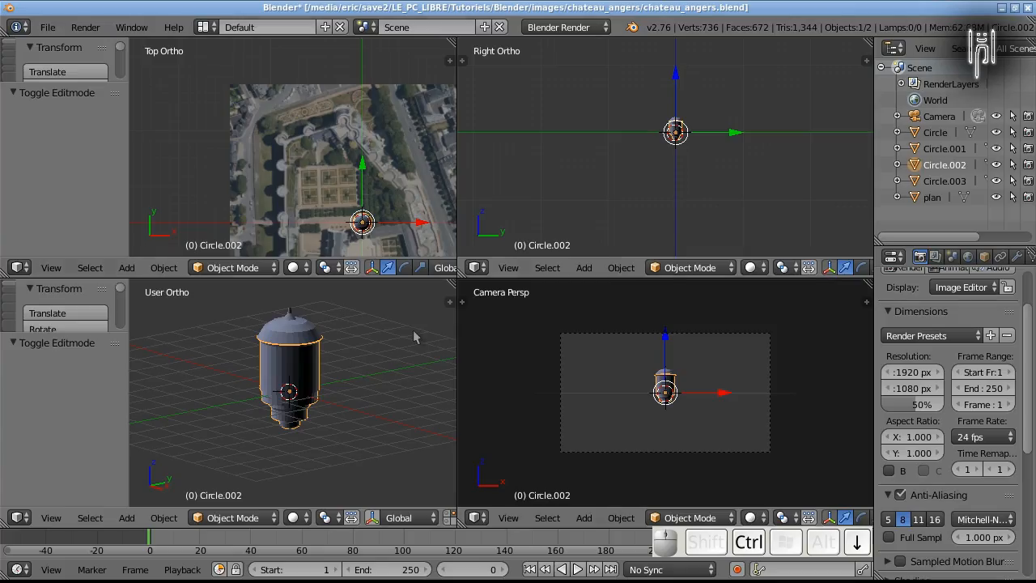
key(KP_1)
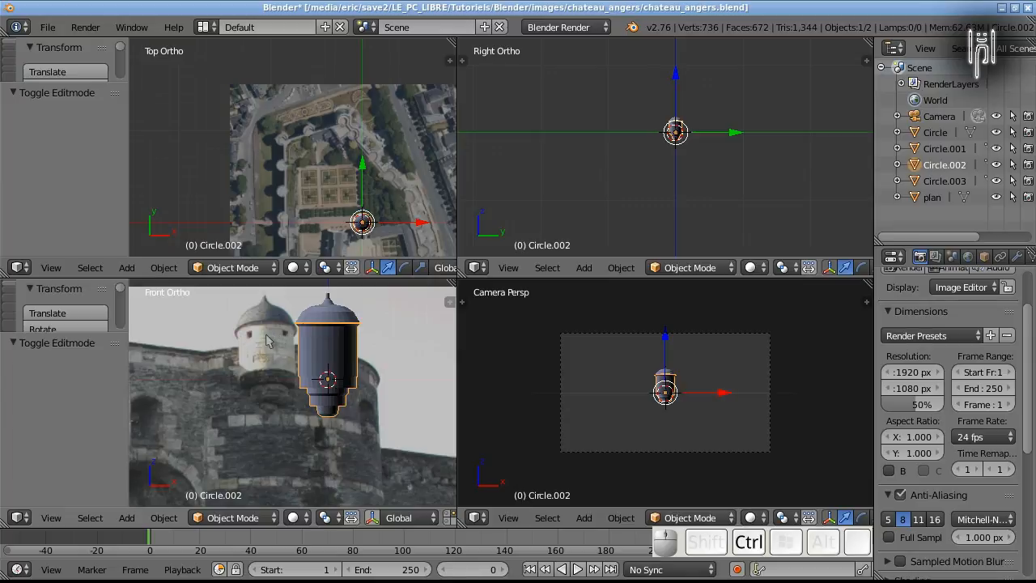
key(ctrl+Down)
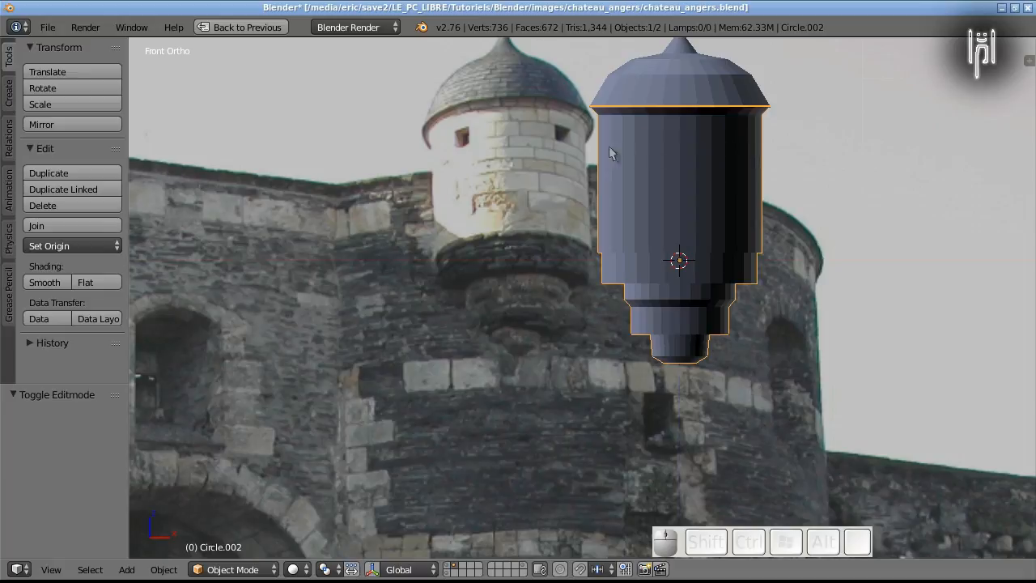
right_click(611, 187)
key(z)
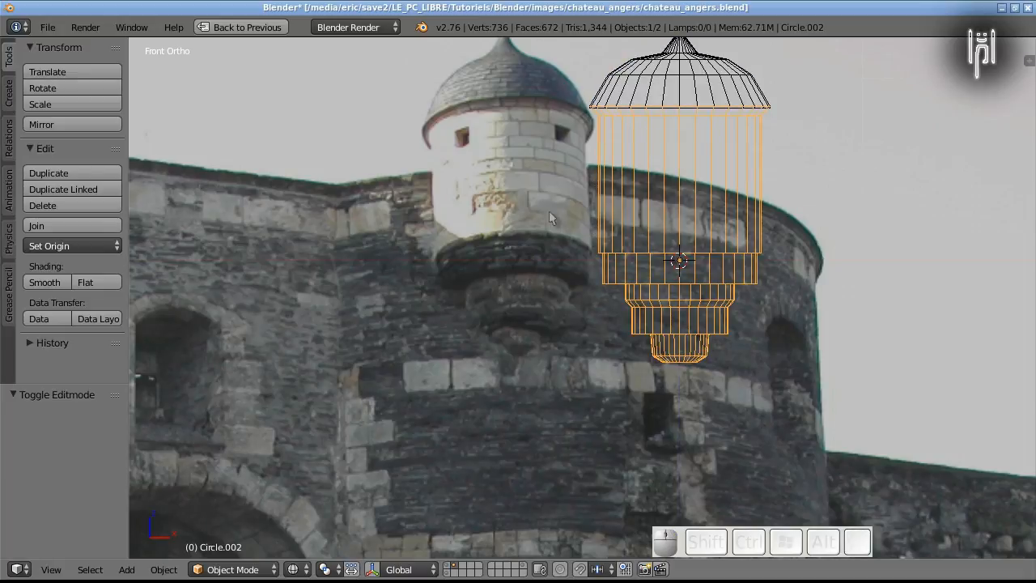
shift+middle_drag(520, 216, 498, 329)
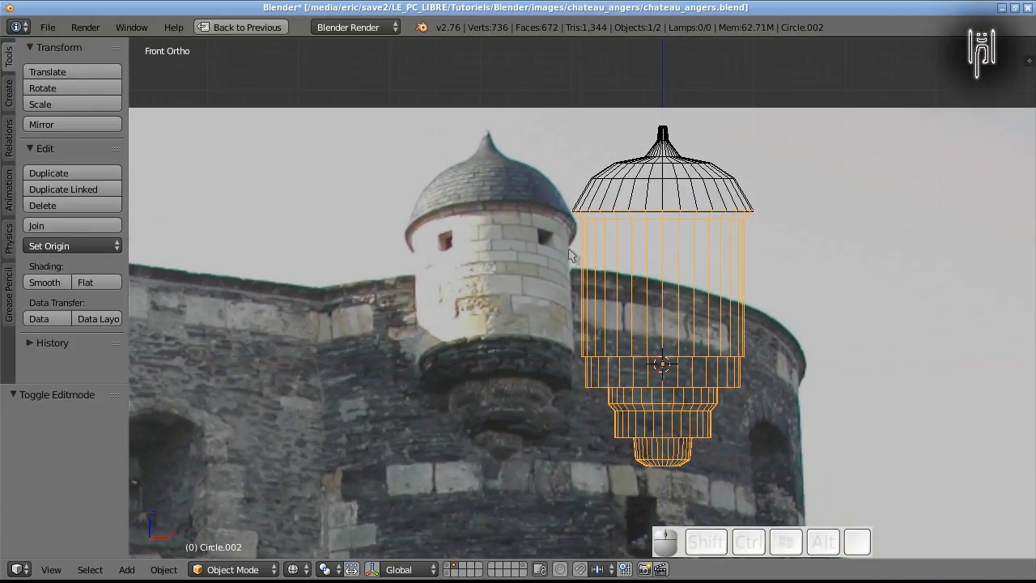
In Edit Mode, add one loop cut around the turret body and slide it up to window-top height below the roof
key(Tab)
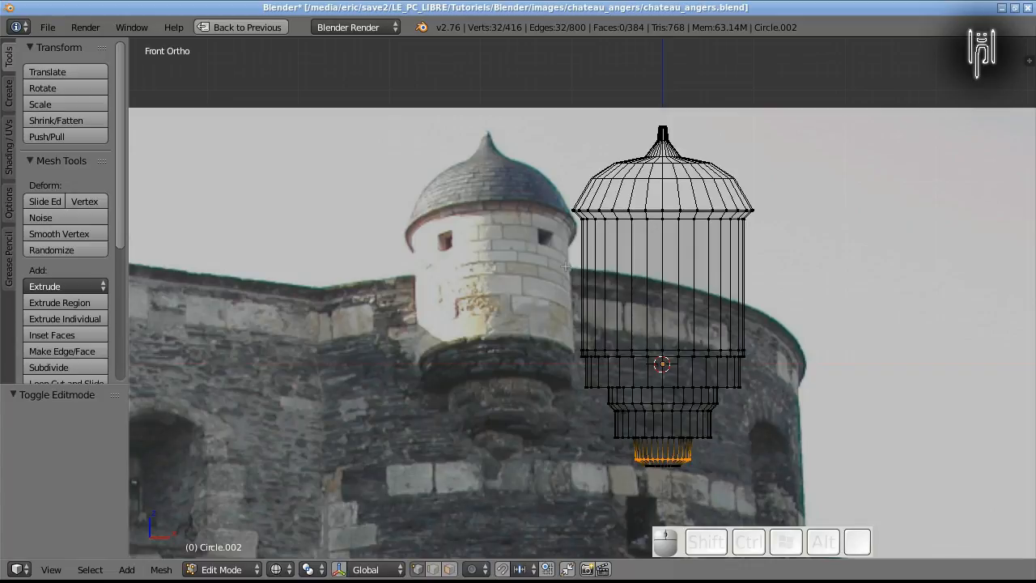
key(ctrl+r)
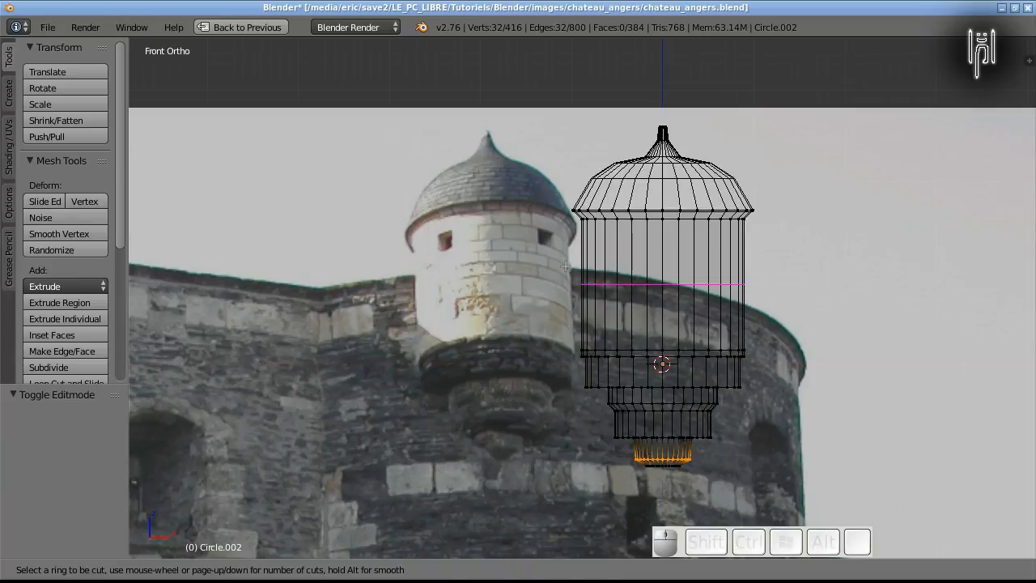
click(567, 267)
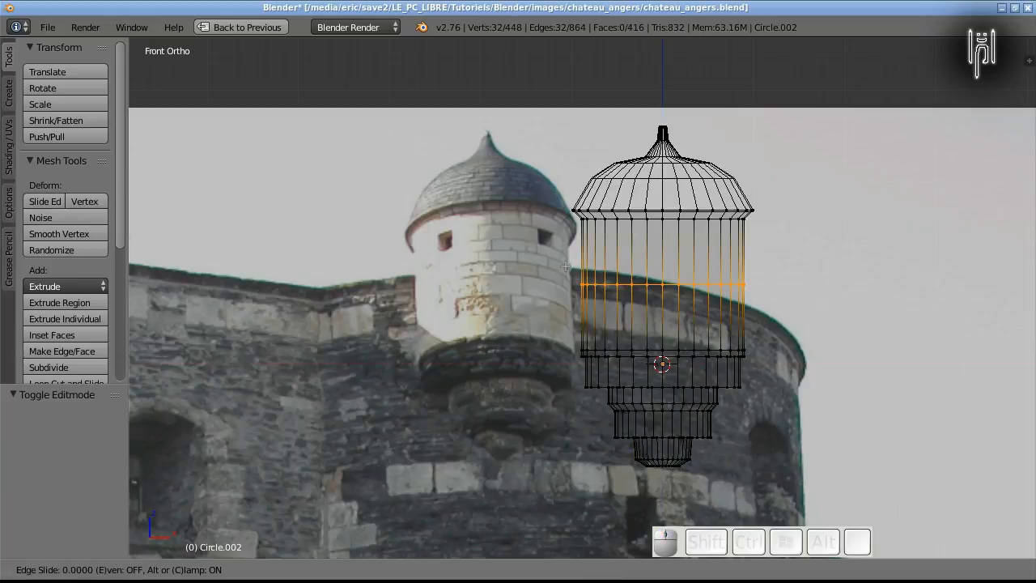
click(561, 217)
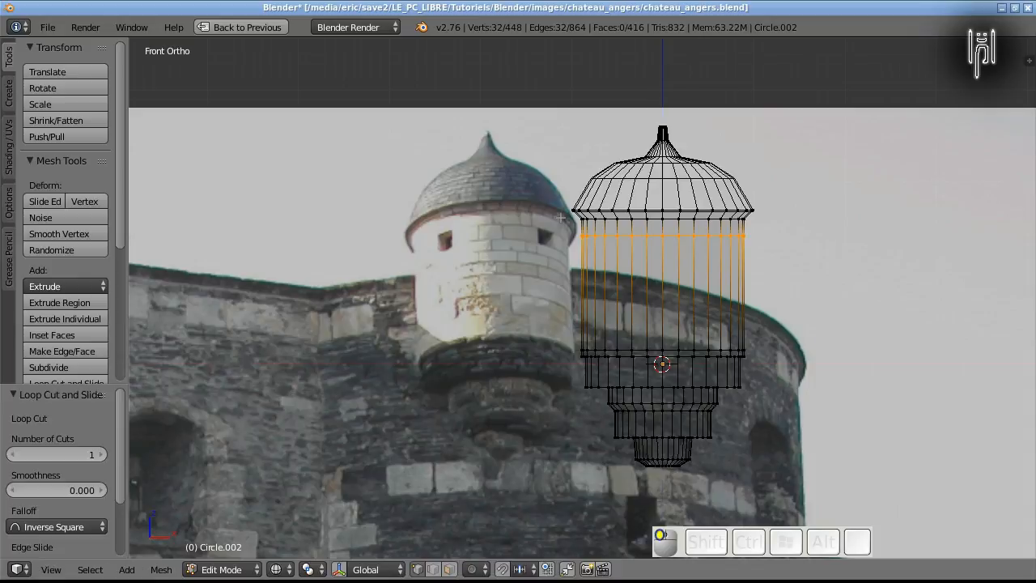
Add a second loop cut around the body and slide it up by about -0.643 to mark the windows' lower edge
key(ctrl+r)
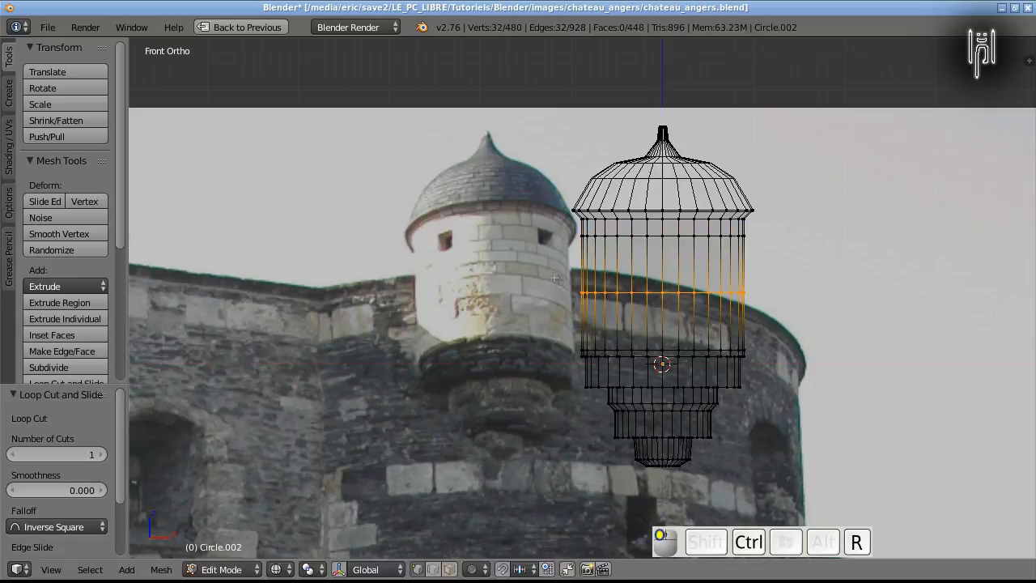
click(555, 271)
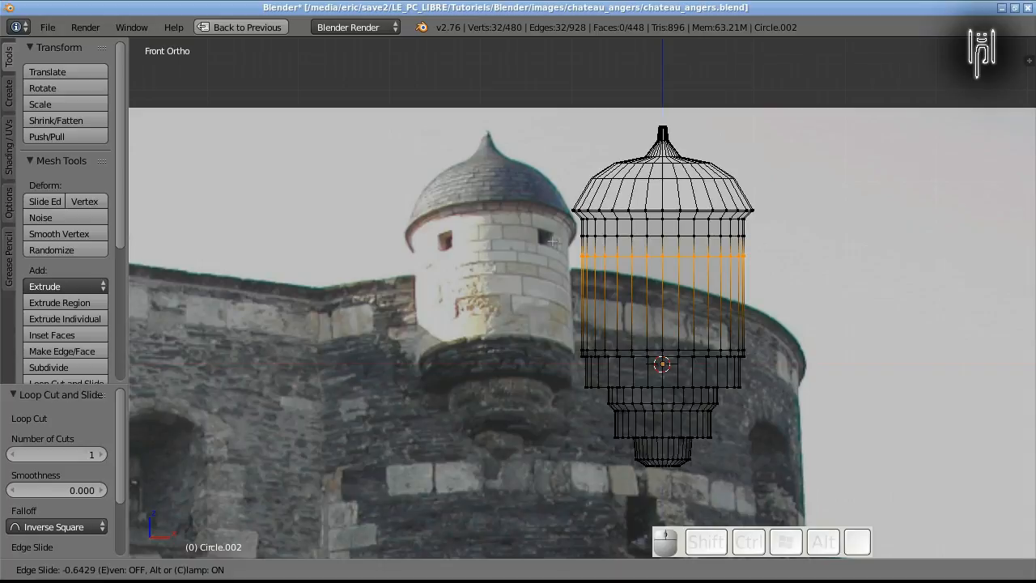
click(552, 241)
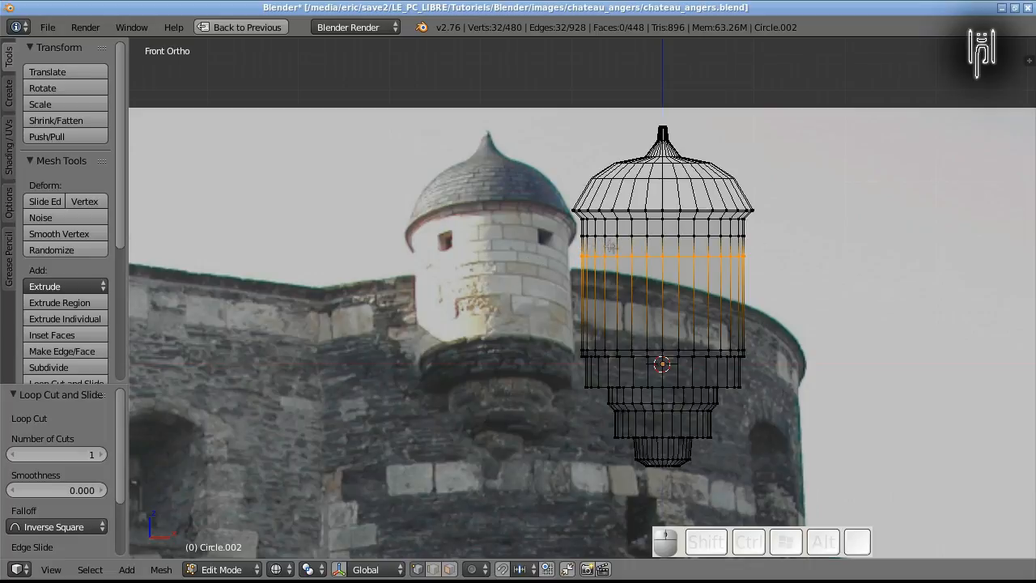
Switch to face selection and delete only the left window's face between the two new loops, using Only Faces
click(450, 569)
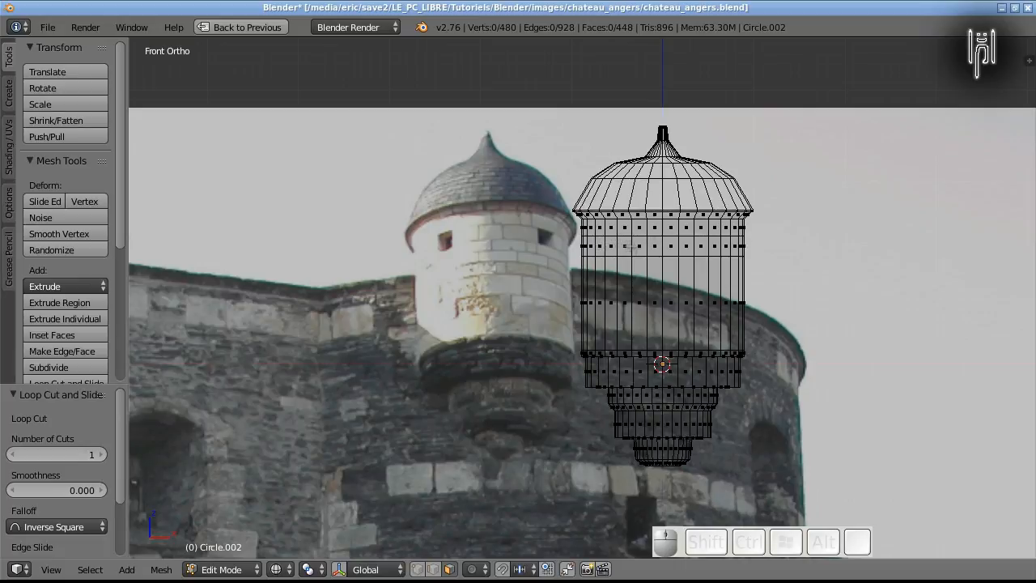
right_click(611, 246)
key(x)
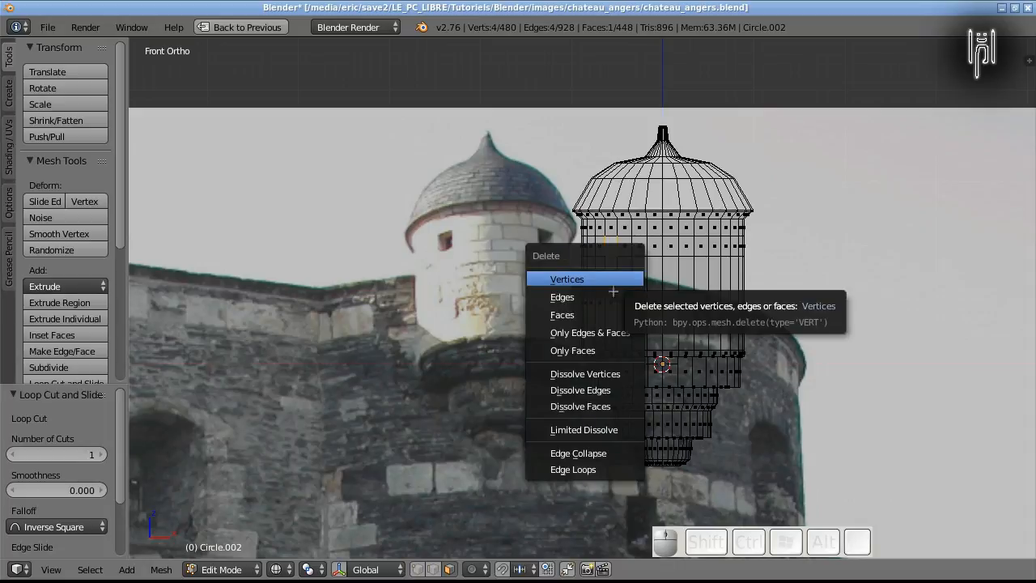
click(604, 349)
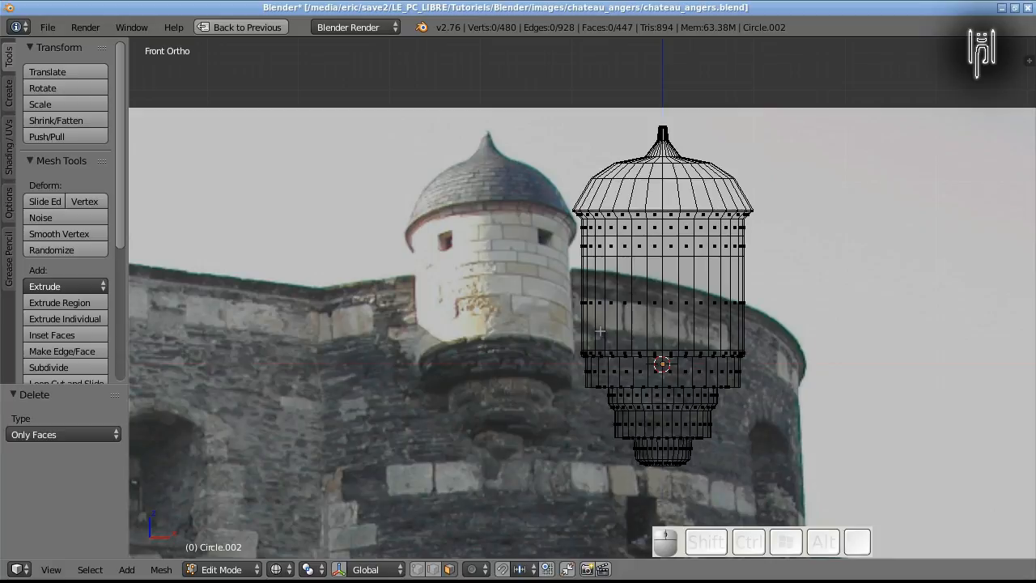
Return to solid shading, undo the face deletion, and toggle limiting the selection to visible geometry in the front view
key(z)
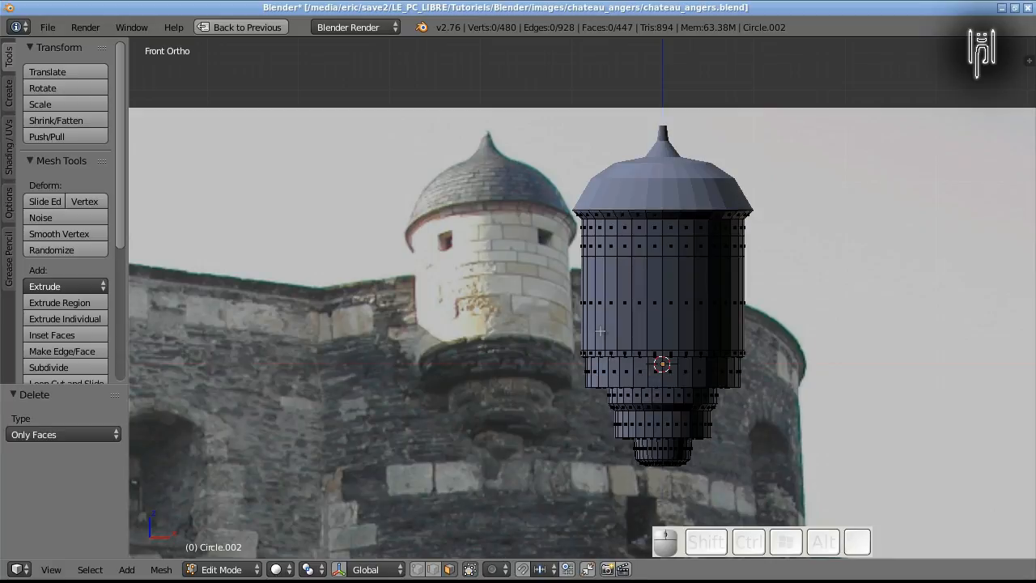
middle_drag(600, 330, 629, 333)
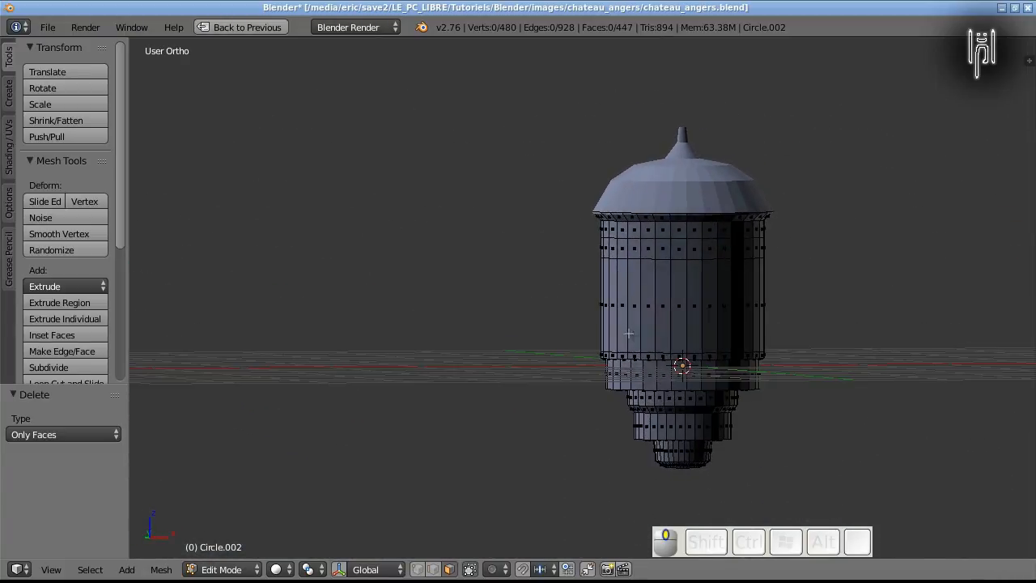
key(ctrl+z)
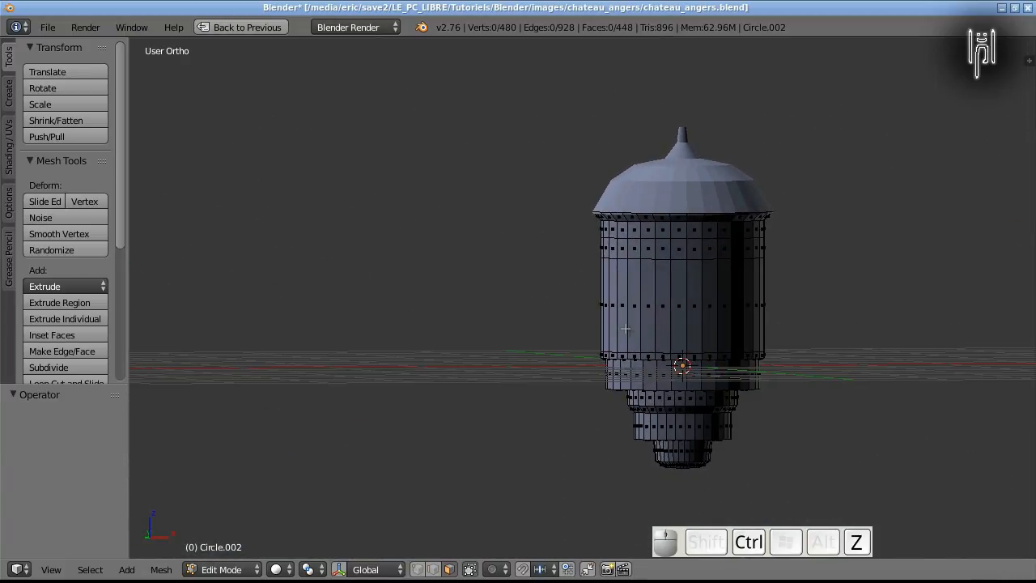
middle_drag(626, 328, 652, 336)
key(KP_1)
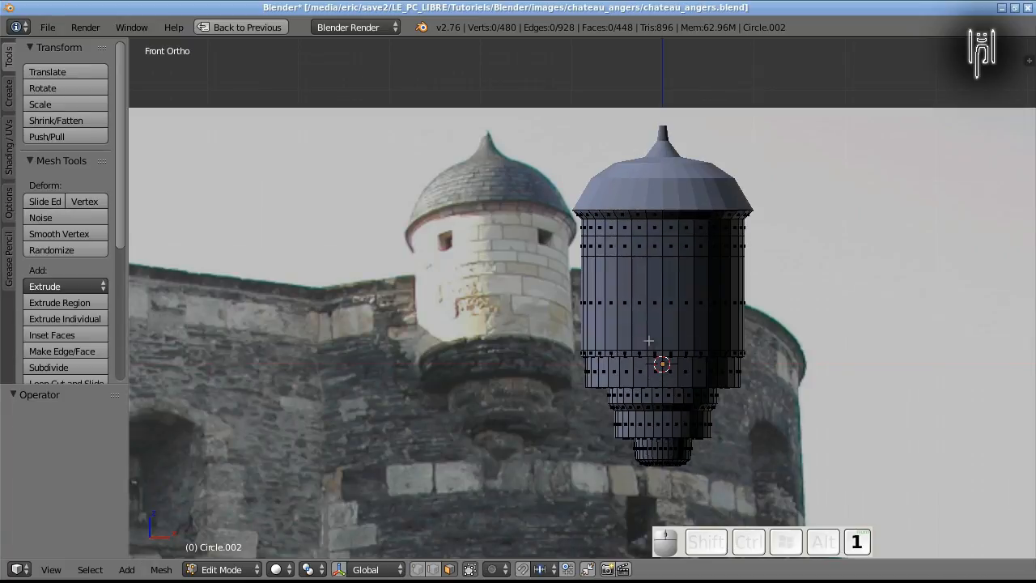
click(470, 570)
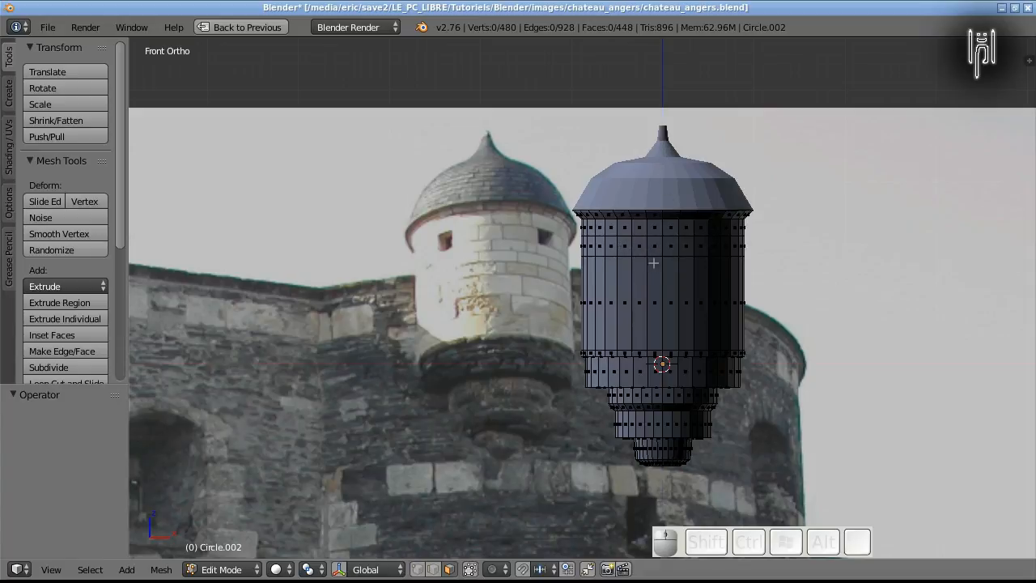
Delete the left and right window faces between the two loops with Only Faces, and inspect the openings
right_click(611, 247)
right_click(611, 246)
key(x)
click(587, 297)
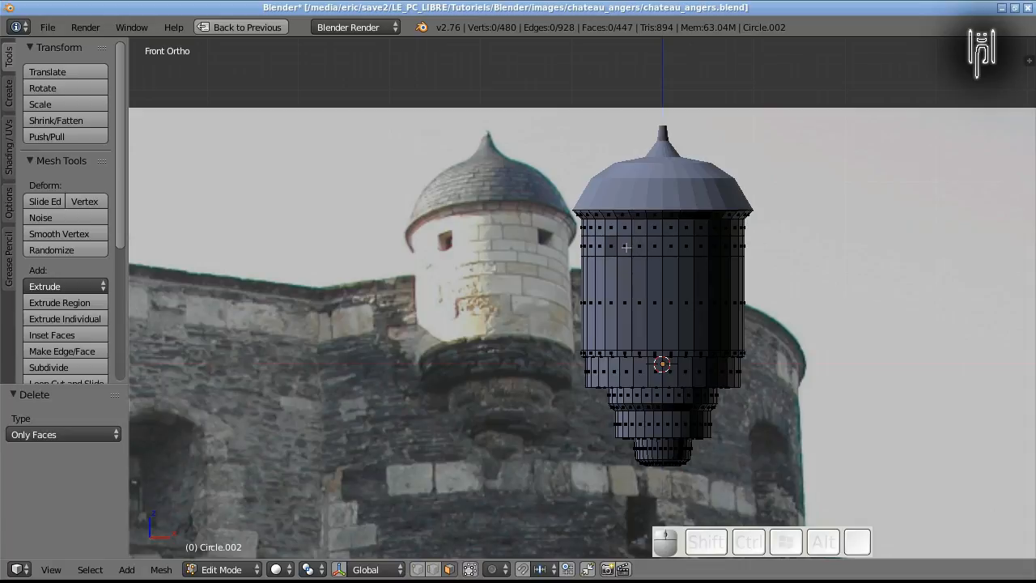
right_click(714, 247)
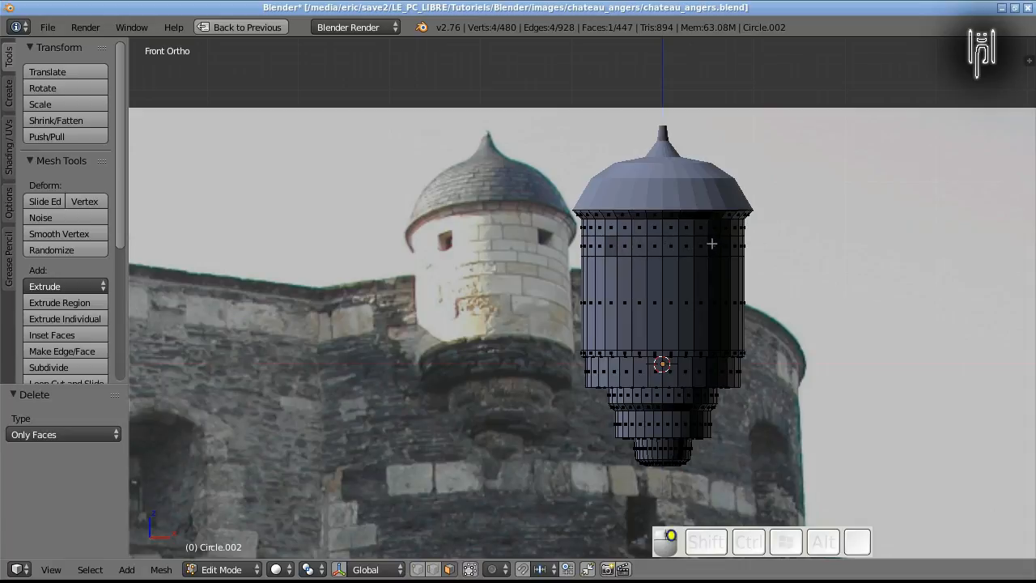
key(x)
click(702, 287)
middle_drag(532, 330, 546, 348)
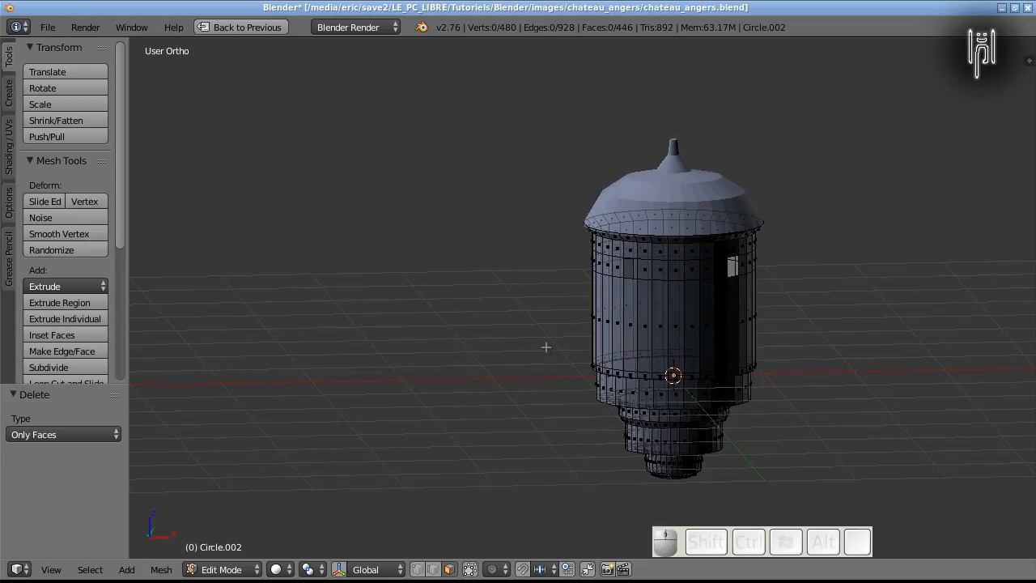
key(KP_1)
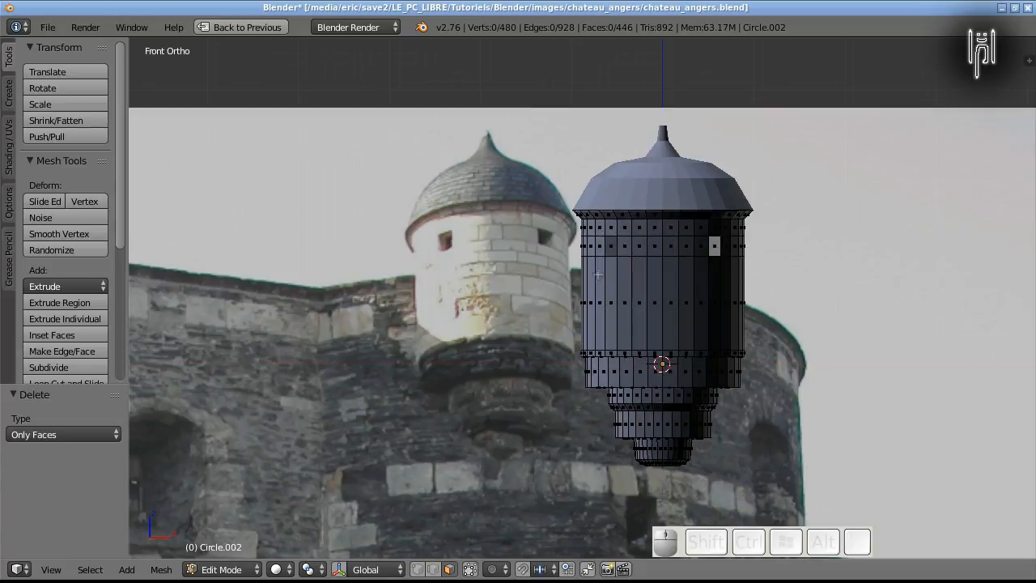
Switch to vertex selection, select the left window opening's four corners, and extrude them in place
click(432, 570)
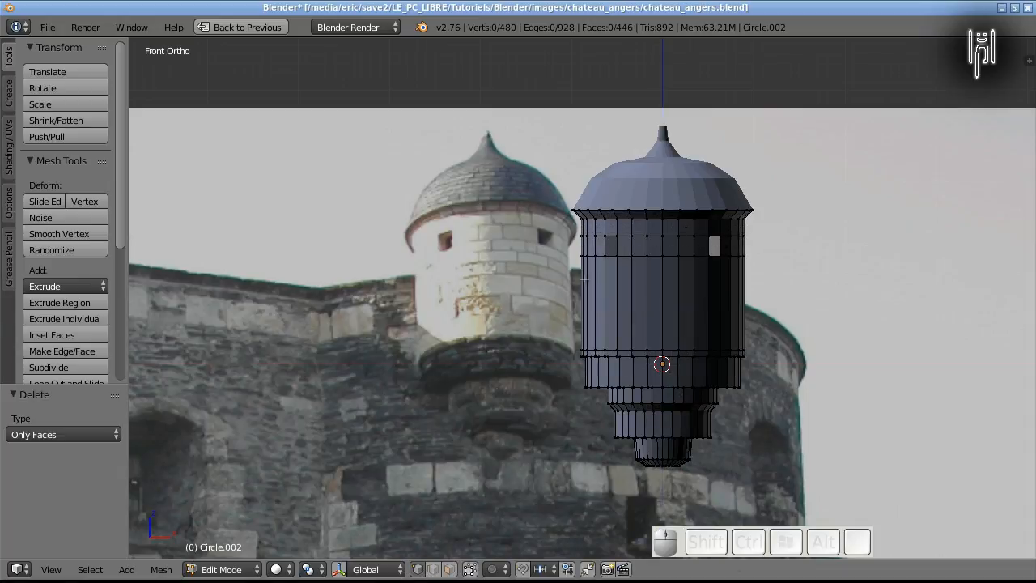
click(605, 256)
shift+right_click(618, 255)
shift+right_click(616, 238)
shift+right_click(607, 237)
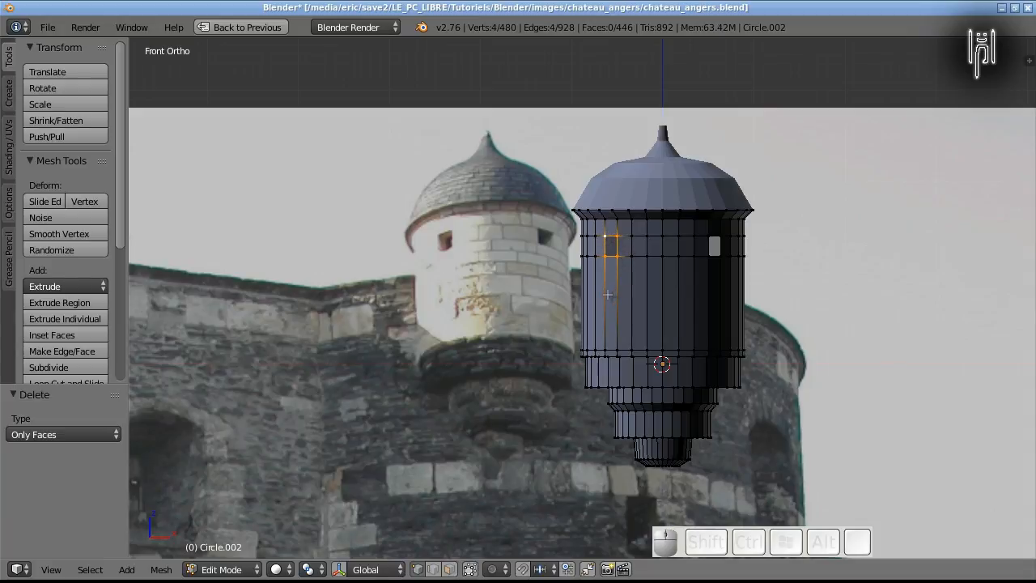
key(e)
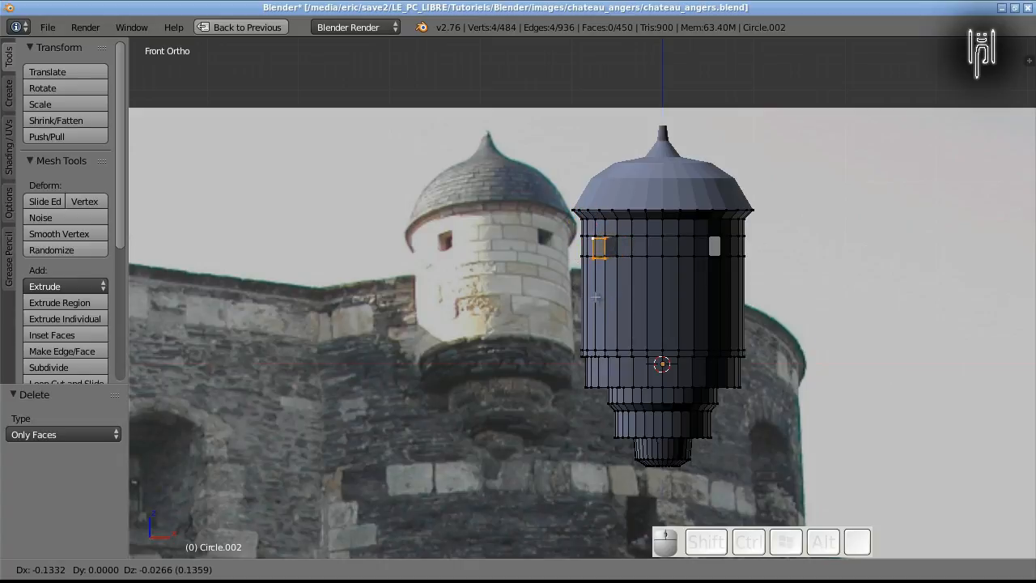
key(Escape)
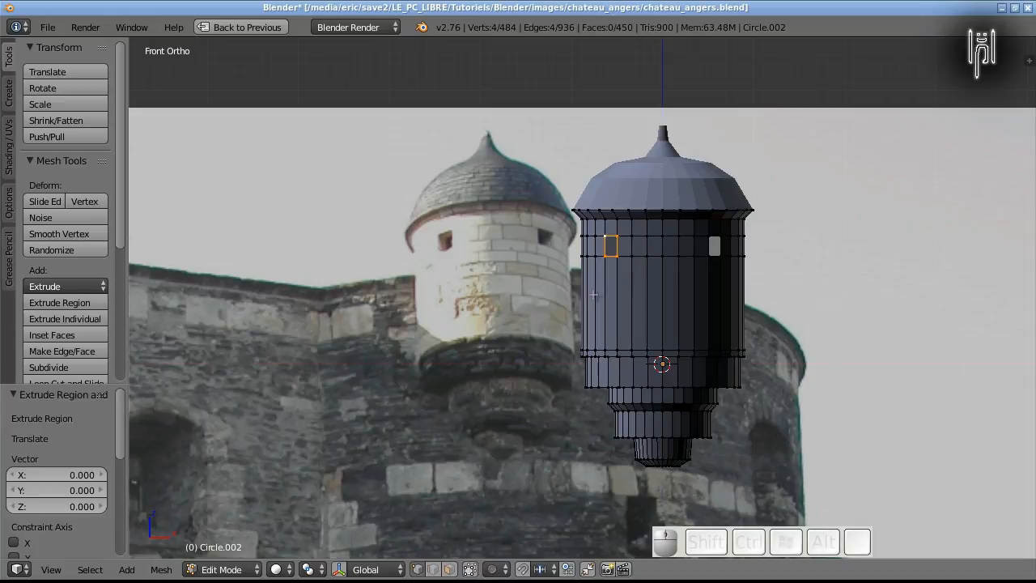
Undo the corner extrusion and both window face deletions, back to the left window face being selected
key(ctrl+z)
key(ctrl+z)
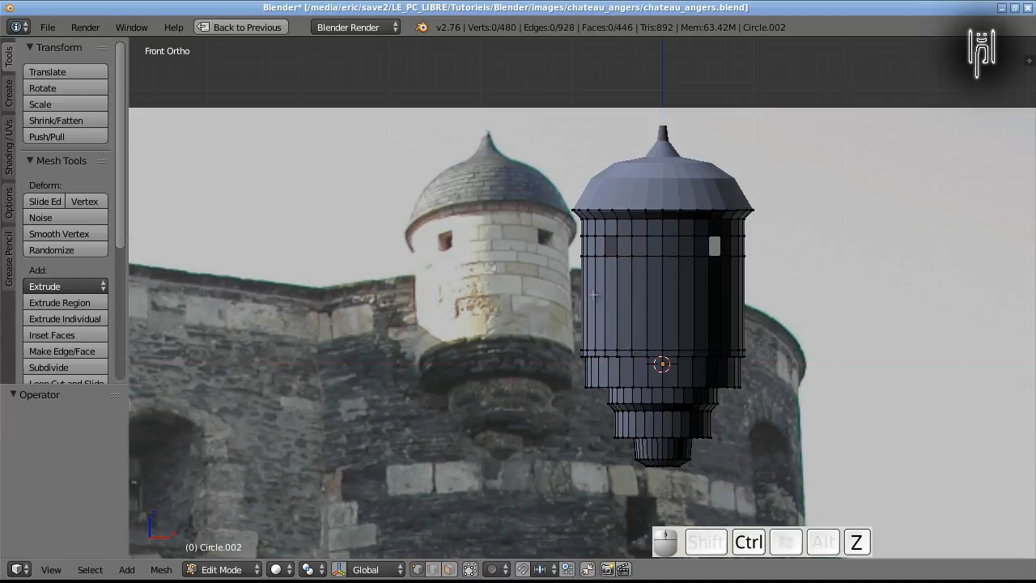
key(ctrl+z)
key(ctrl+z)
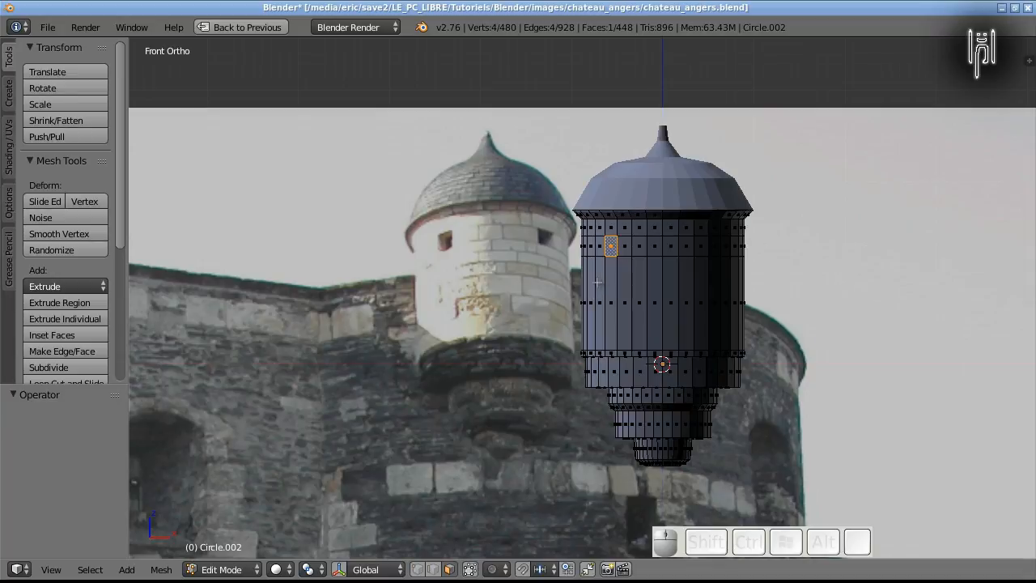
Extrude the left and right window faces of the turret body inward by 0.1 along their normals
key(e)
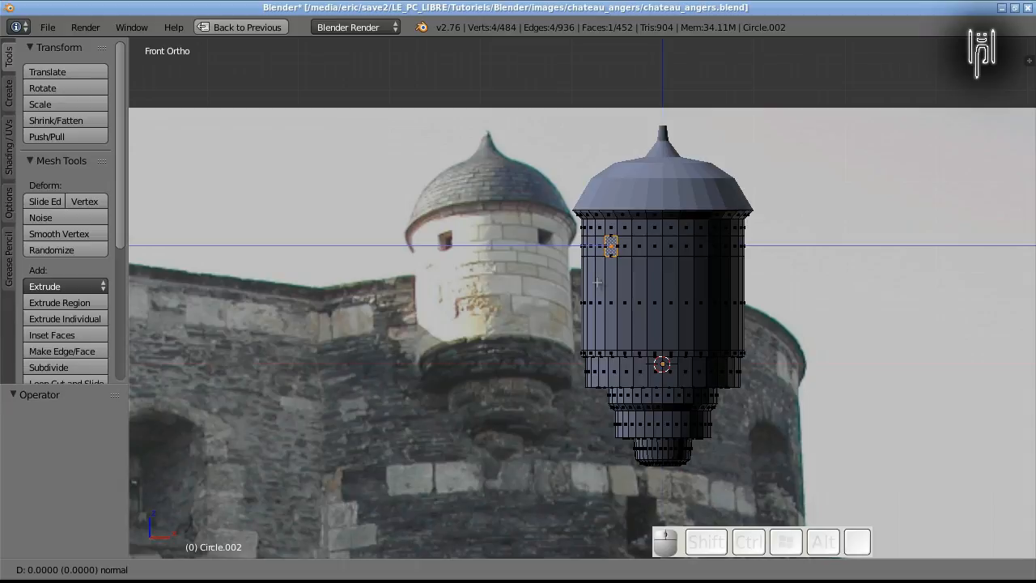
key(ctrl)
key(shift)
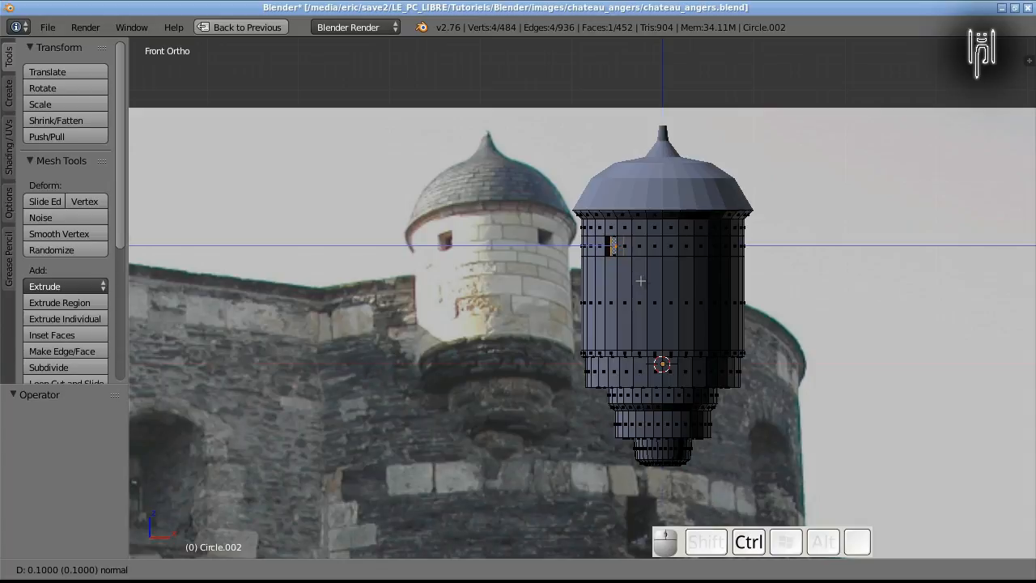
ctrl+click(641, 280)
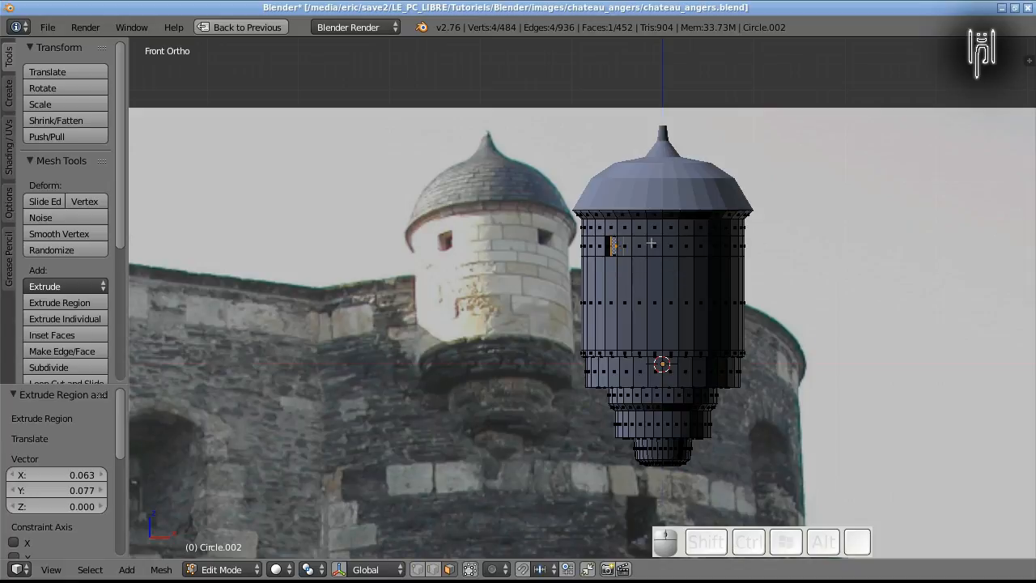
right_click(714, 246)
key(e)
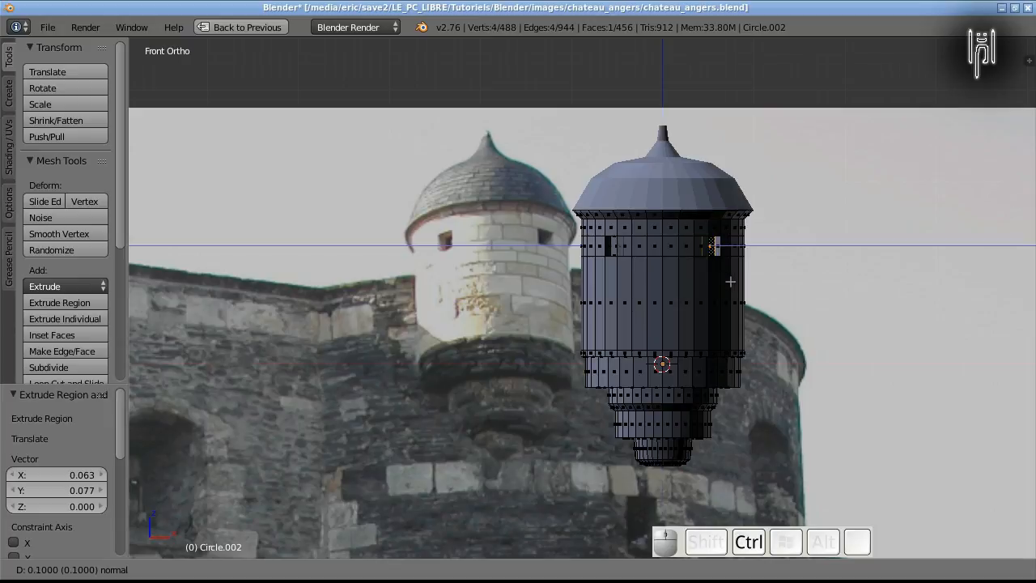
click(730, 281)
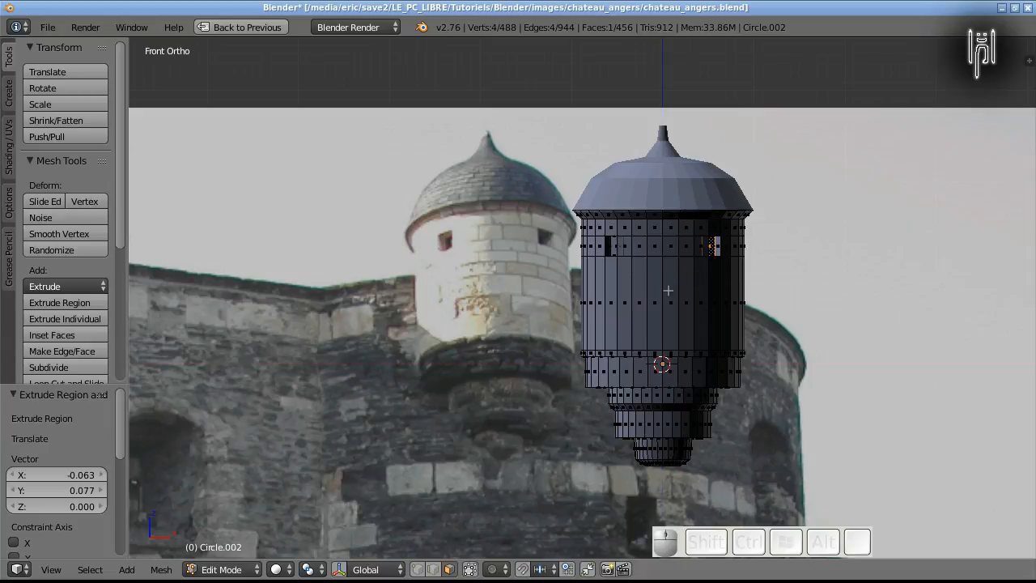
Delete the two recessed window faces with Only Faces to open the windows, and return to Object Mode
middle_drag(693, 313, 642, 321)
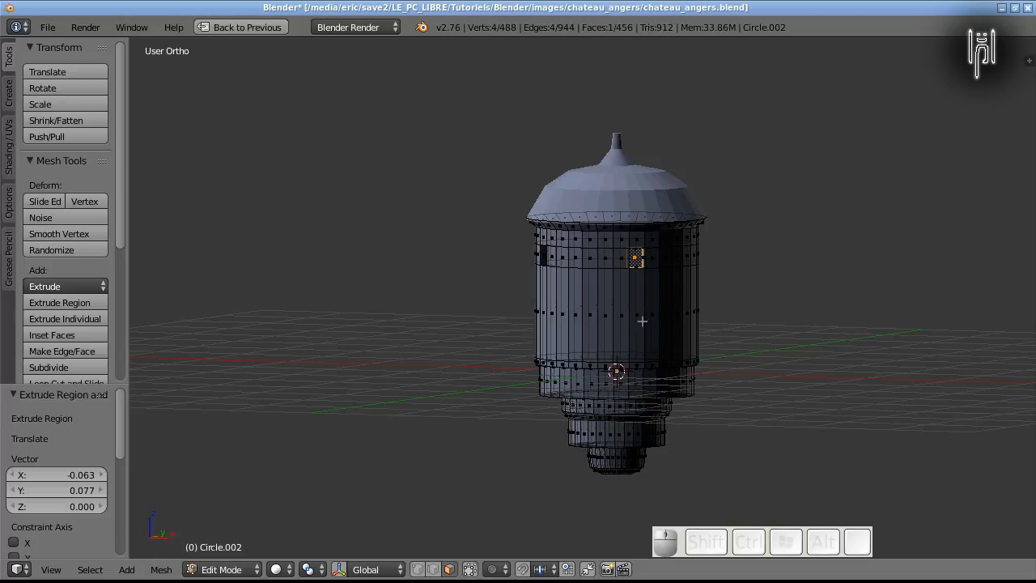
key(x)
click(642, 324)
middle_drag(483, 324, 534, 332)
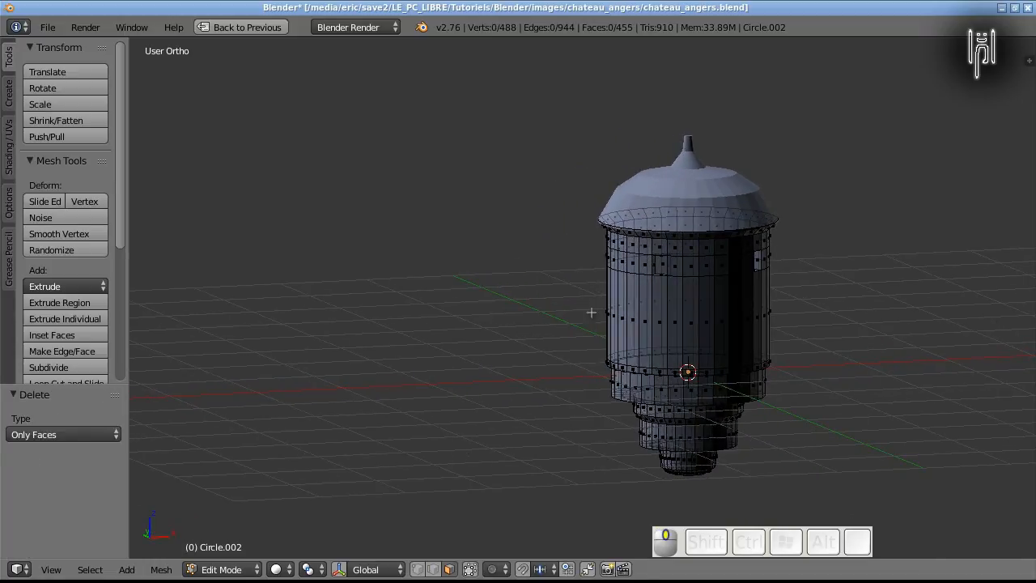
right_click(661, 266)
key(x)
click(629, 319)
key(Tab)
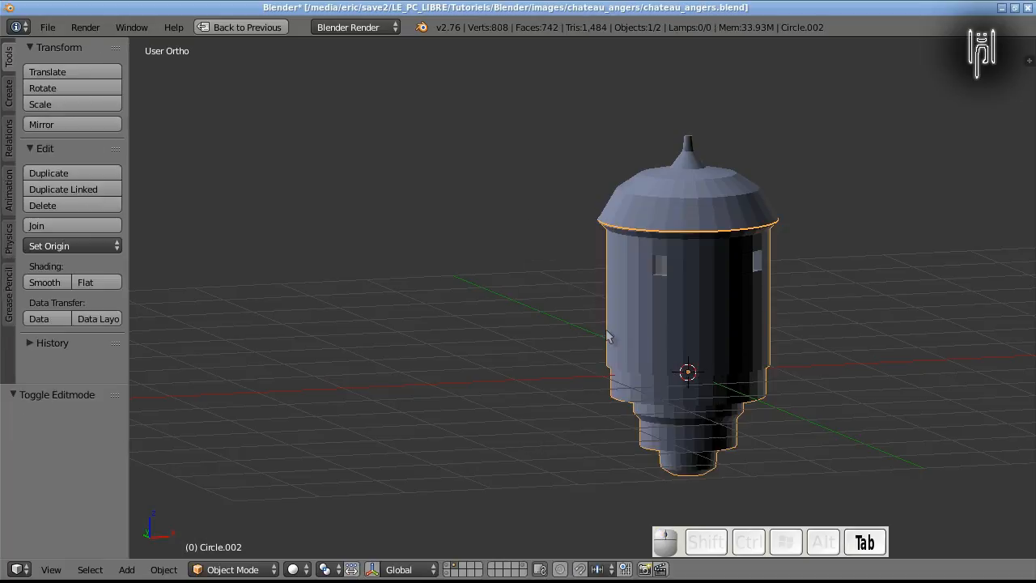
Parent the roof to the turret body using the Object option
middle_drag(609, 336, 541, 349)
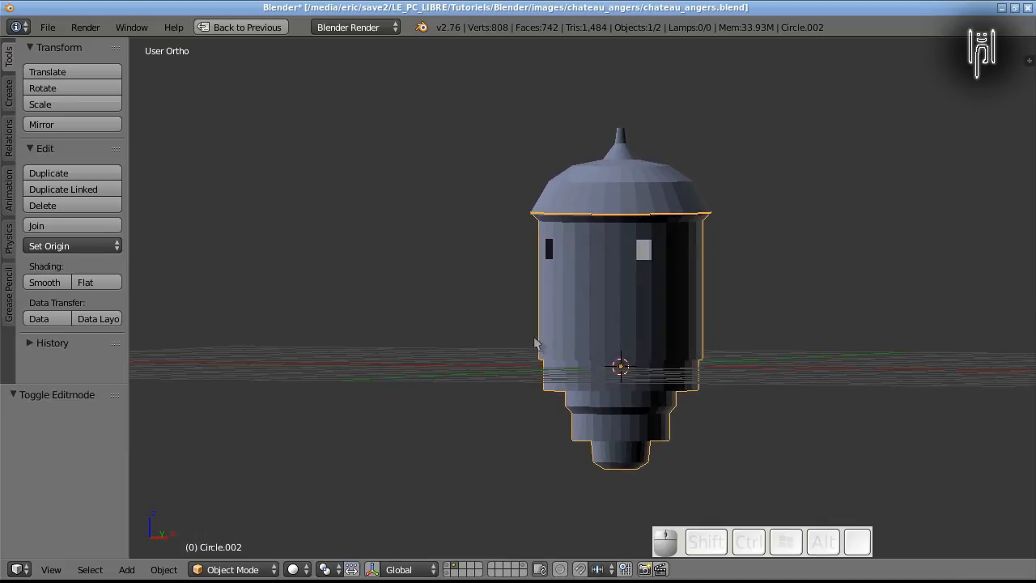
right_click(602, 329)
right_click(625, 191)
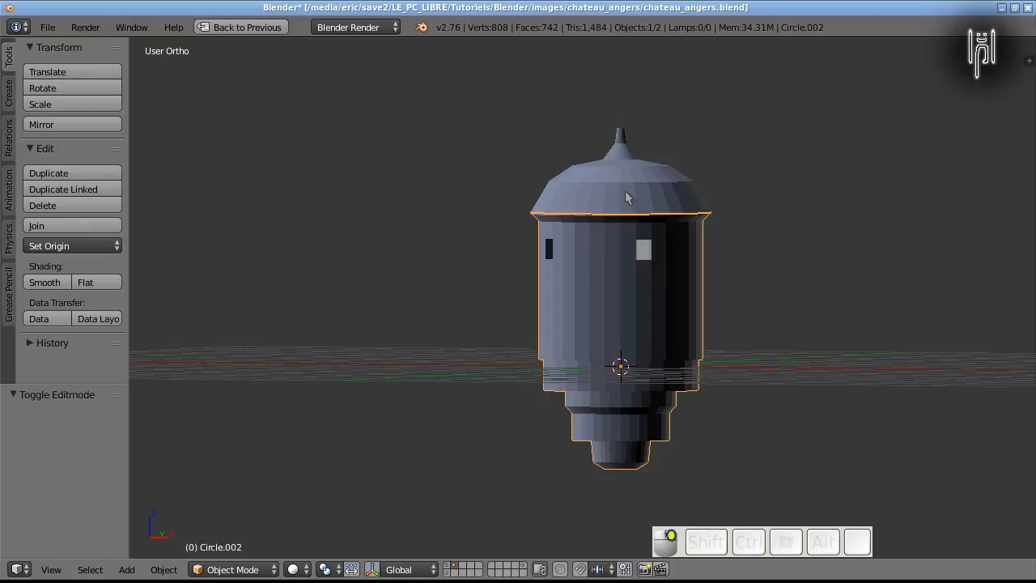
shift+right_click(594, 312)
key(ctrl+p)
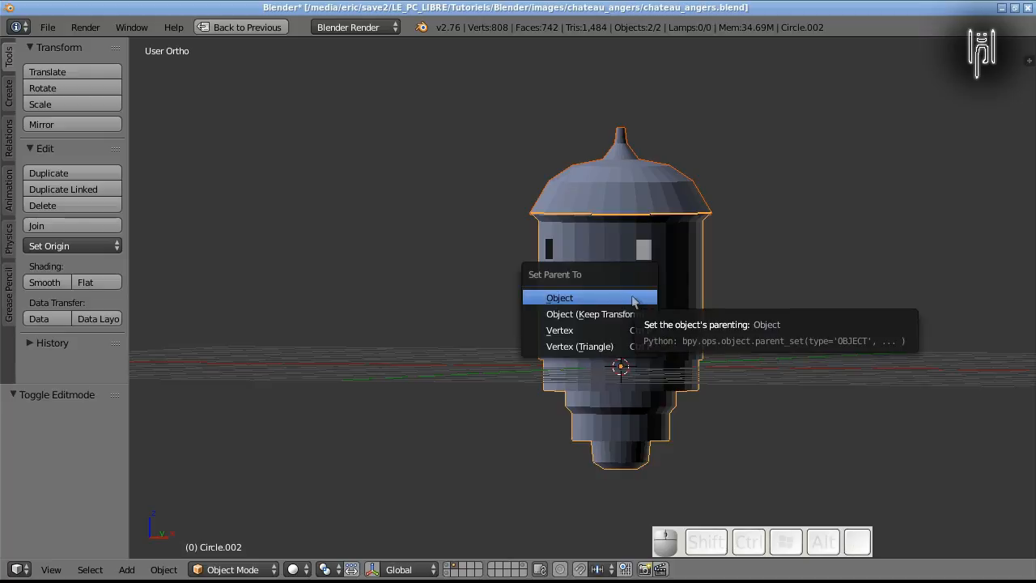
click(633, 300)
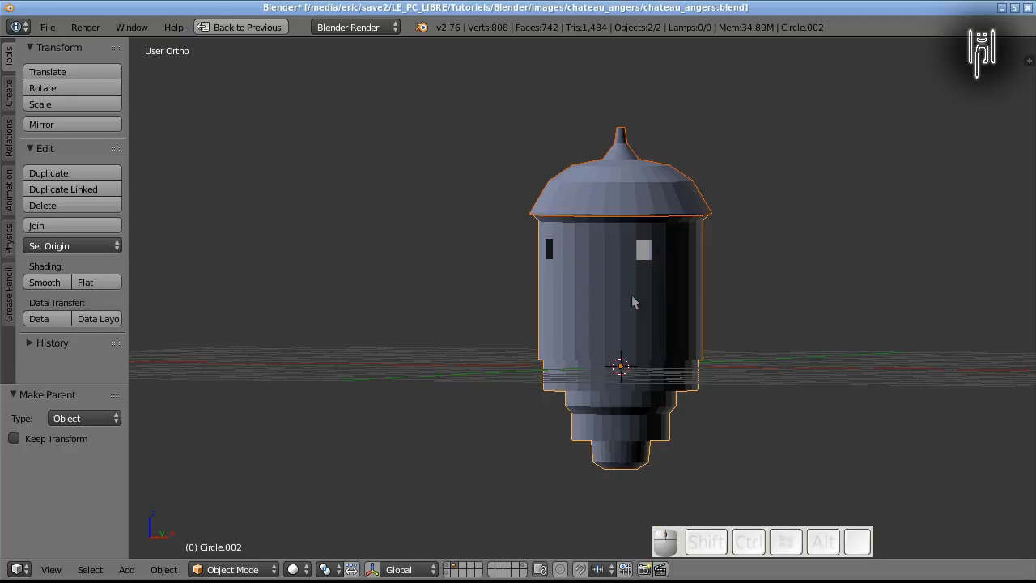
Test the parenting by moving the body and the roof in turn, cancelling each move
right_click(628, 304)
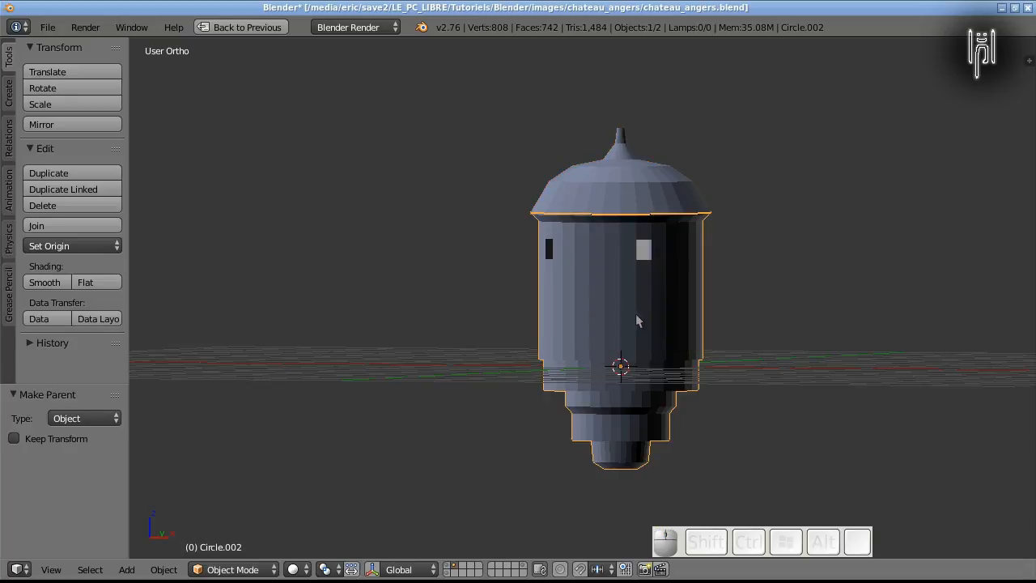
key(g)
key(Escape)
right_click(611, 331)
key(g)
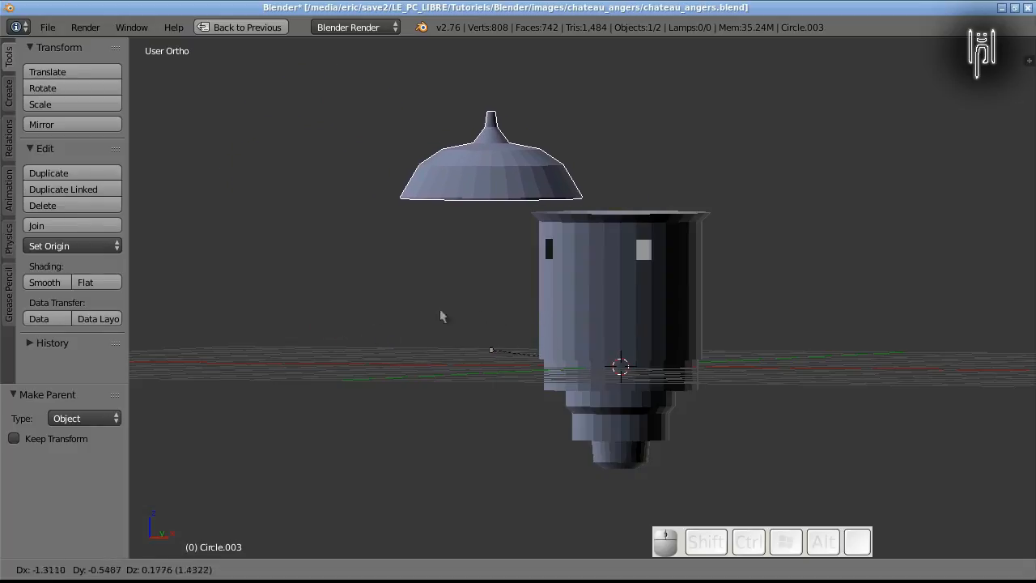
right_click(416, 306)
right_click(558, 336)
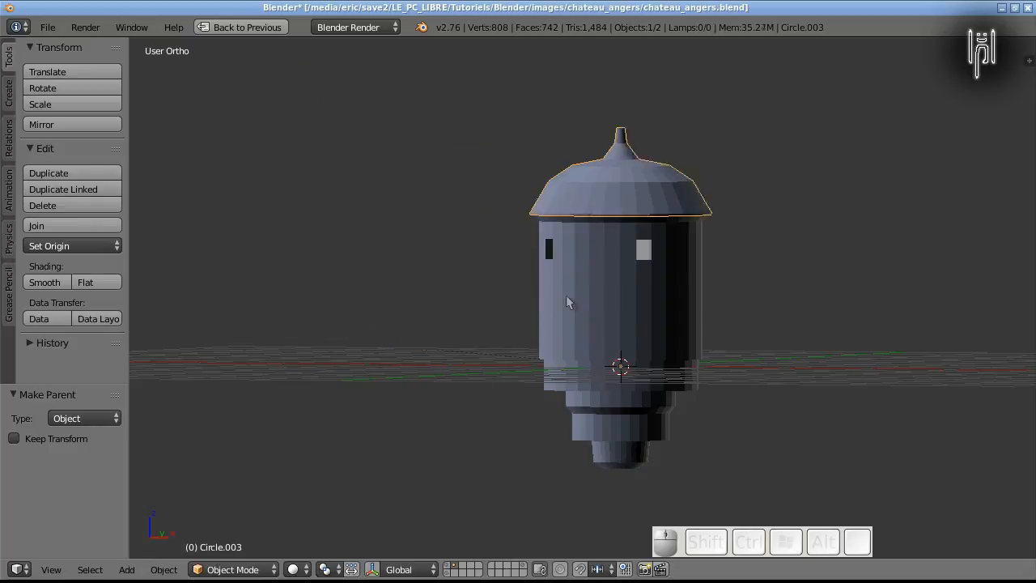
key(g)
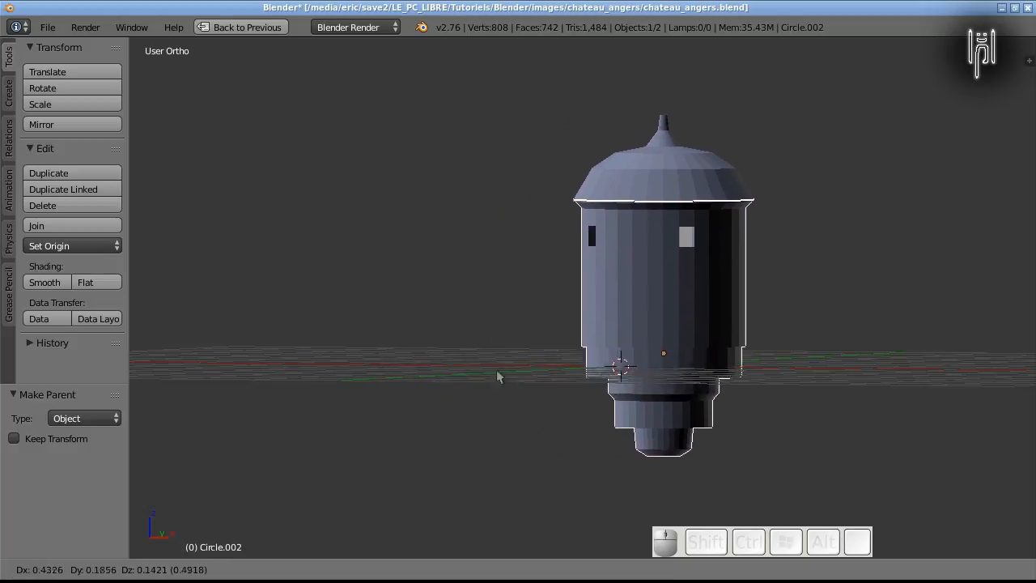
key(Escape)
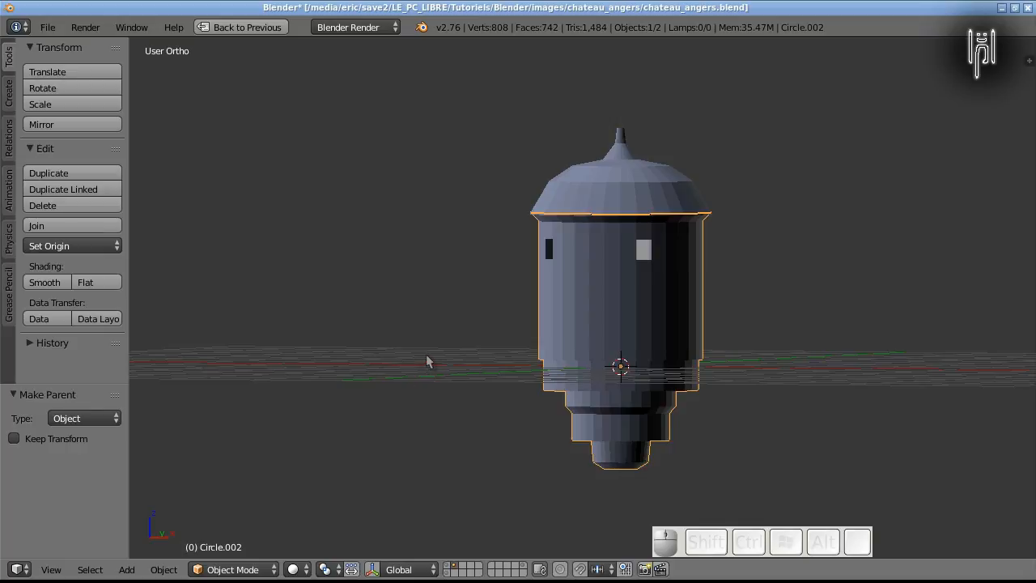
Return to the front view, restore the multi-view layout, and hide the front viewport's tool shelf
key(KP_1)
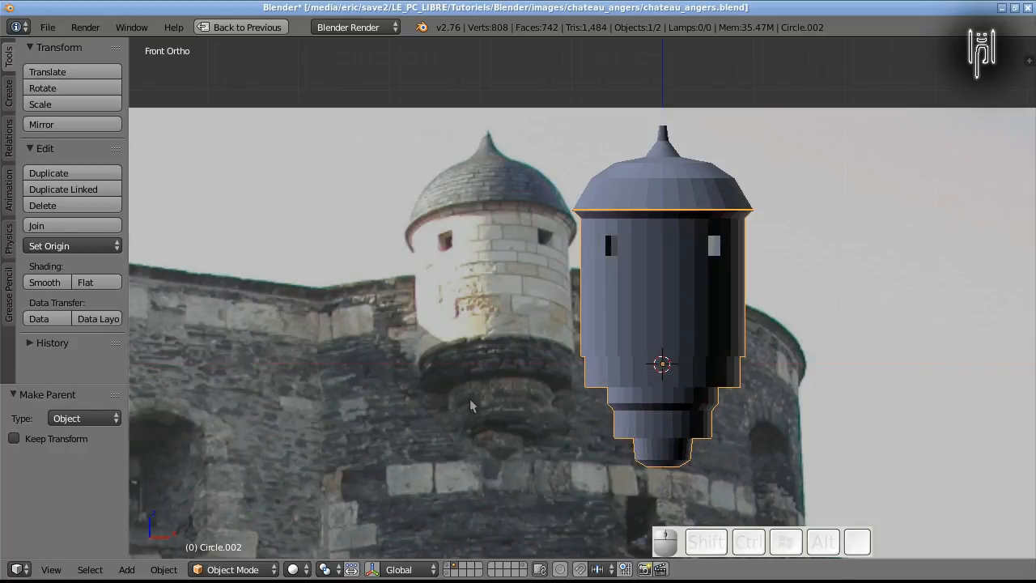
key(ctrl+alt+Down)
key(ctrl+Down)
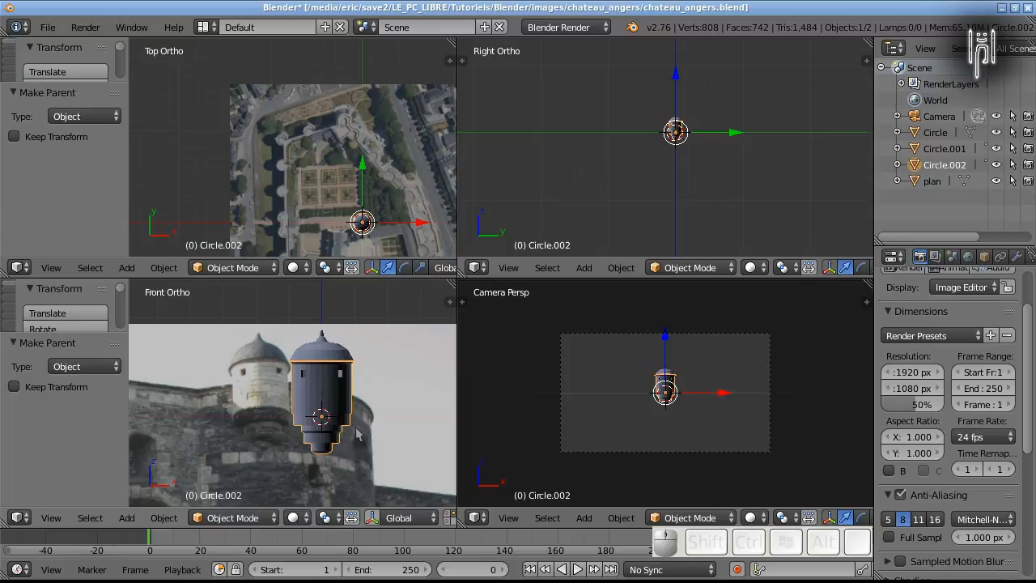
key(n)
key(n)
key(t)
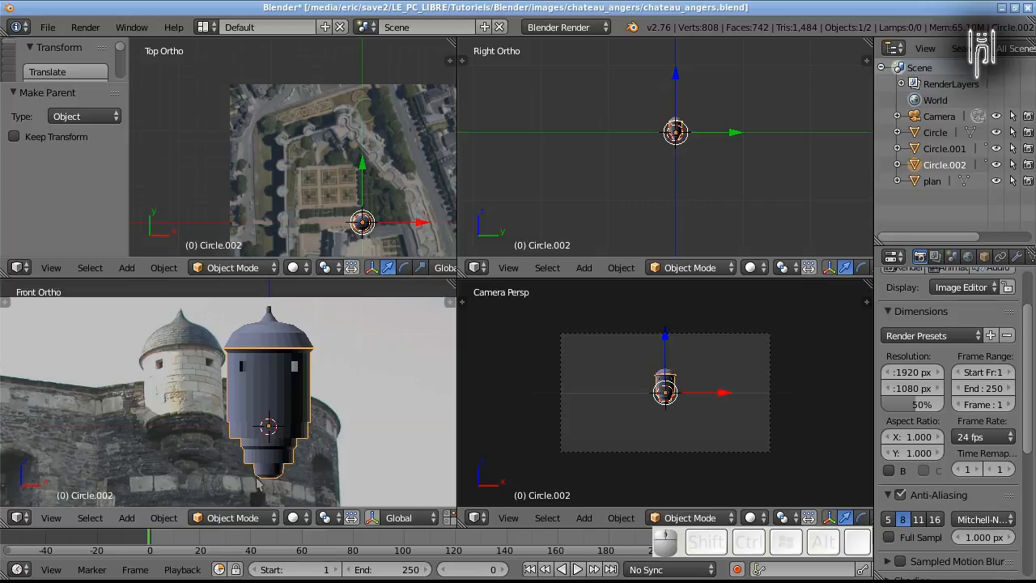
Select the roof along with the body, move both to the first layer, and display that layer
key(Tab)
key(Tab)
scroll(306, 524, down, 5)
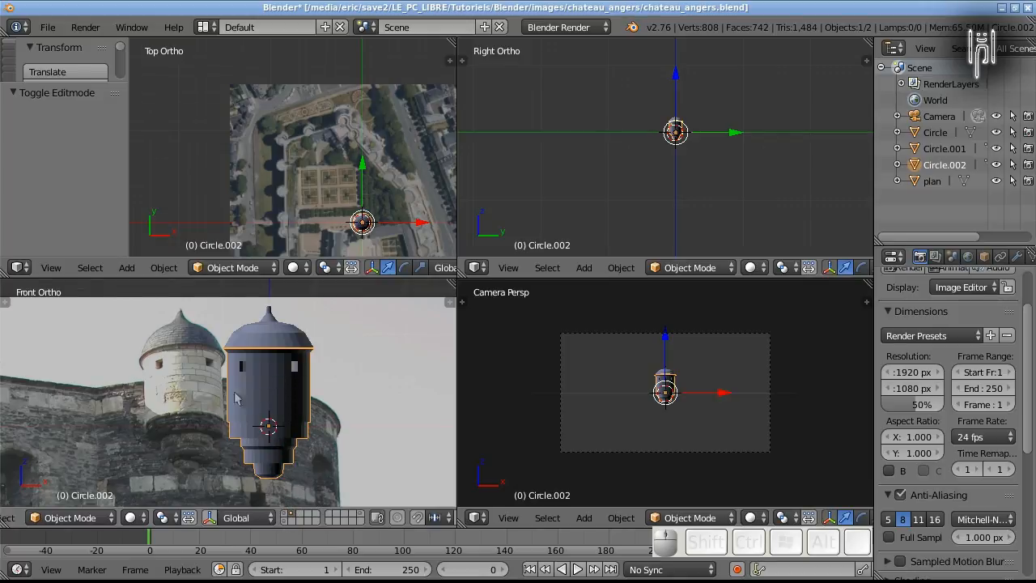
key(shift+d)
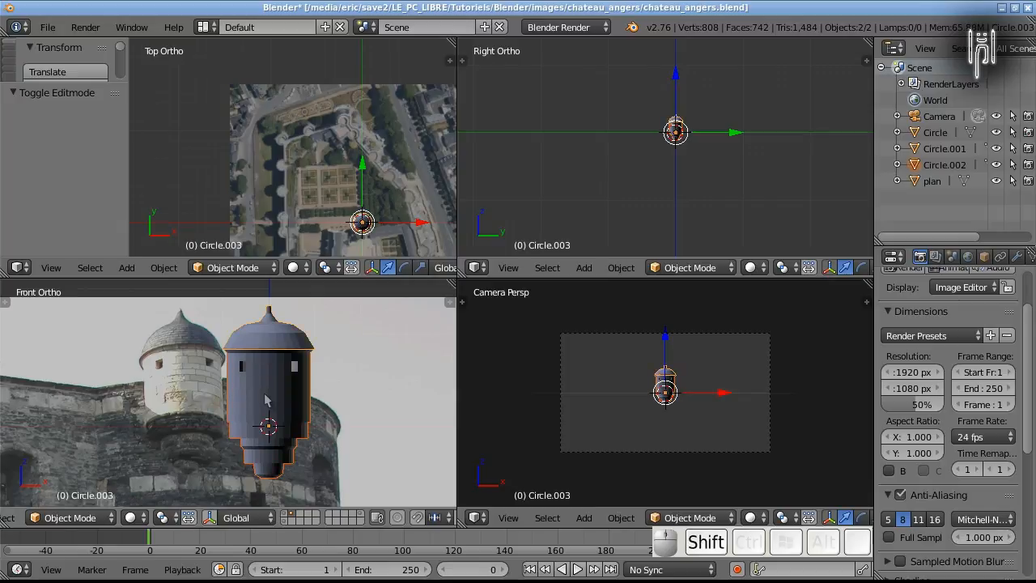
key(m)
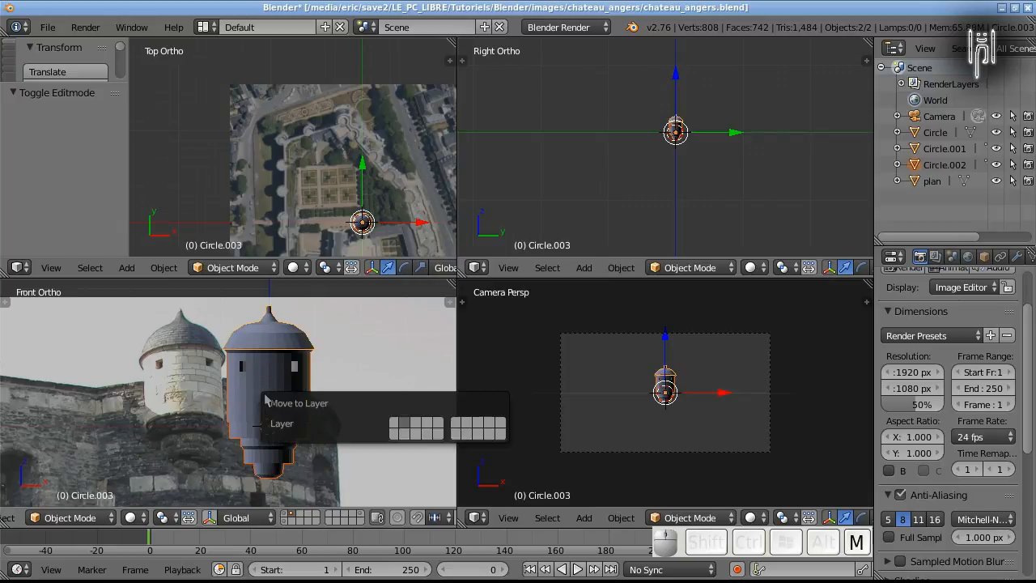
click(401, 434)
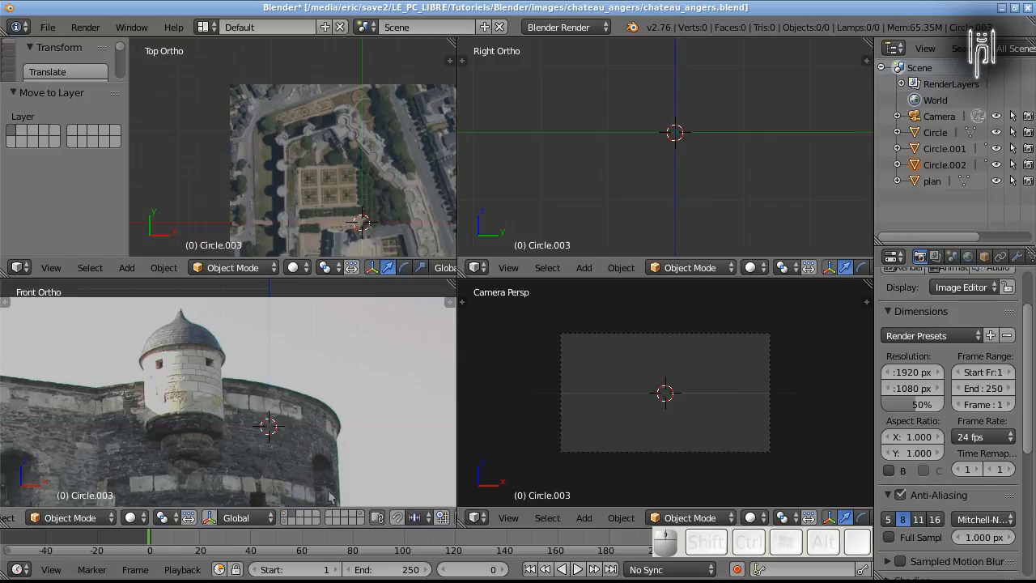
click(286, 515)
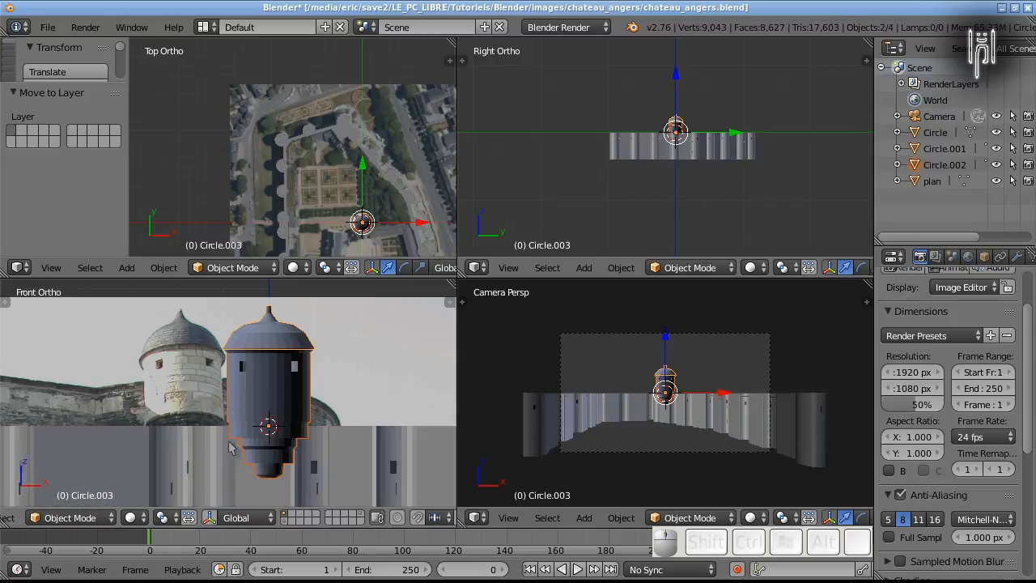
Maximise the front viewport and examine the turret's size and position against the castle walls from the front, right and left
key(ctrl+Down)
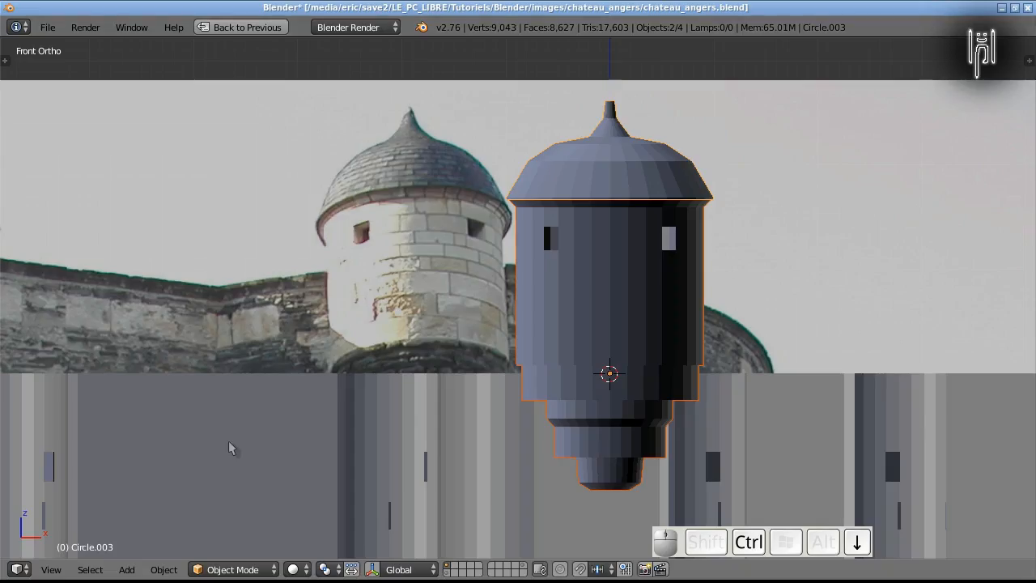
scroll(375, 420, down, 4)
middle_drag(439, 433, 958, 481)
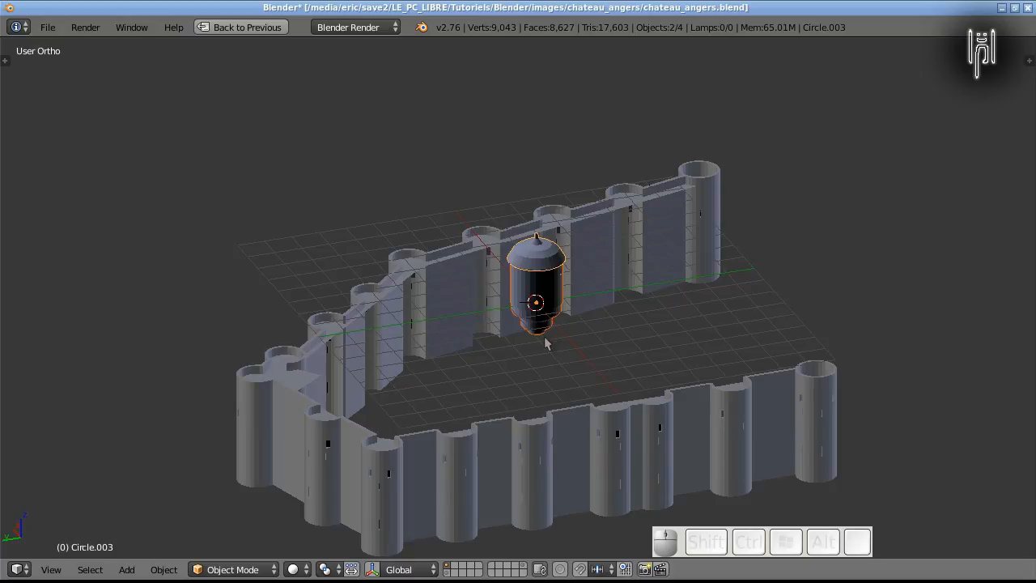
key(KP_1)
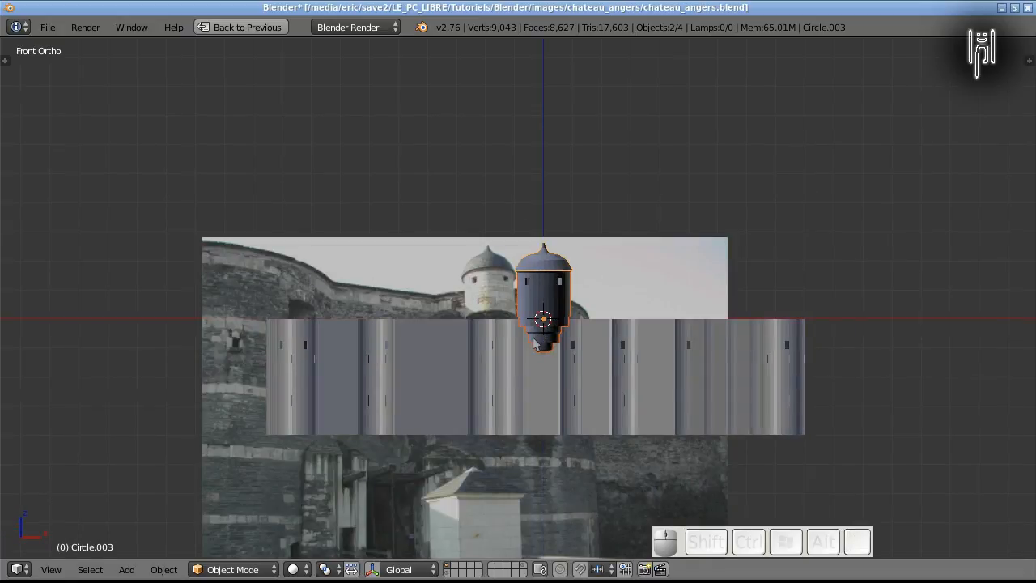
key(KP_3)
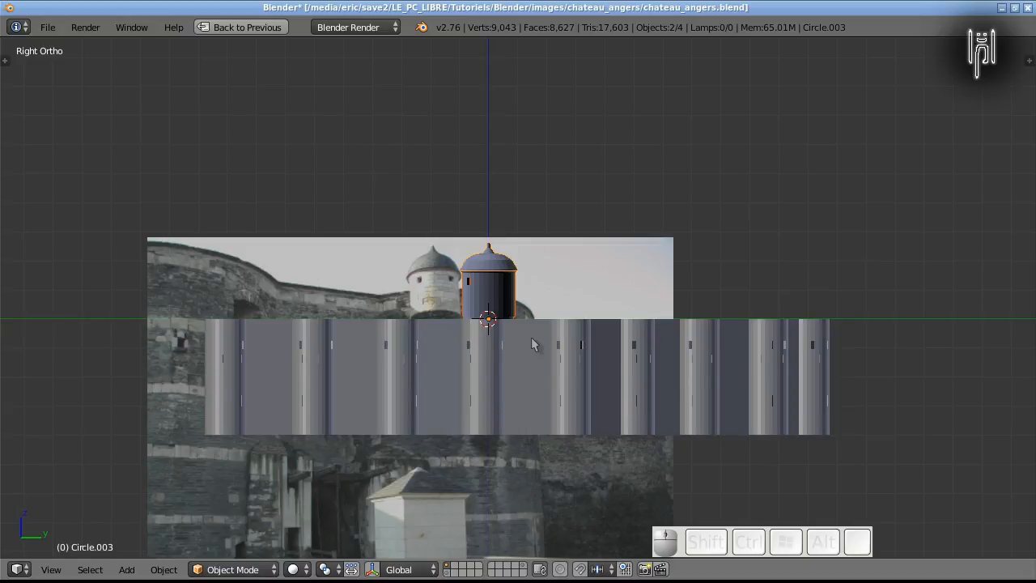
key(shift+KP_3)
key(shift+KP_3)
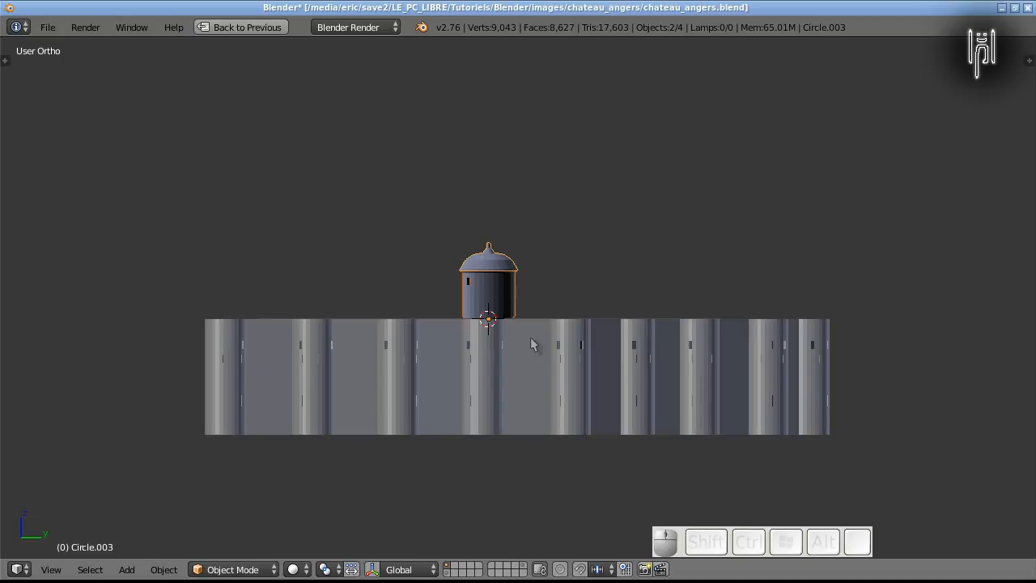
key(KP_1)
key(KP_3)
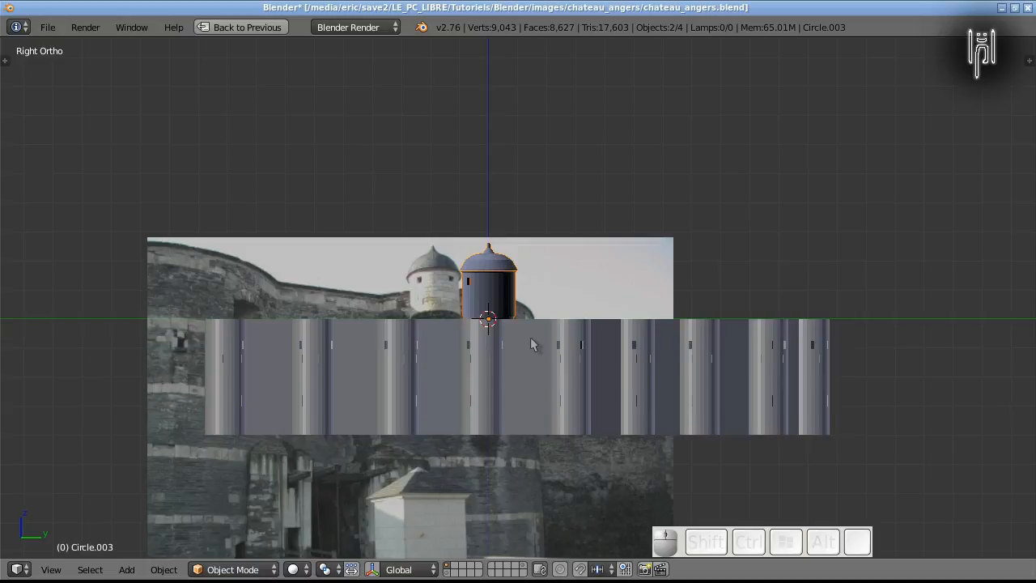
key(ctrl+KP_3)
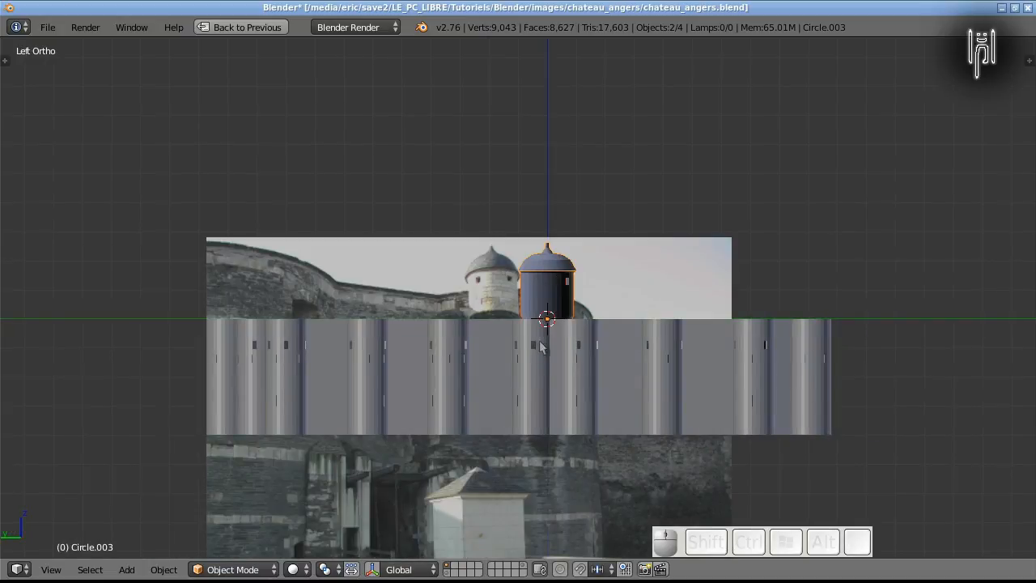
middle_drag(548, 392, 566, 452)
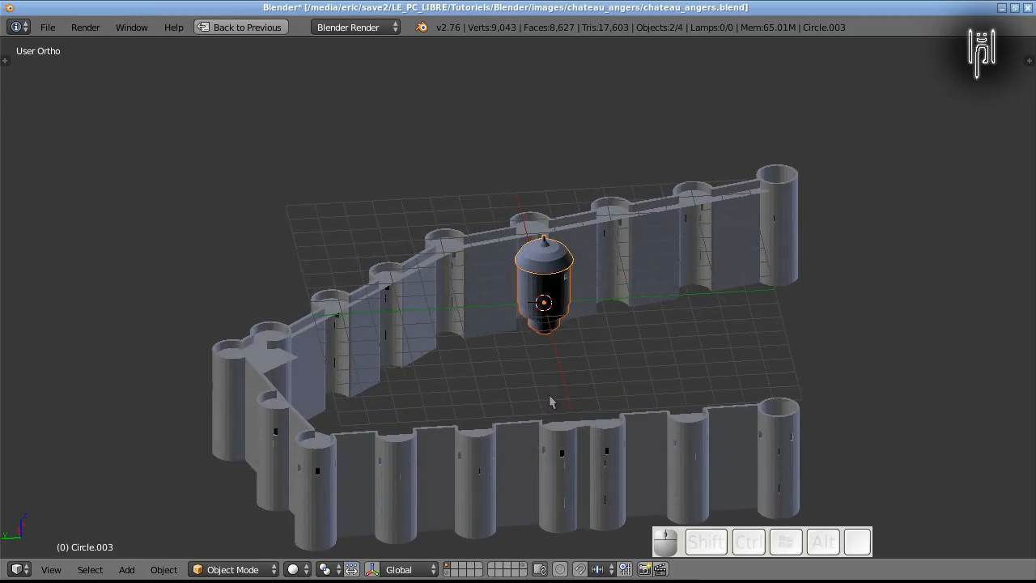
key(ctrl+KP_3)
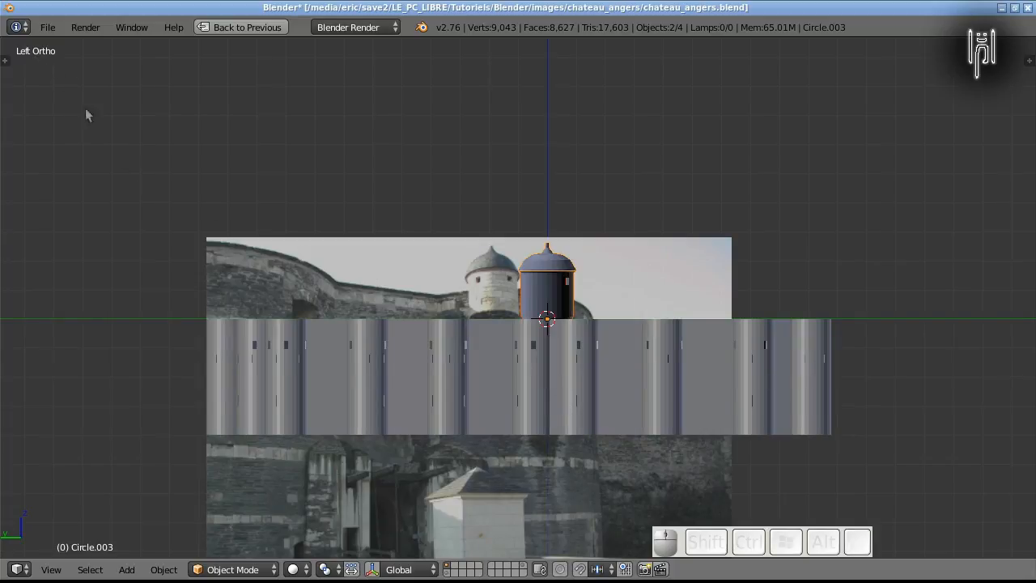
scroll(547, 344, up, 4)
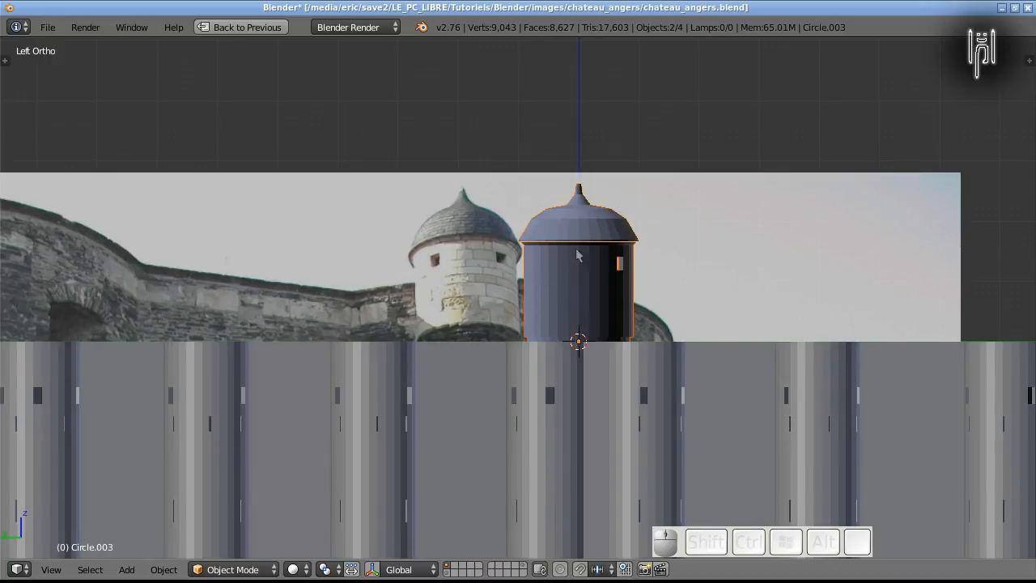
Select only the turret body and scale it down, with its parented roof, to suit the castle towers
right_click(606, 298)
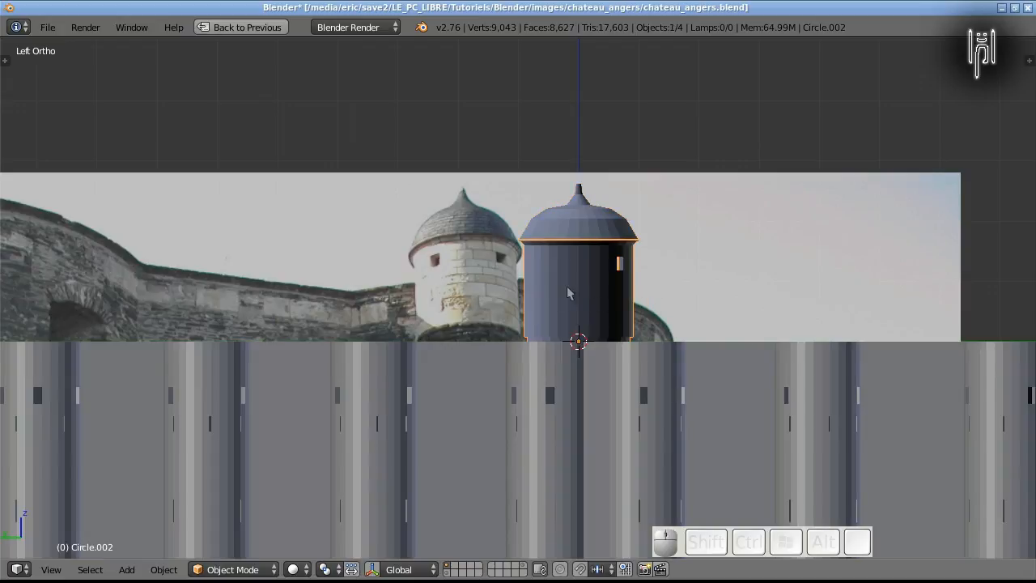
key(s)
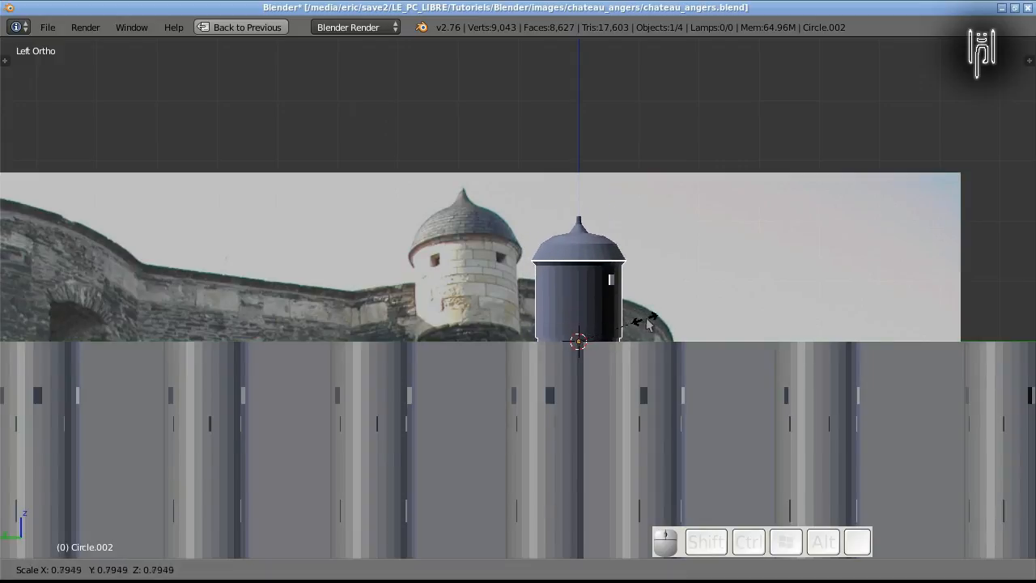
click(600, 324)
Move the turret along the X axis from the scene centre out towards the near castle wall
middle_drag(470, 344, 498, 359)
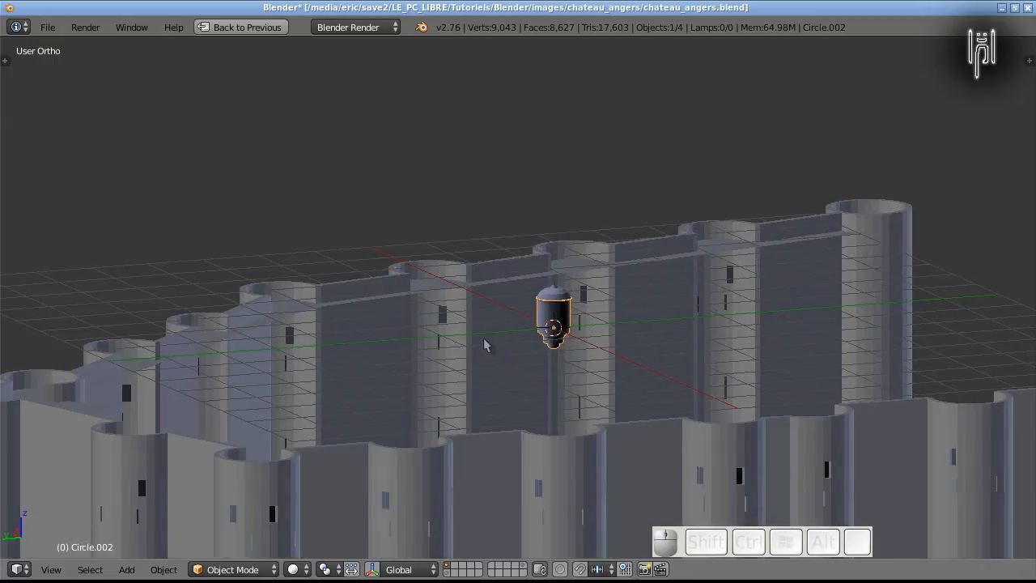
key(g)
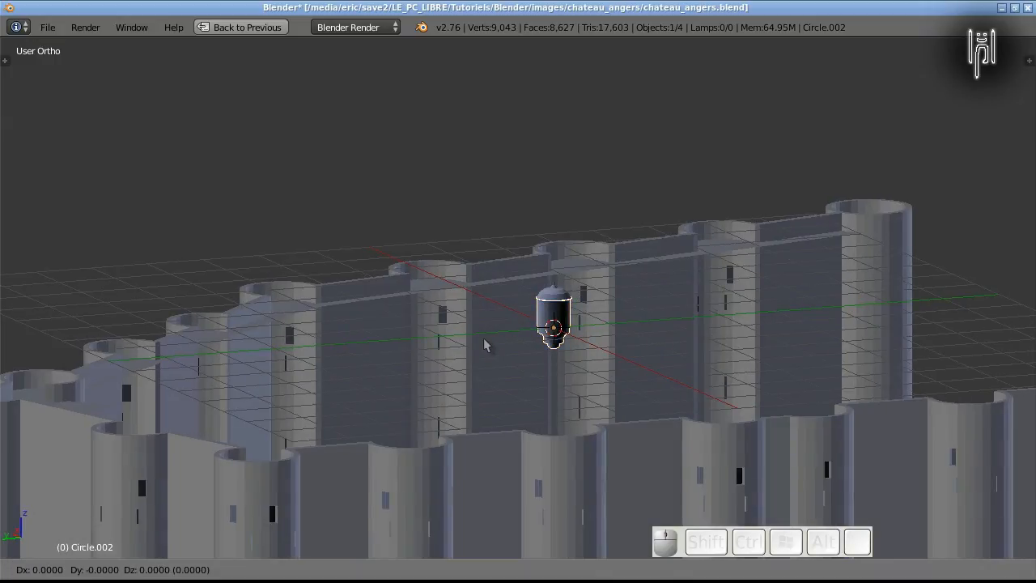
key(x)
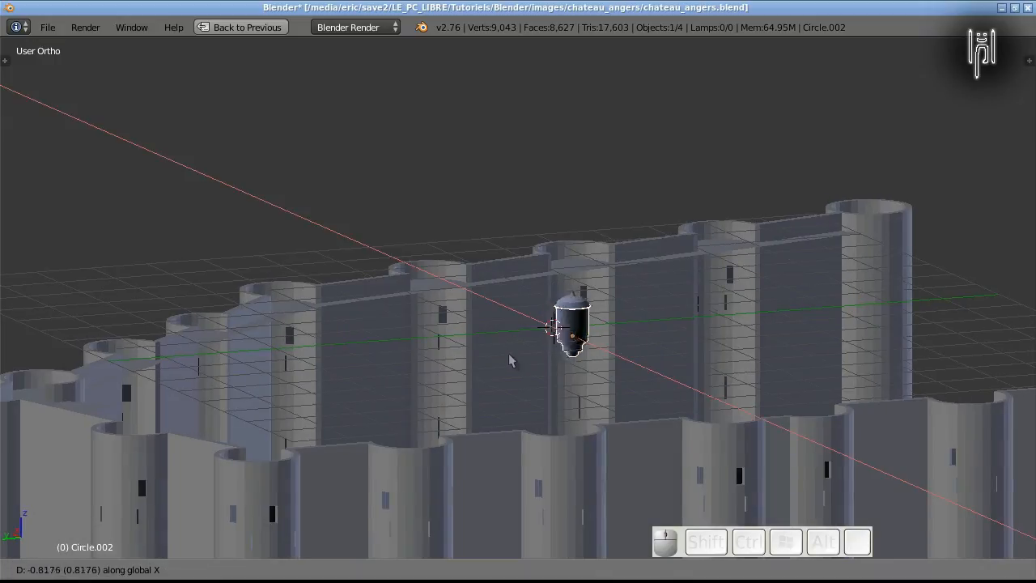
click(745, 453)
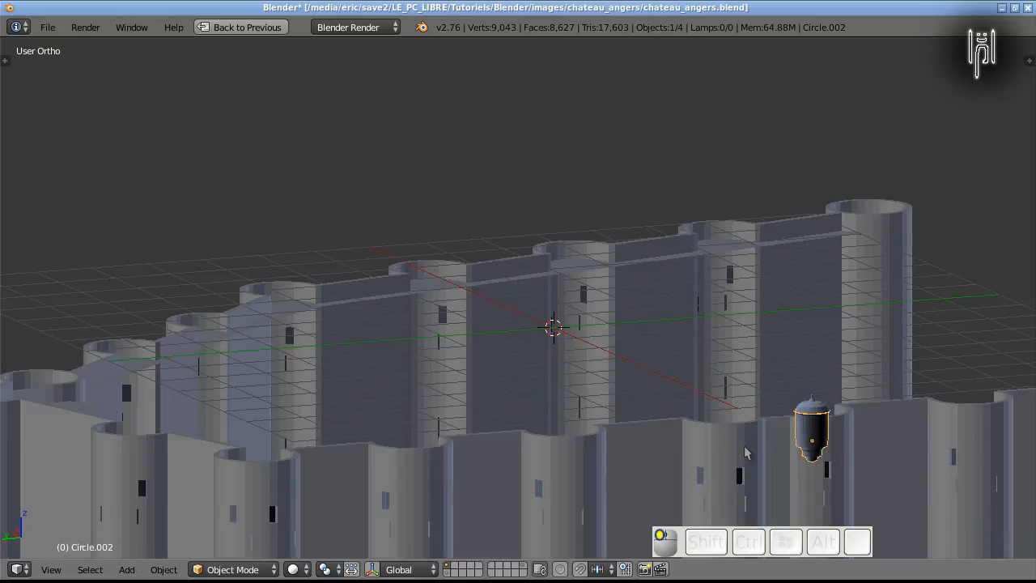
Move the turret along the Y axis, parallel to the near wall and towards its open end tower
shift+middle_drag(723, 445, 531, 312)
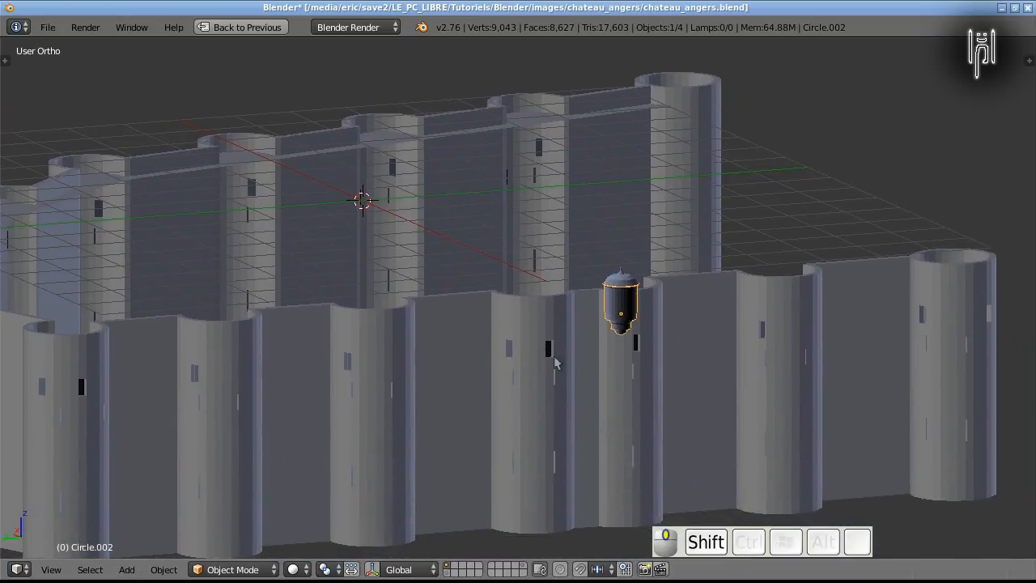
scroll(570, 379, up, 4)
middle_drag(571, 381, 633, 420)
scroll(395, 315, down, 3)
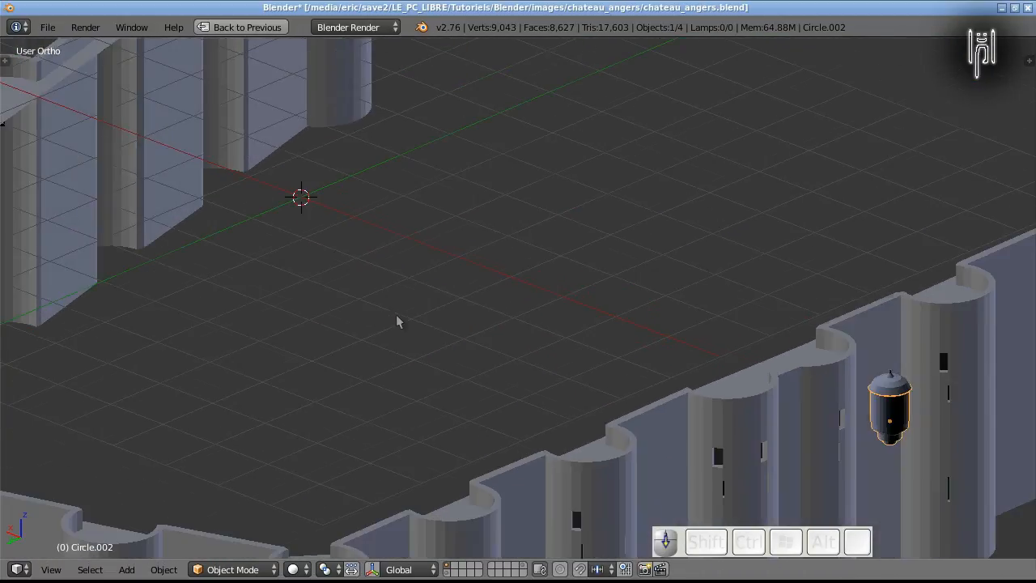
shift+middle_drag(398, 330, 58, 330)
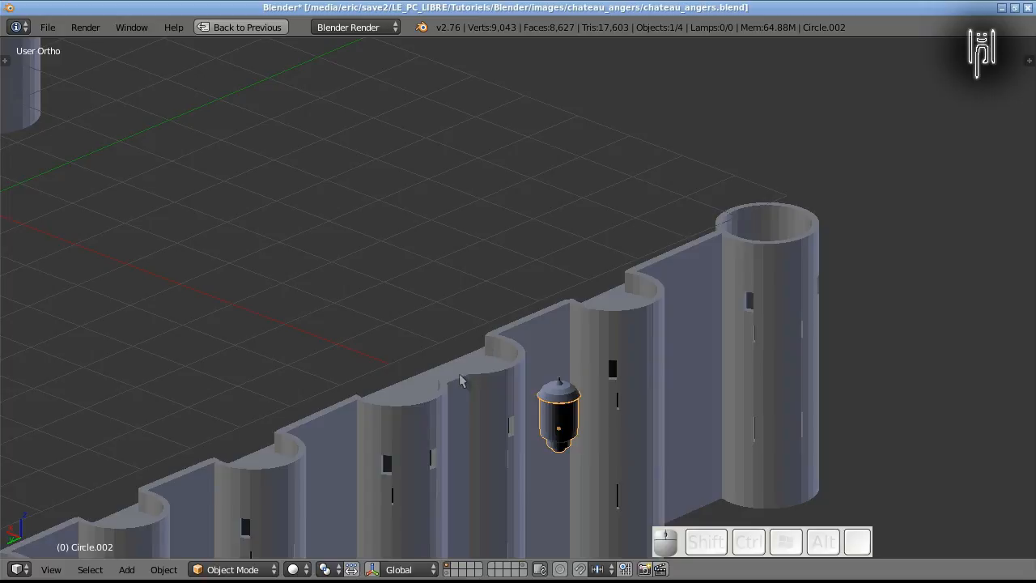
key(g)
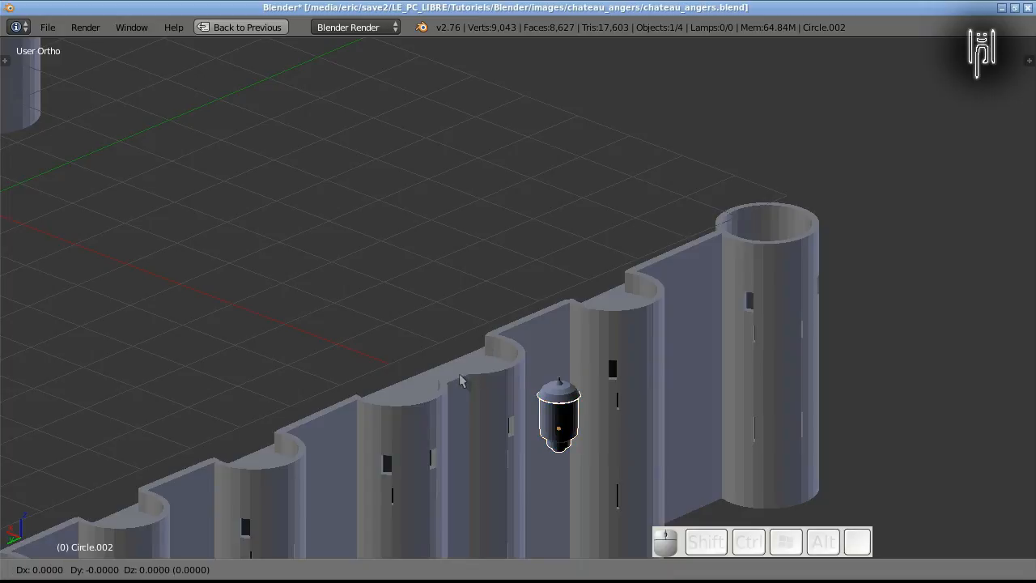
key(y)
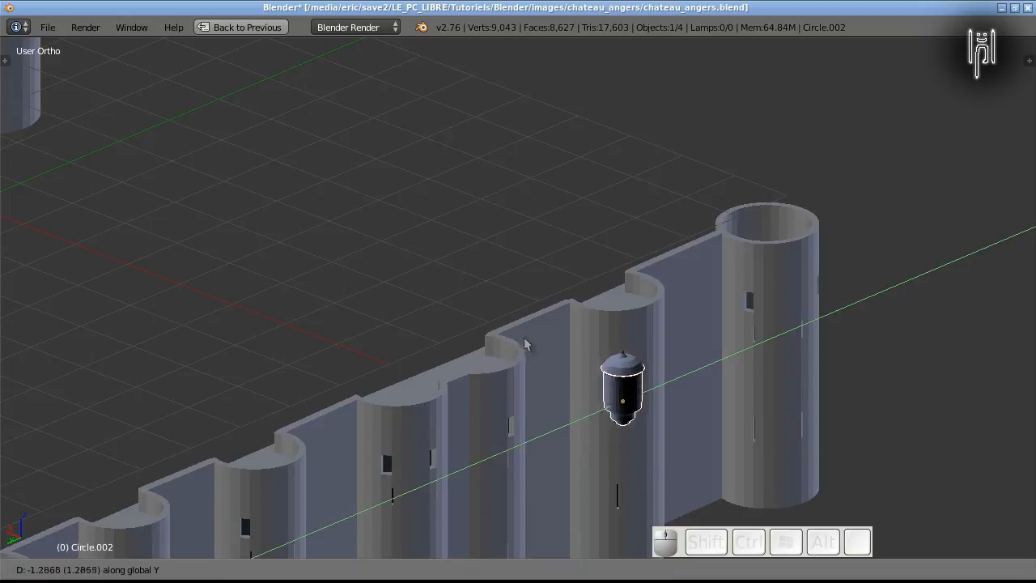
click(565, 315)
Adjust the turret's placement beside the wall with a move along X followed by one along Y
key(g)
key(x)
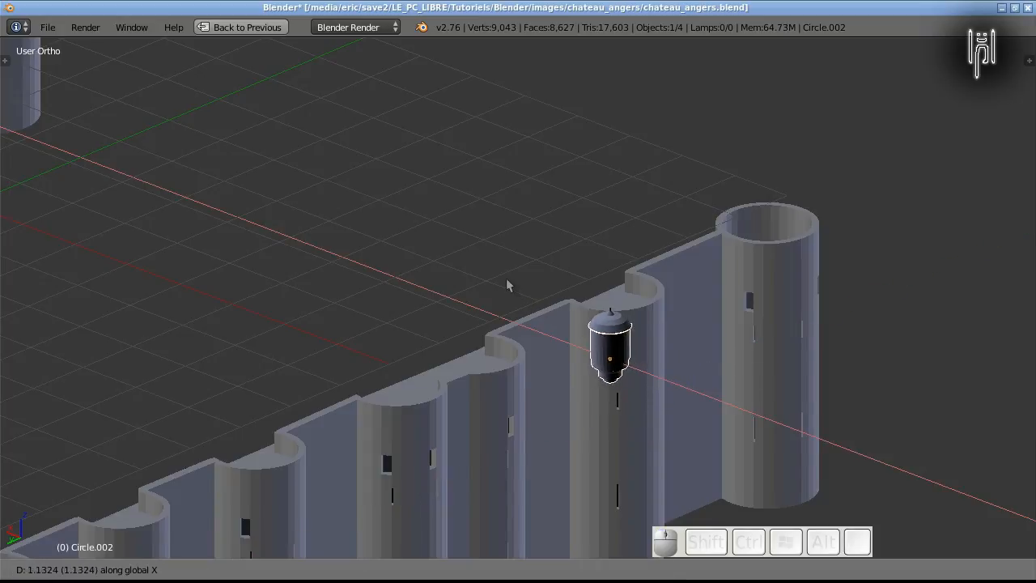
click(503, 284)
key(g)
key(y)
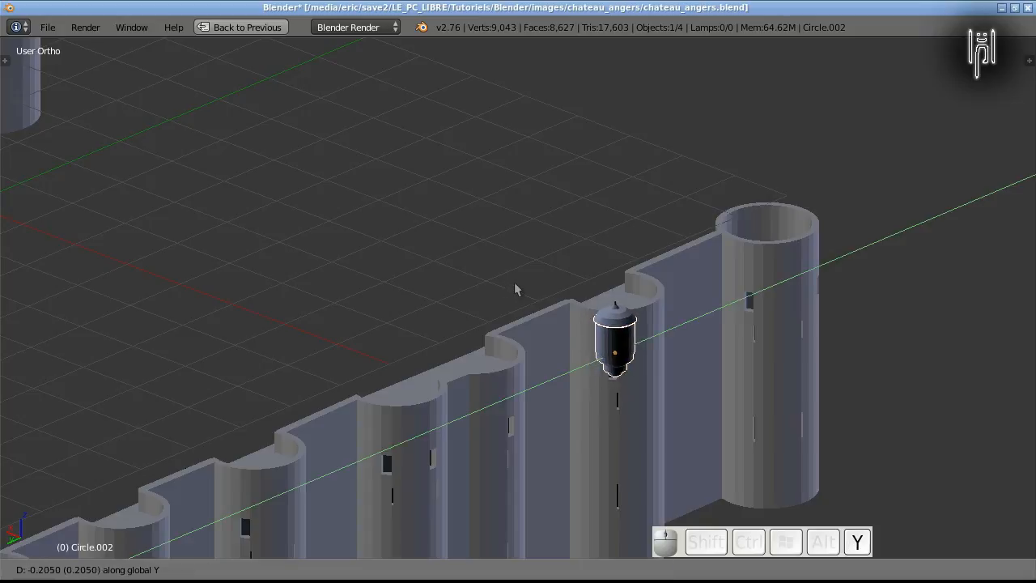
click(509, 316)
In top view, move the turret about 1.6 along Y and 0.72 along X onto the outer edge of the nearest paired tower
middle_drag(509, 316, 603, 422)
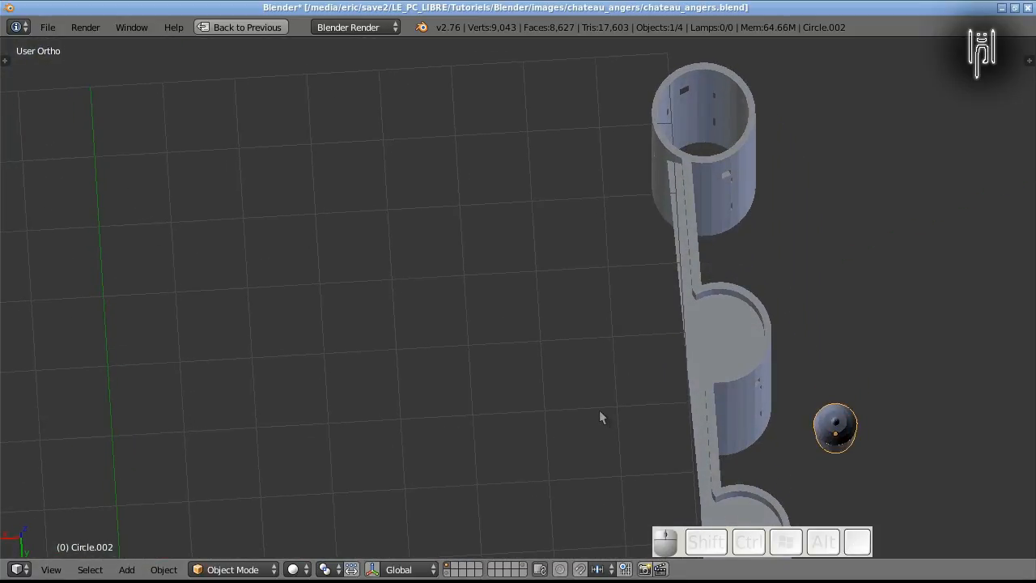
key(KP_7)
scroll(592, 394, down, 4)
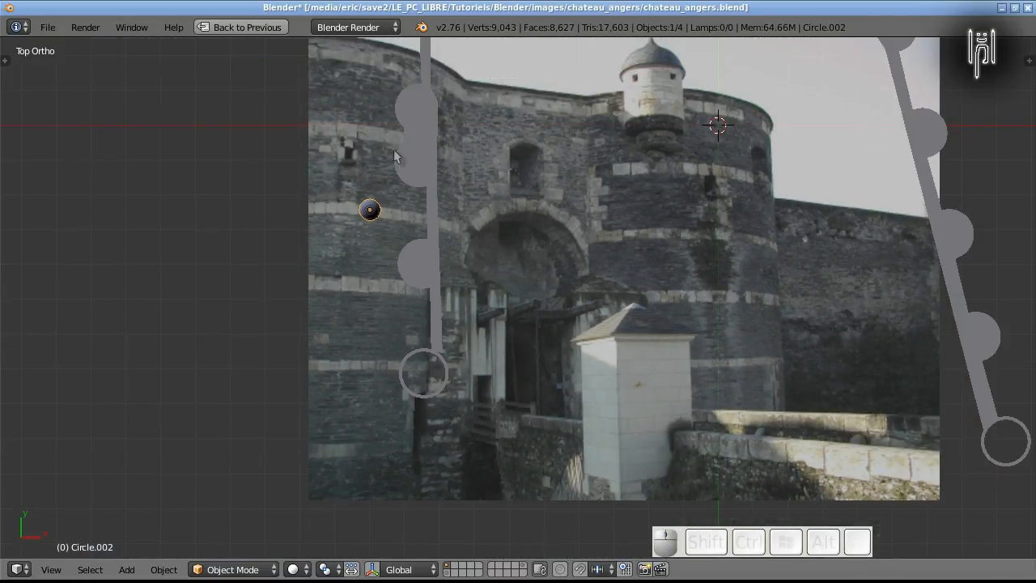
key(g)
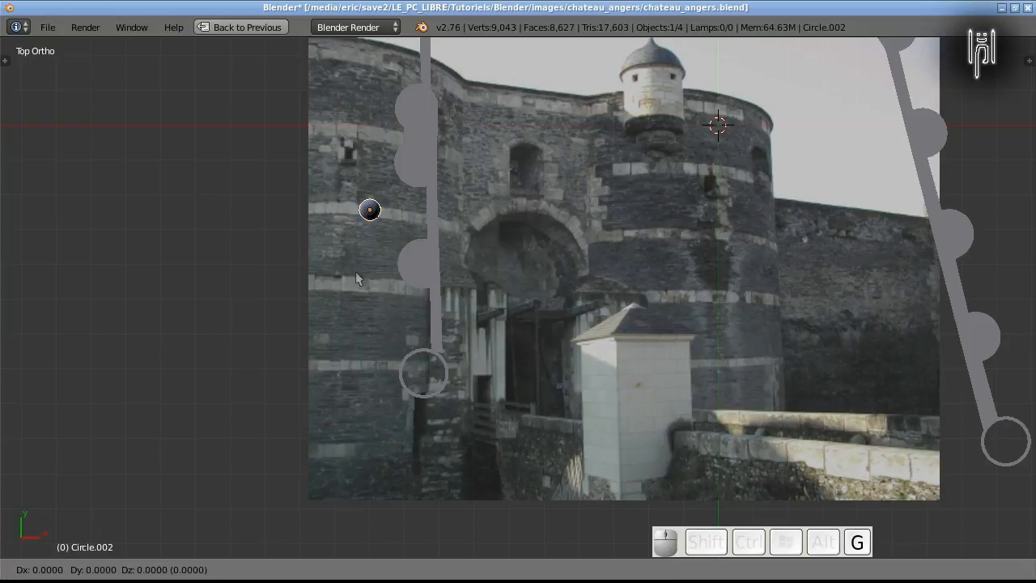
key(y)
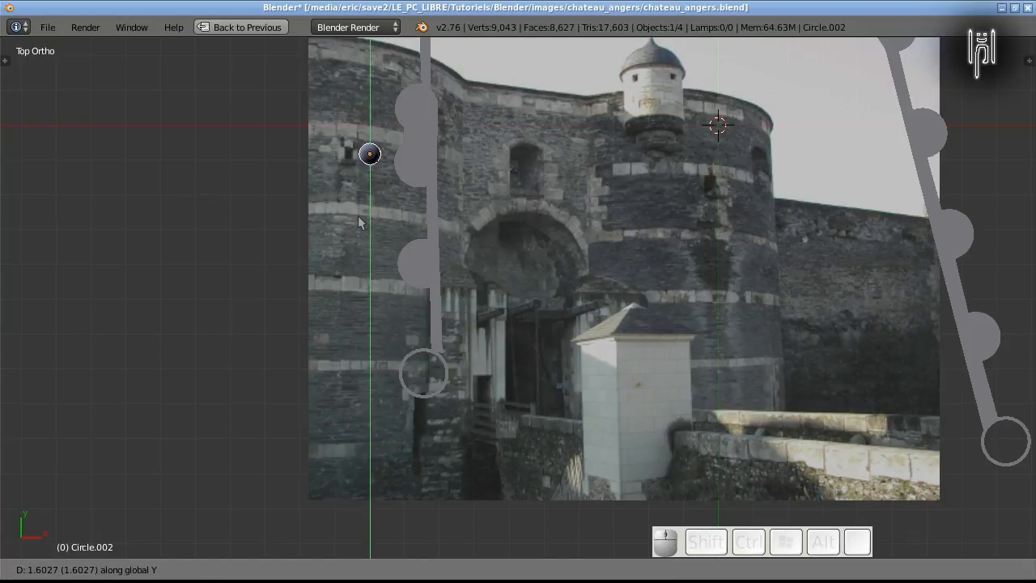
click(360, 223)
key(g)
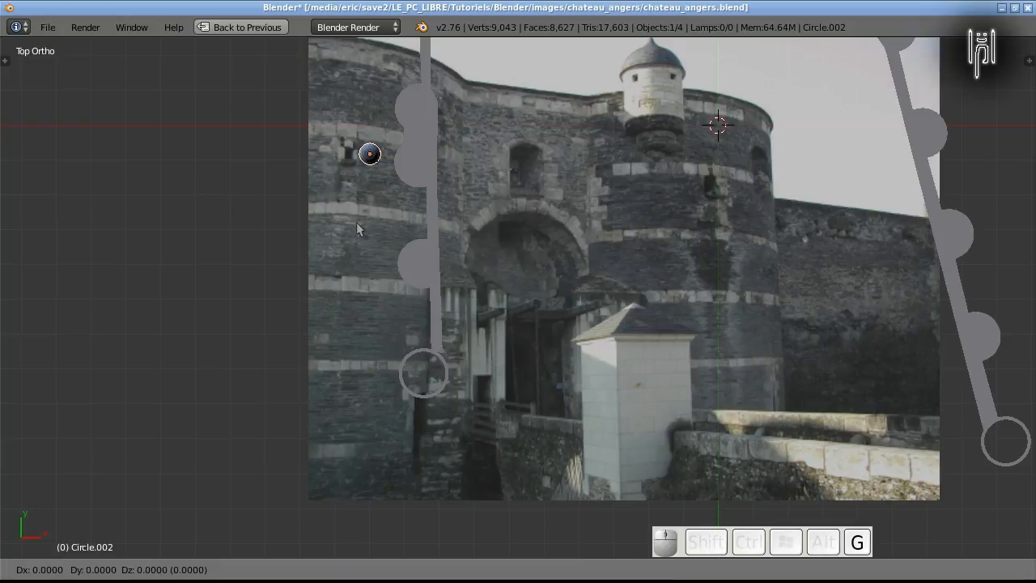
key(x)
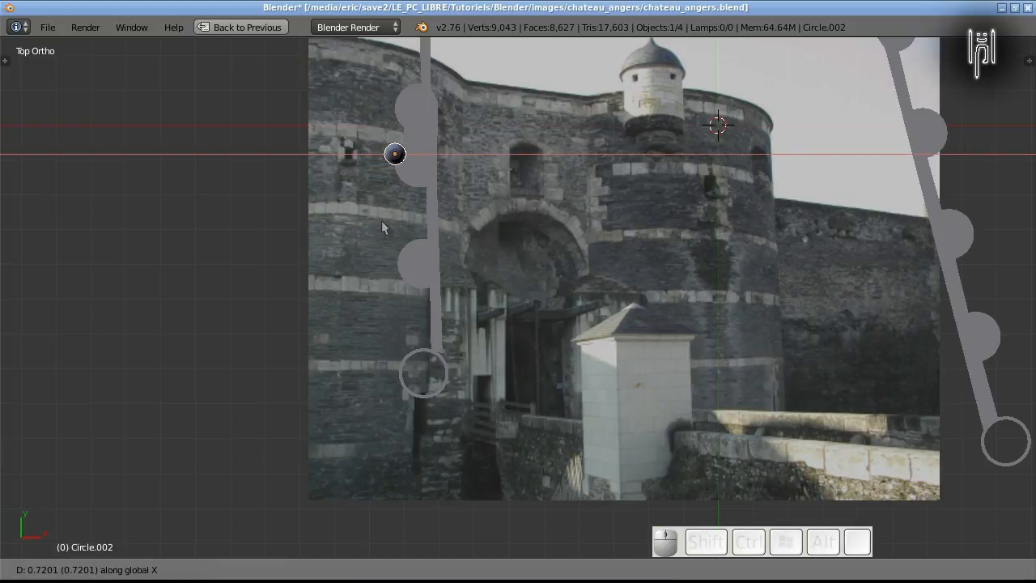
click(383, 227)
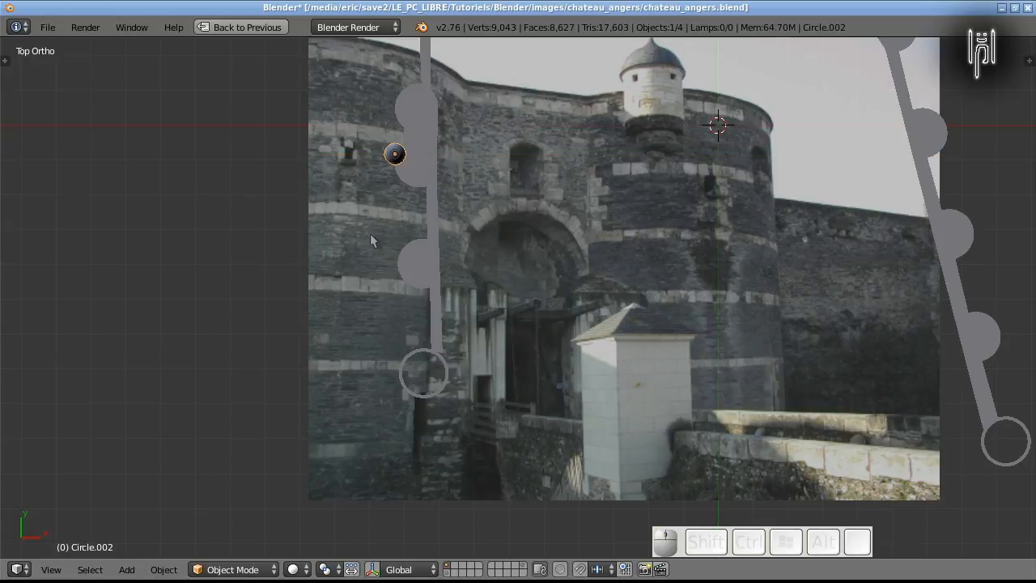
In left view, compare the turret with the towers and scale it down to about 0.6
key(ctrl+KP_3)
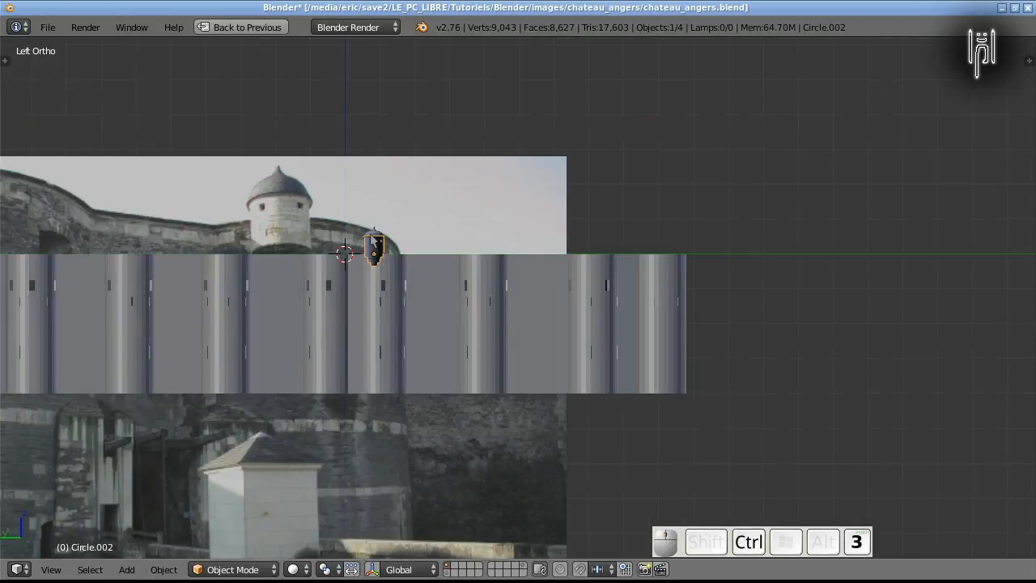
scroll(359, 265, up, 3)
shift+middle_drag(316, 254, 612, 240)
scroll(471, 231, up, 3)
scroll(473, 234, down, 3)
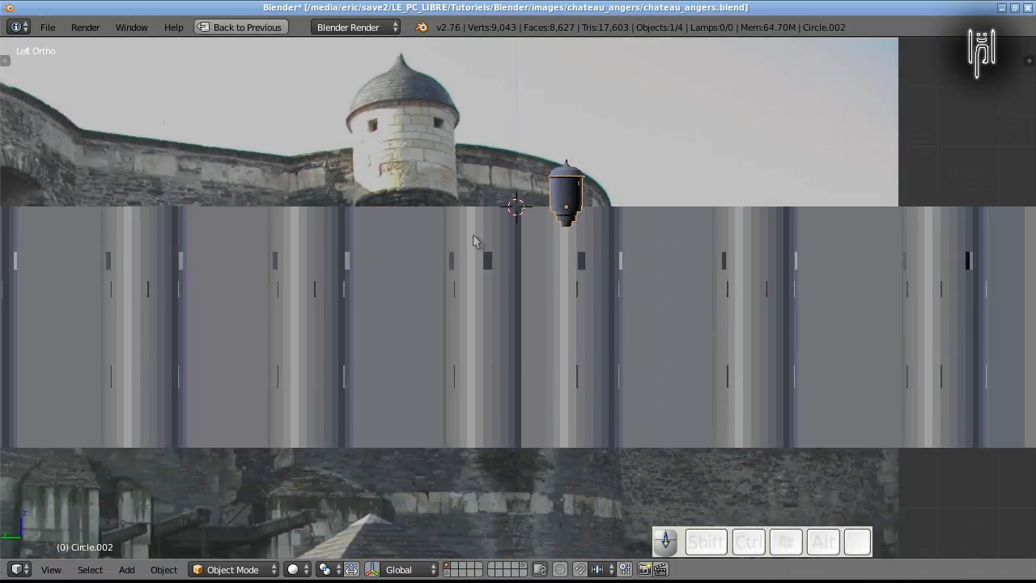
scroll(544, 229, up, 2)
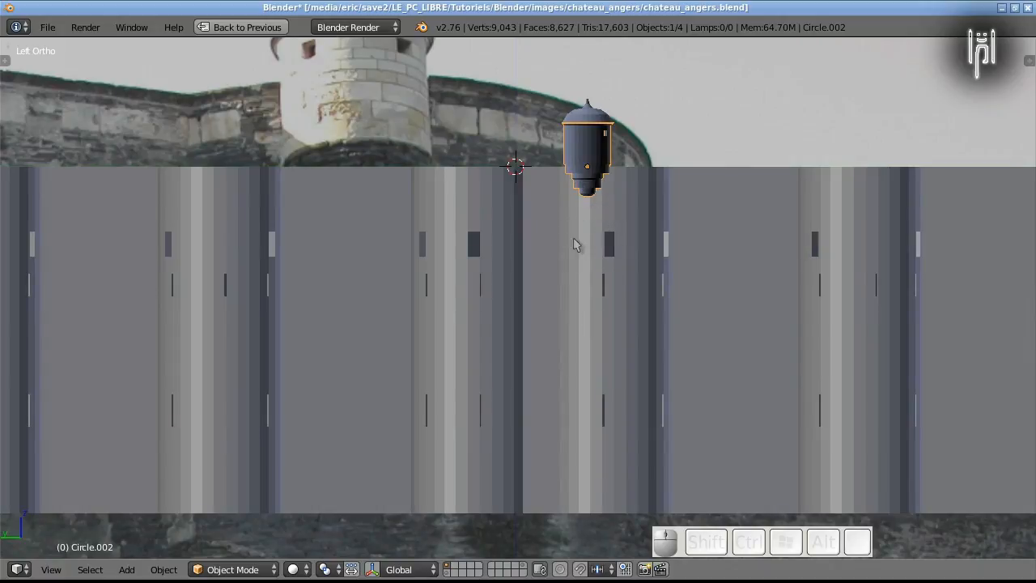
scroll(485, 179, down, 2)
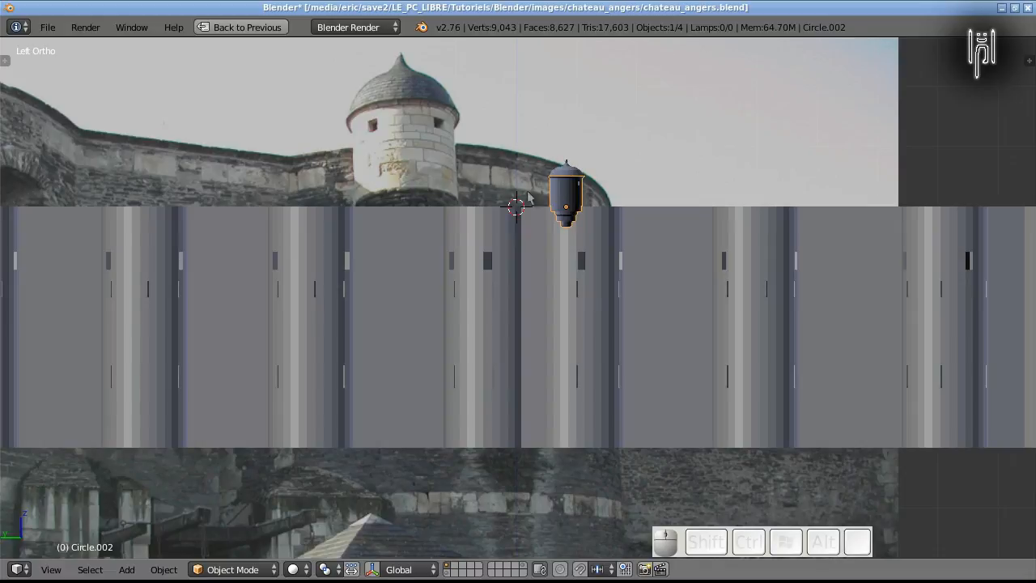
key(s)
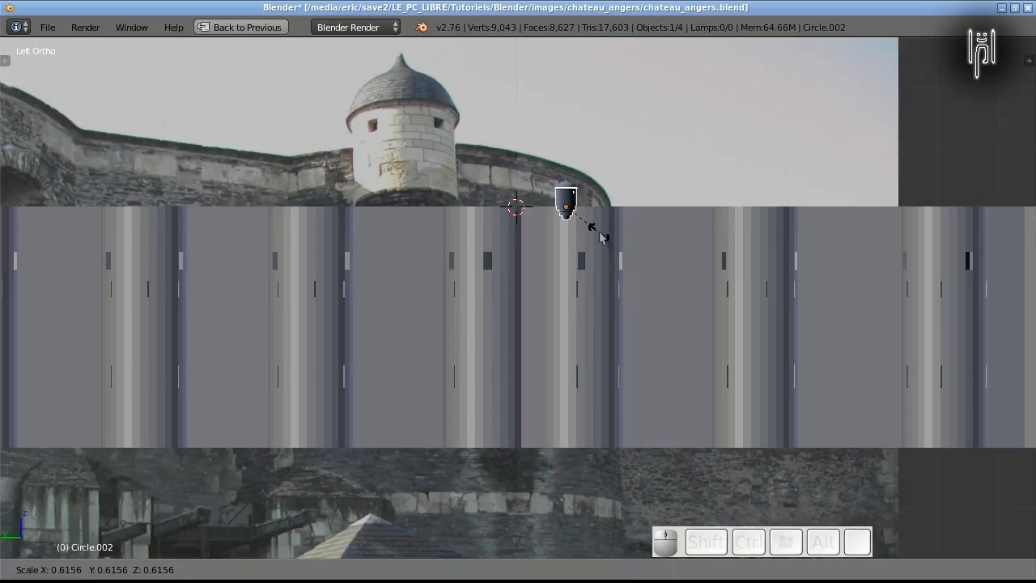
click(599, 232)
Lower the turret along the Z axis by about 0.23 so its stepped base sits against the tower
shift+drag(515, 255, 513, 331)
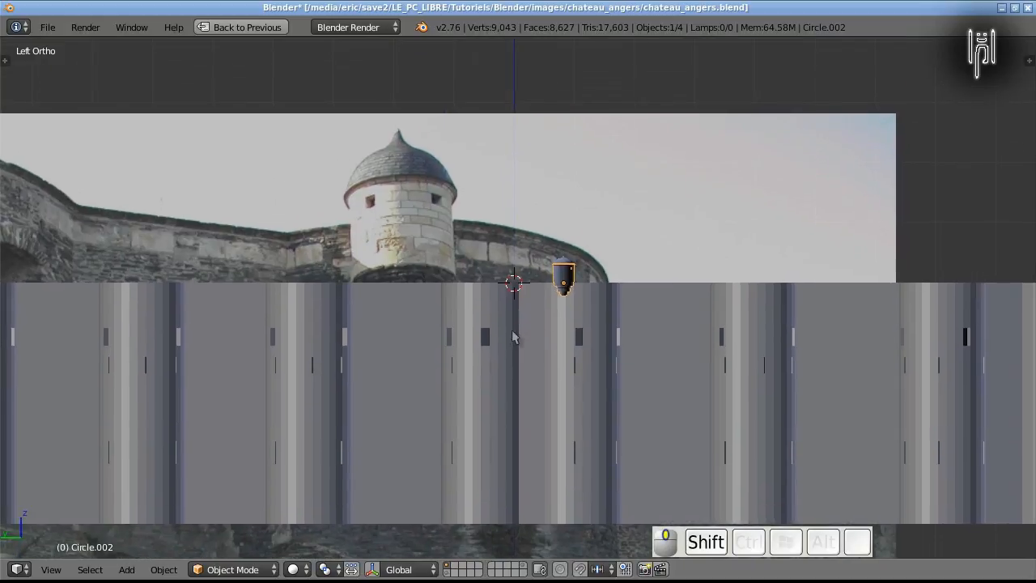
scroll(512, 307, up, 4)
scroll(512, 302, up, 2)
scroll(513, 301, down, 3)
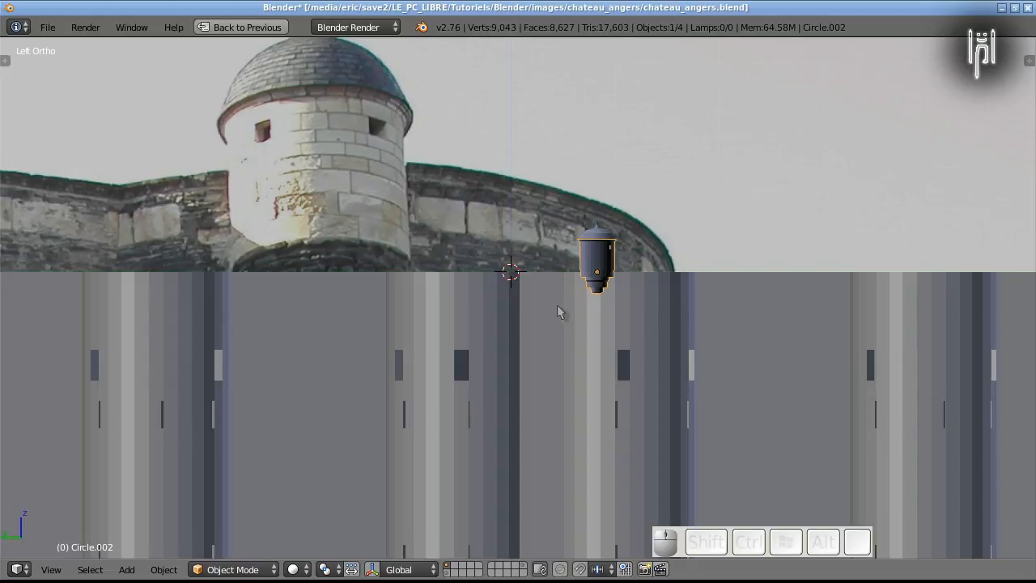
key(g)
key(z)
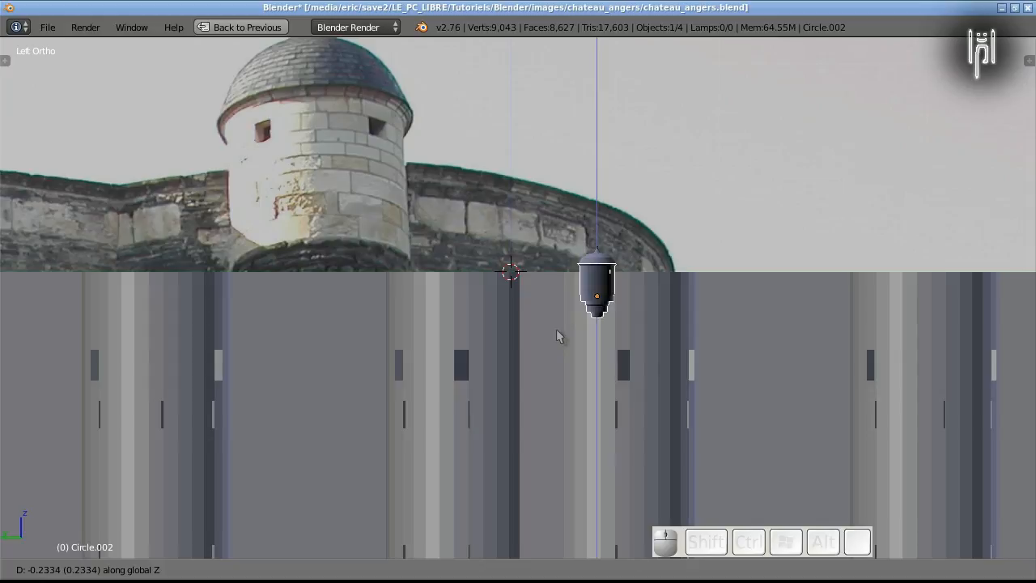
click(556, 336)
Examine how the turret sits in the tower parapet from inside the wall, then from the left and top views
middle_drag(556, 337, 693, 406)
middle_drag(747, 390, 900, 381)
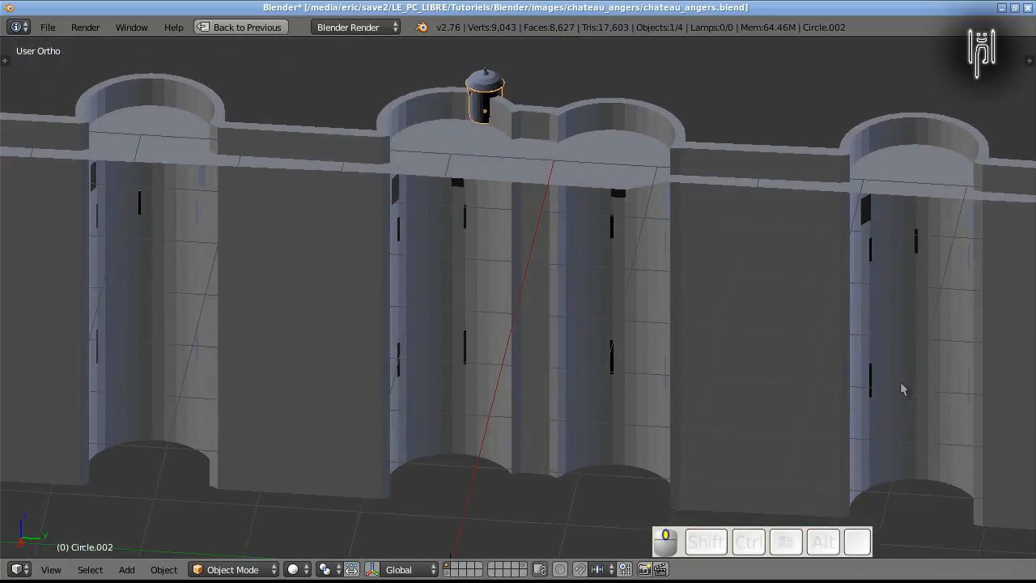
shift+middle_drag(578, 275, 575, 474)
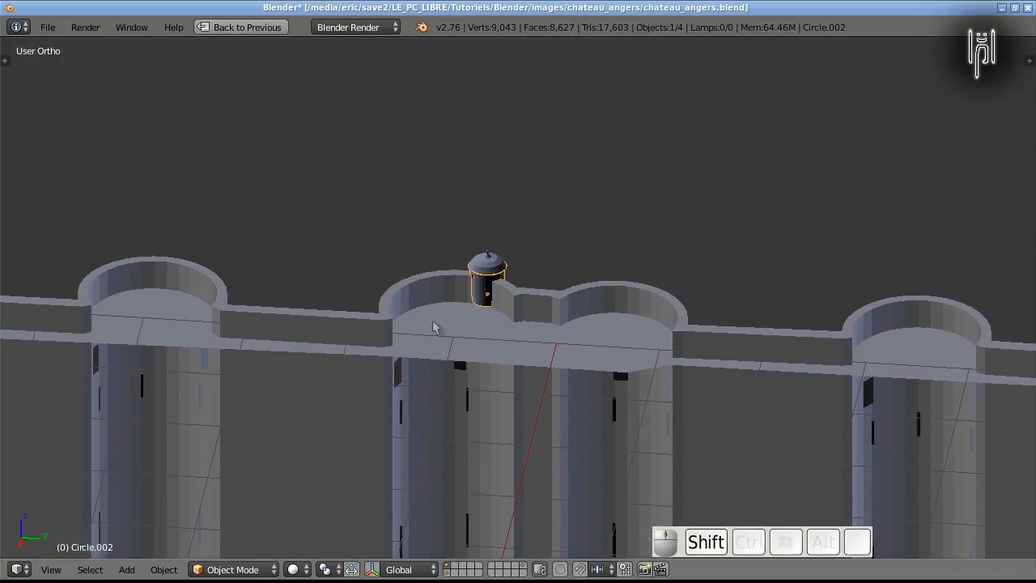
scroll(429, 316, up, 5)
scroll(429, 316, up, 1)
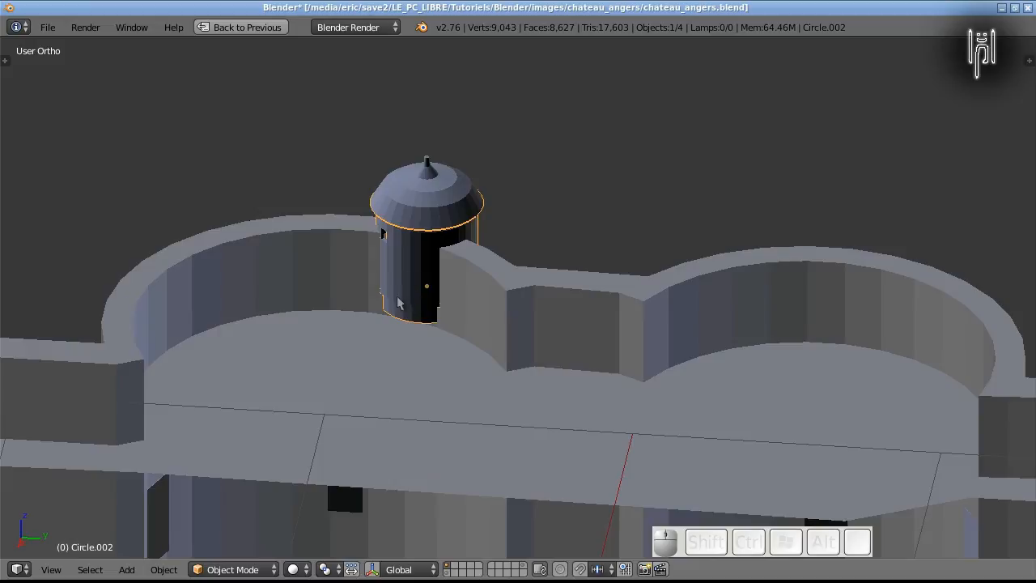
middle_drag(423, 337, 470, 356)
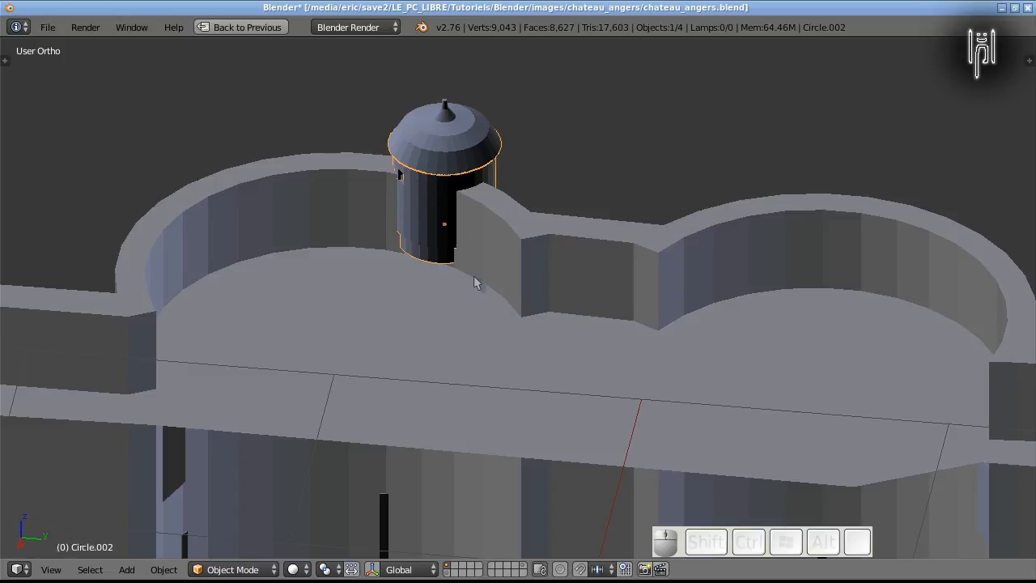
key(ctrl+KP_3)
scroll(455, 292, down, 1)
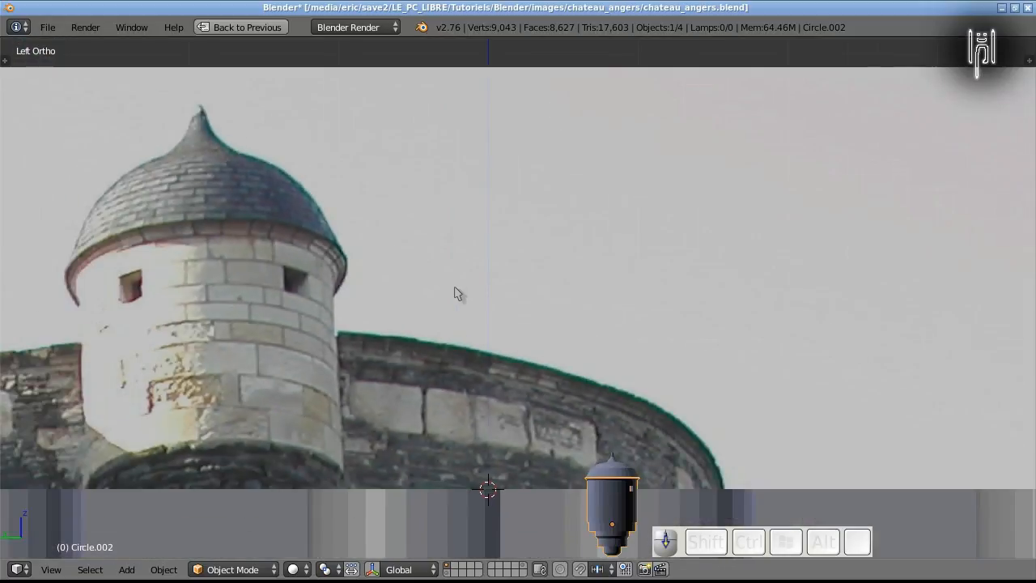
scroll(456, 294, down, 3)
scroll(547, 422, up, 2)
scroll(547, 422, down, 1)
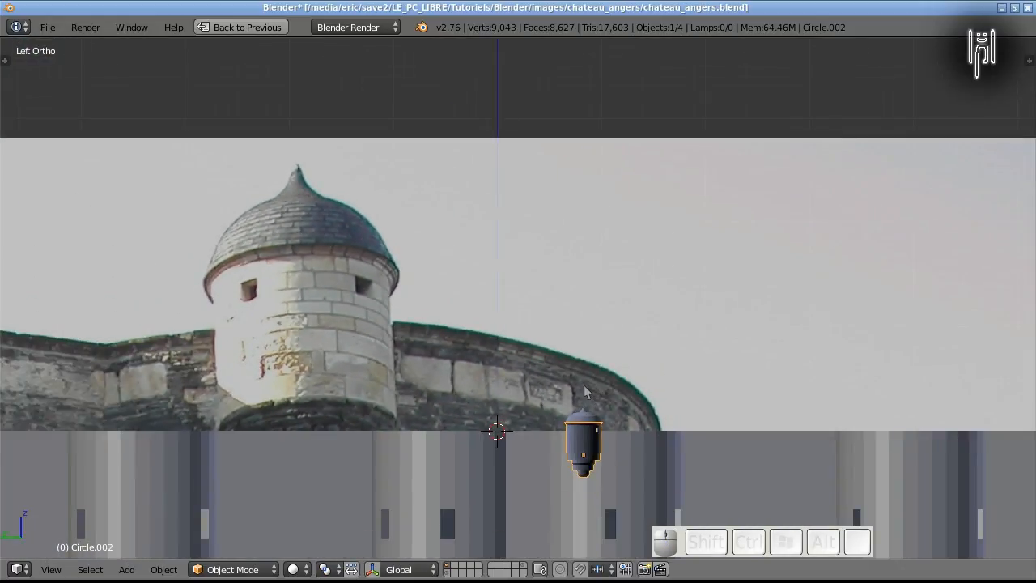
key(KP_7)
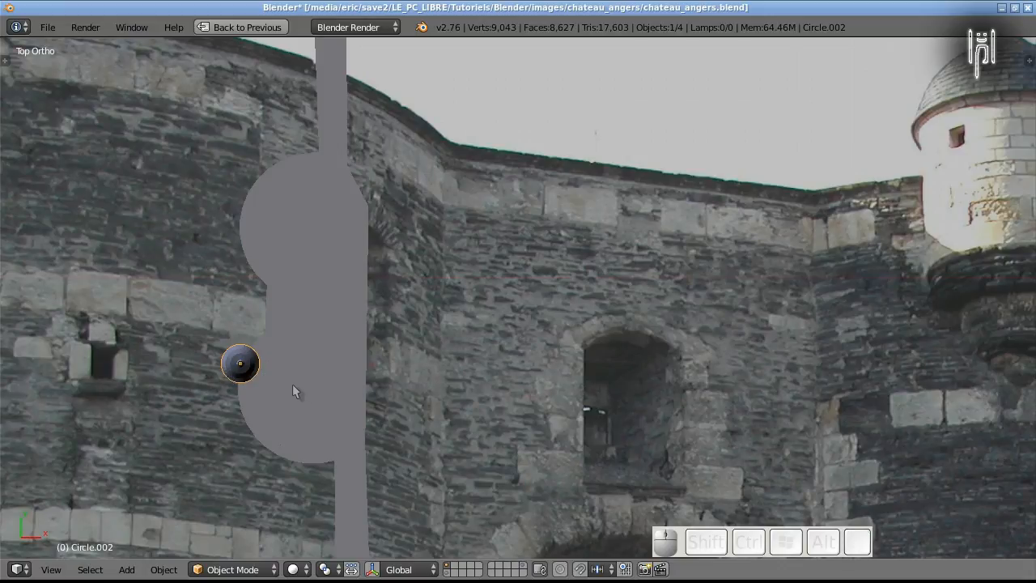
Rotate the turret 180° in top view and switch to the left view
key(r)
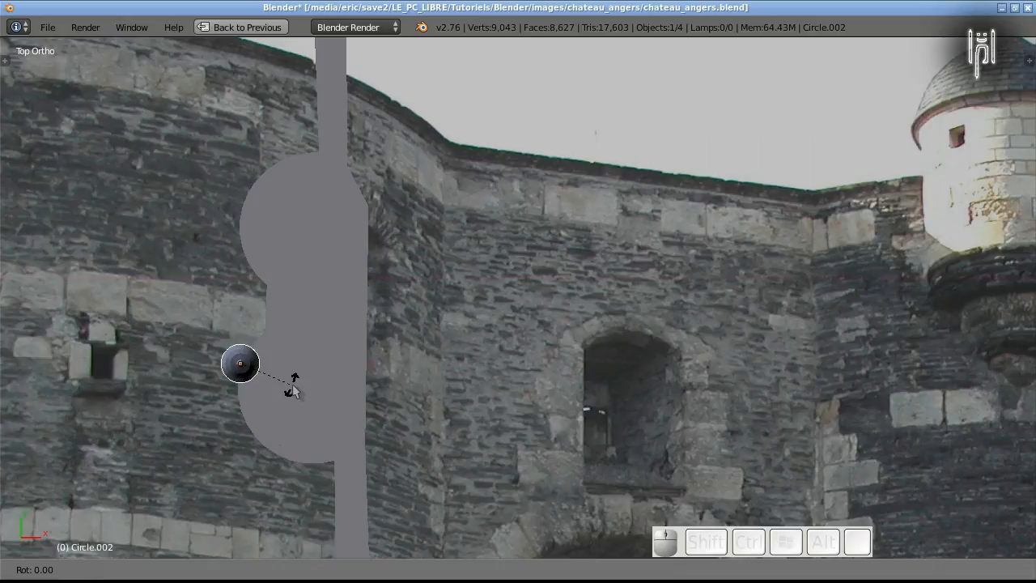
text(180)
key(Return)
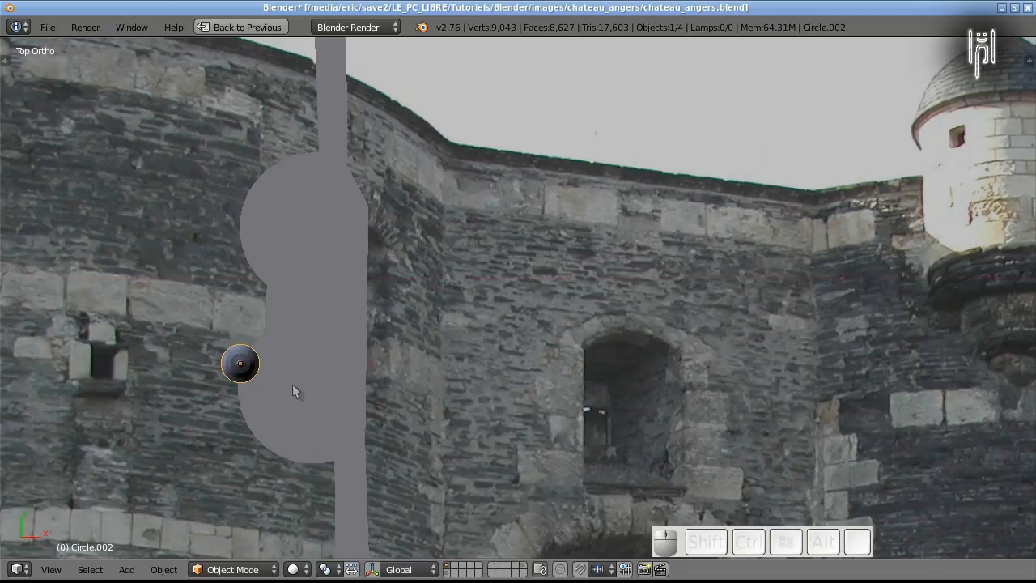
key(ctrl+KP_3)
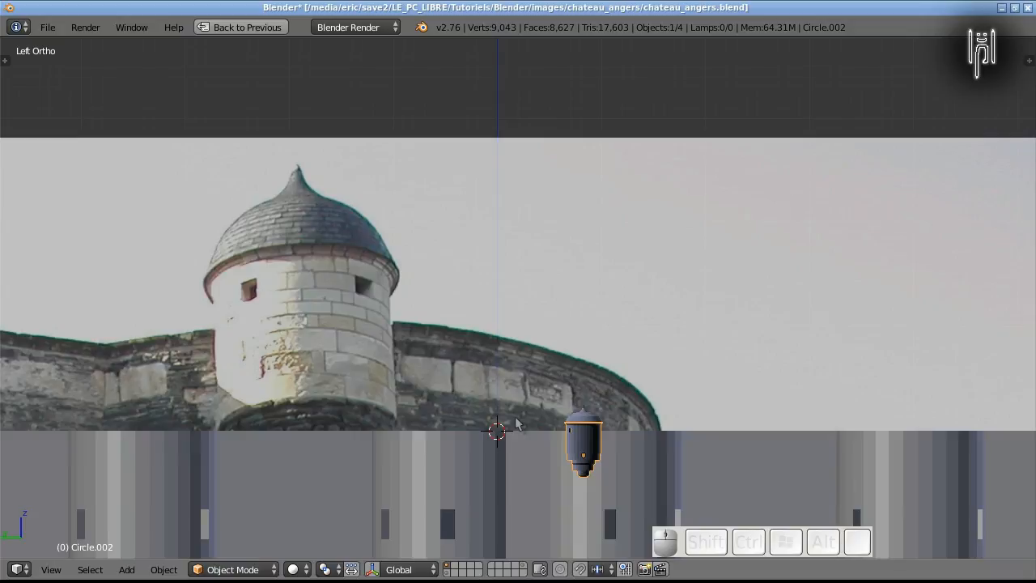
text(rx)
text(90)
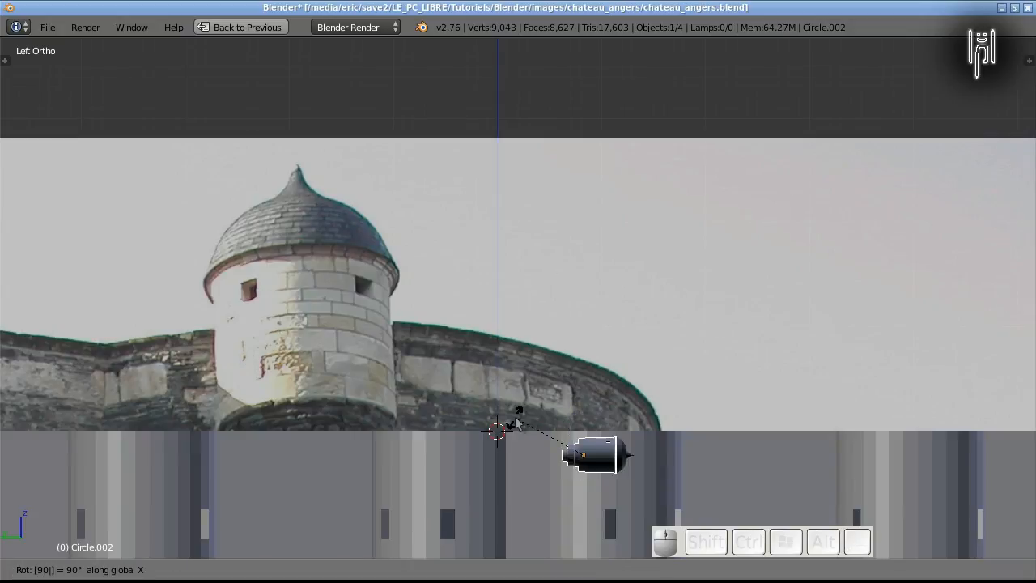
key(Escape)
key(r)
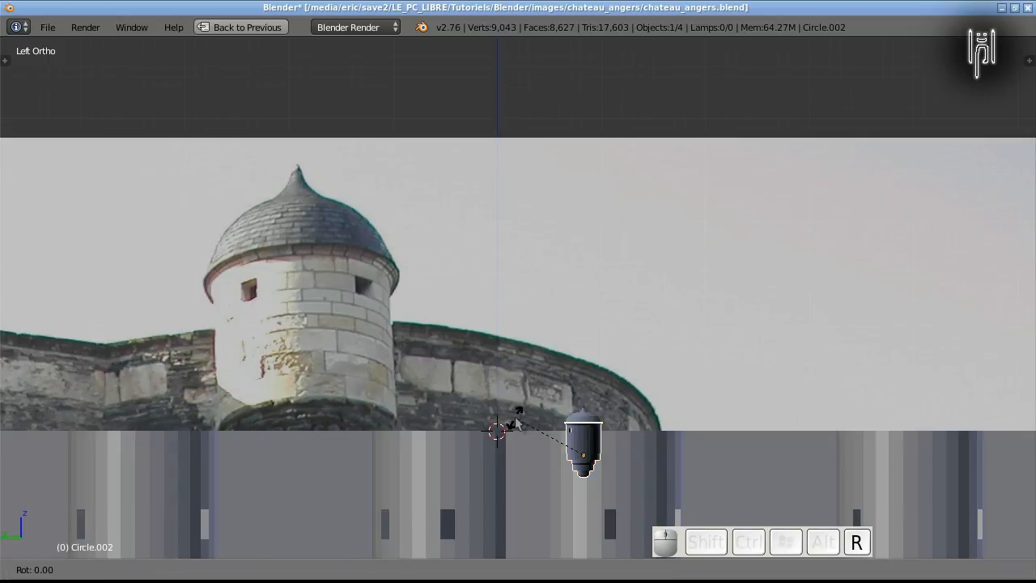
text(y90)
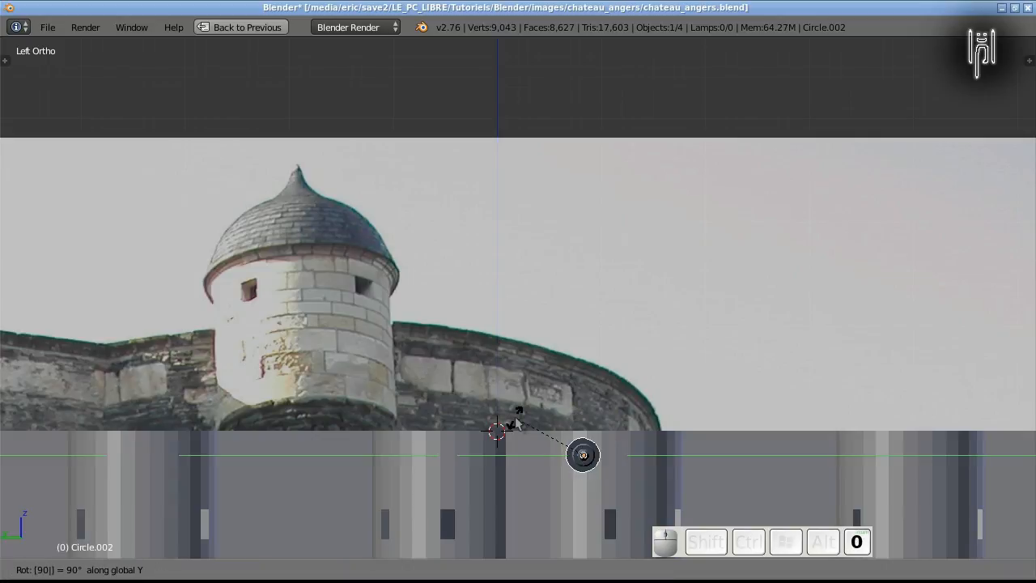
key(Escape)
Rotate the turret 90° about the global Z axis so its two small windows face outward
text(rz)
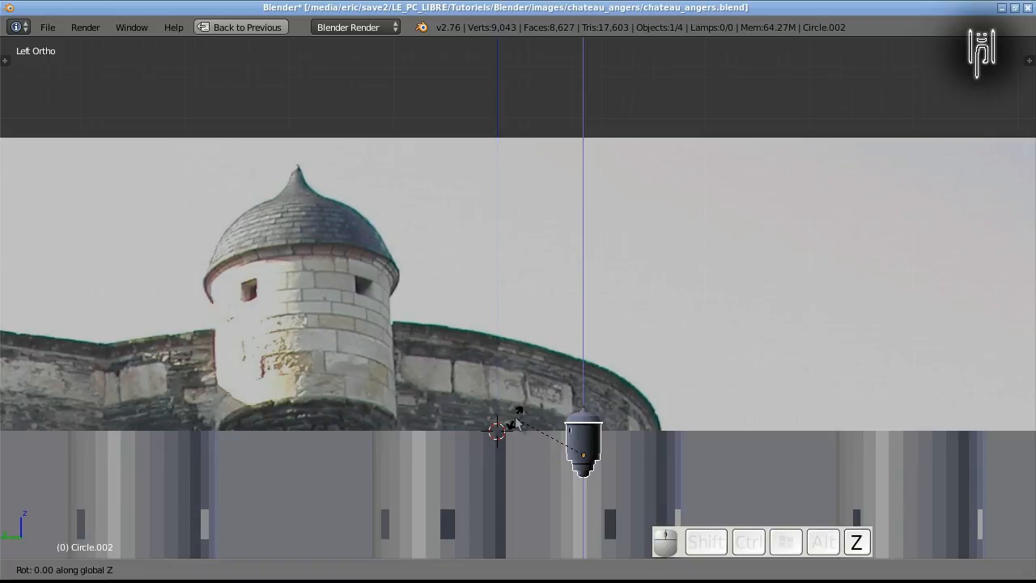
text(90)
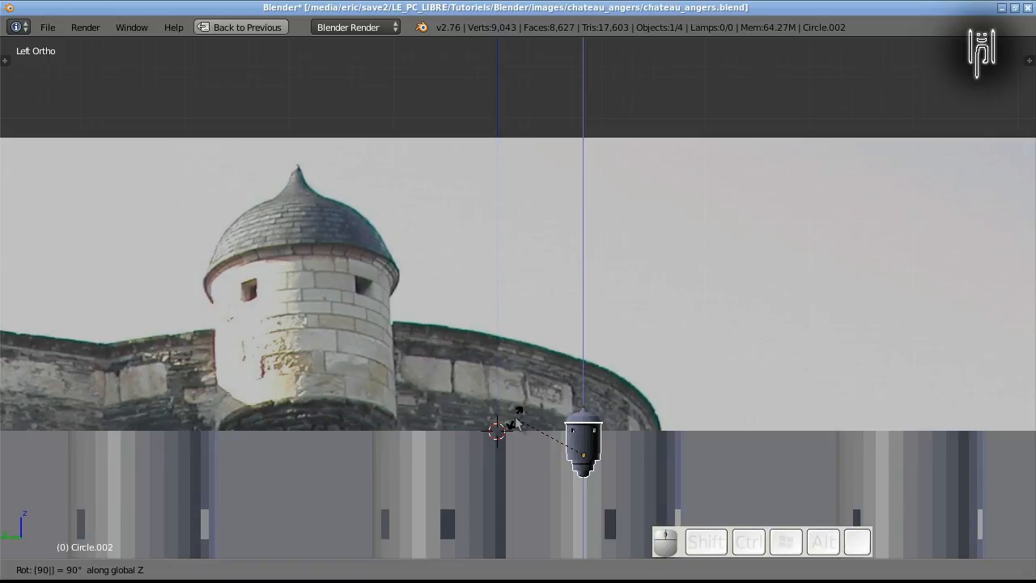
key(Return)
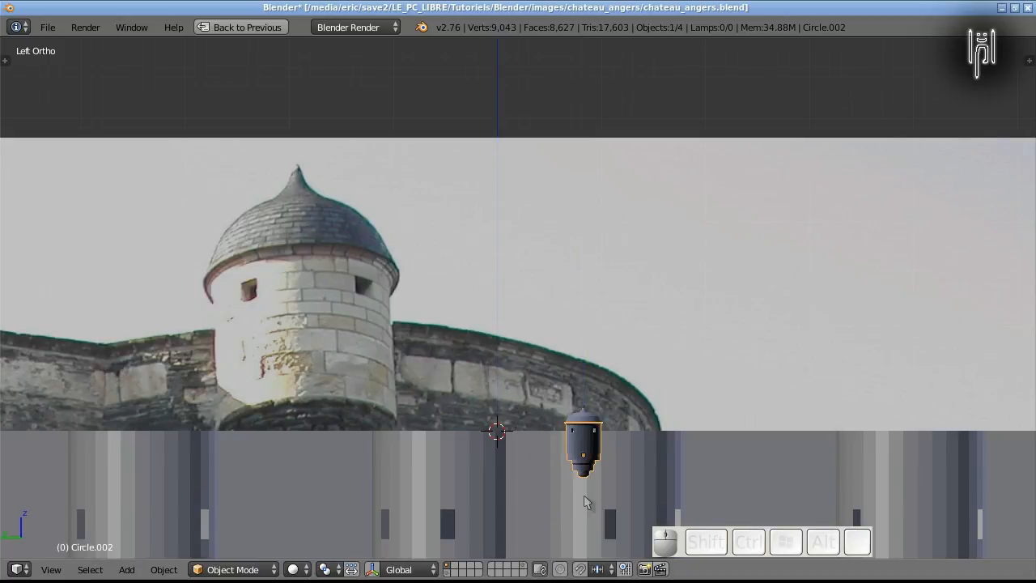
Nudge the turret about 0.08 along Y and about -0.03 along X so it no longer protrudes inside the tower's parapet
scroll(589, 504, up, 2)
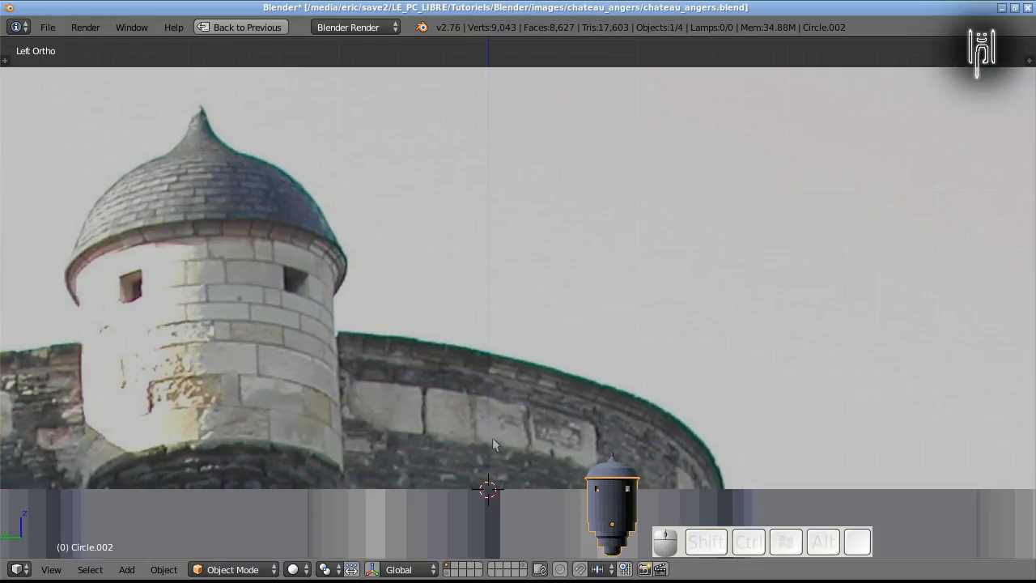
key(shift)
shift+middle_drag(508, 484, 190, 481)
shift+middle_drag(125, 285, 363, 426)
scroll(461, 319, up, 3)
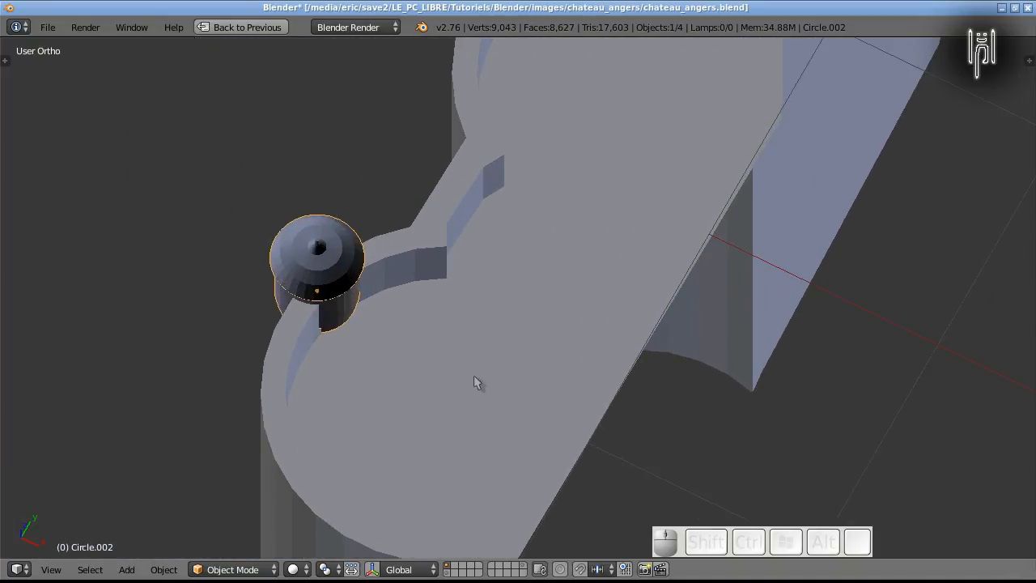
key(g)
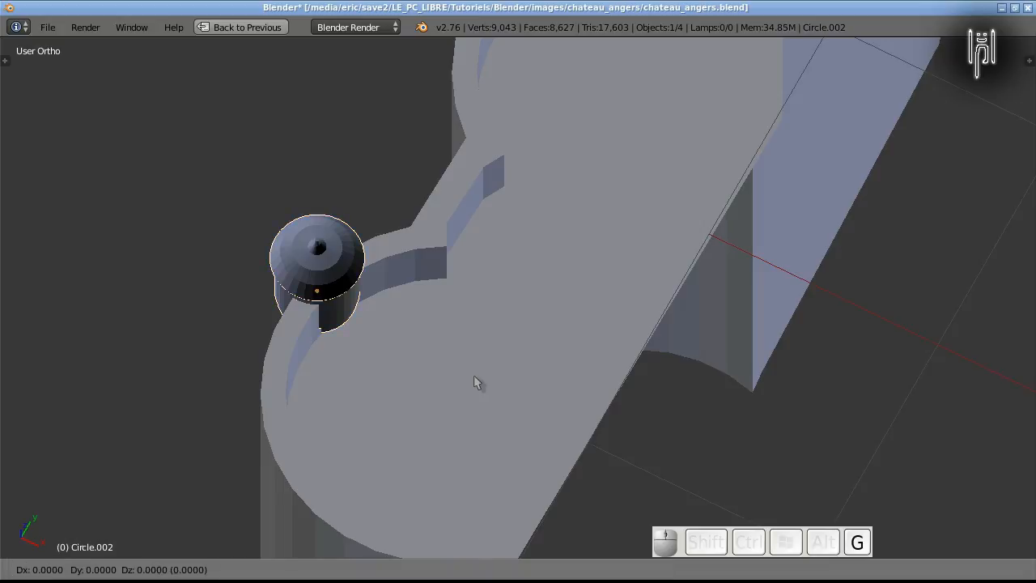
key(y)
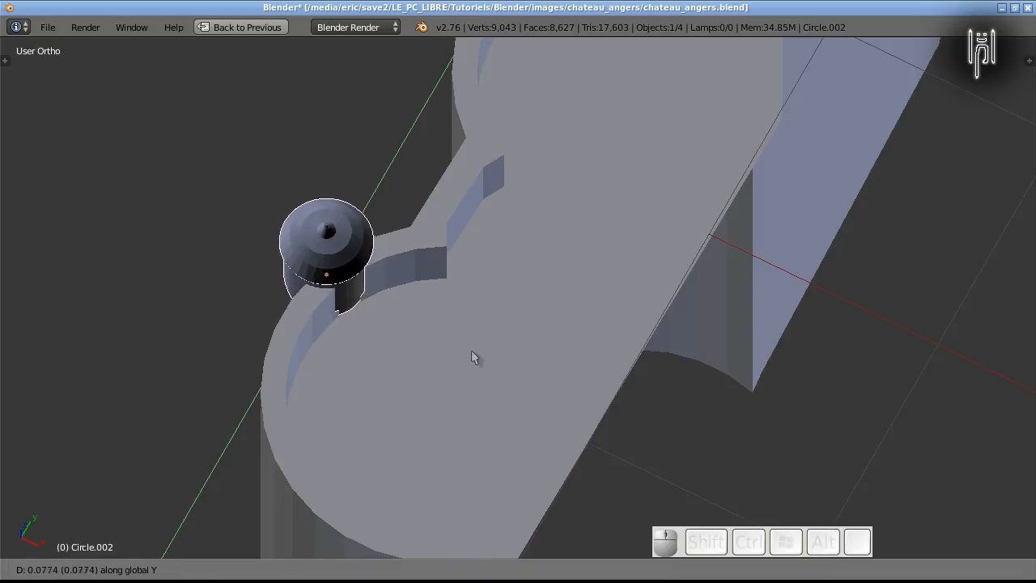
click(474, 356)
key(g)
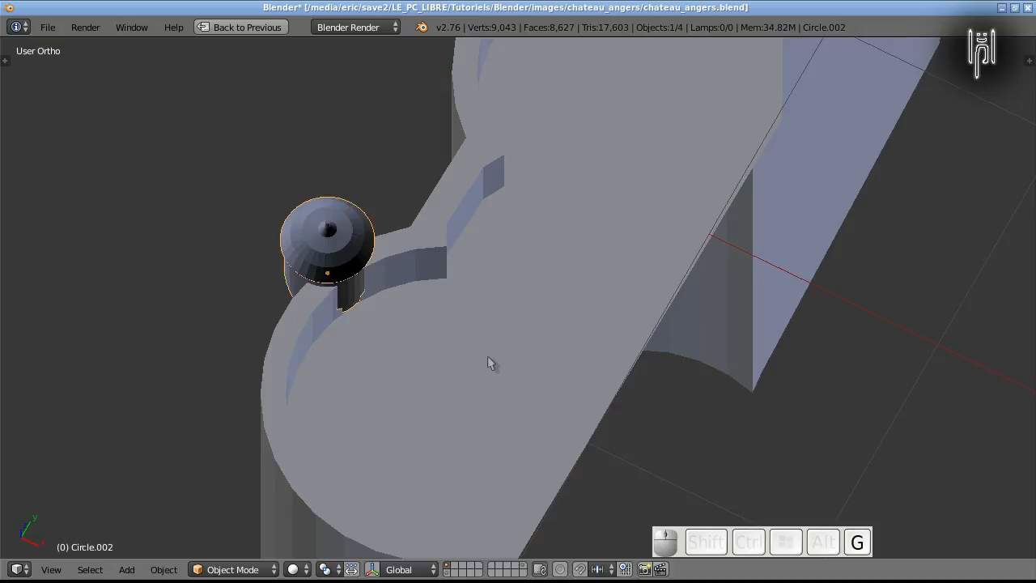
key(x)
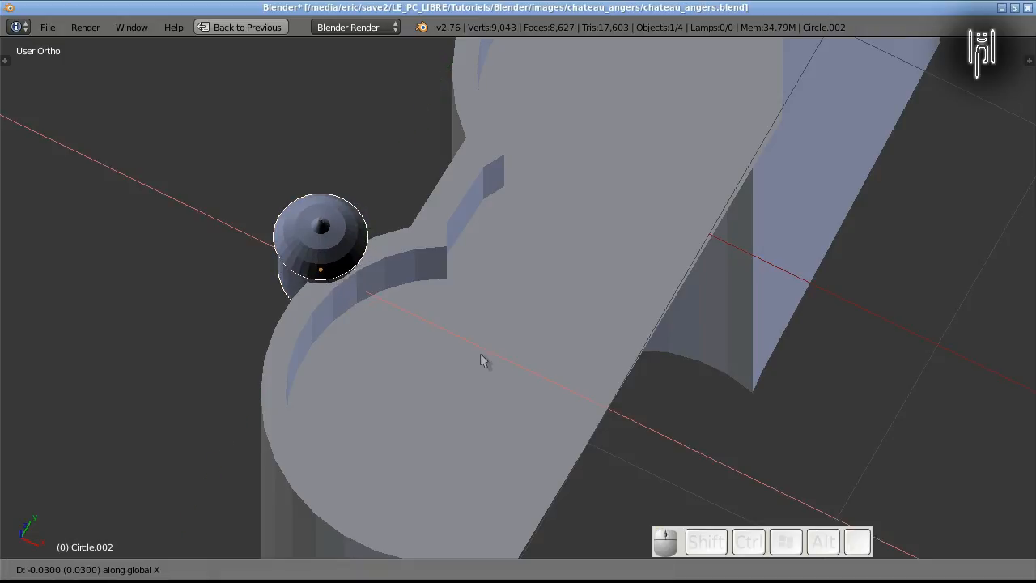
click(477, 353)
Examine the turret's placement on the tower up close and in relation to the whole castle wall
middle_drag(436, 363, 415, 334)
middle_drag(314, 378, 549, 309)
shift+middle_drag(476, 407, 505, 208)
middle_drag(567, 264, 594, 338)
scroll(592, 331, down, 10)
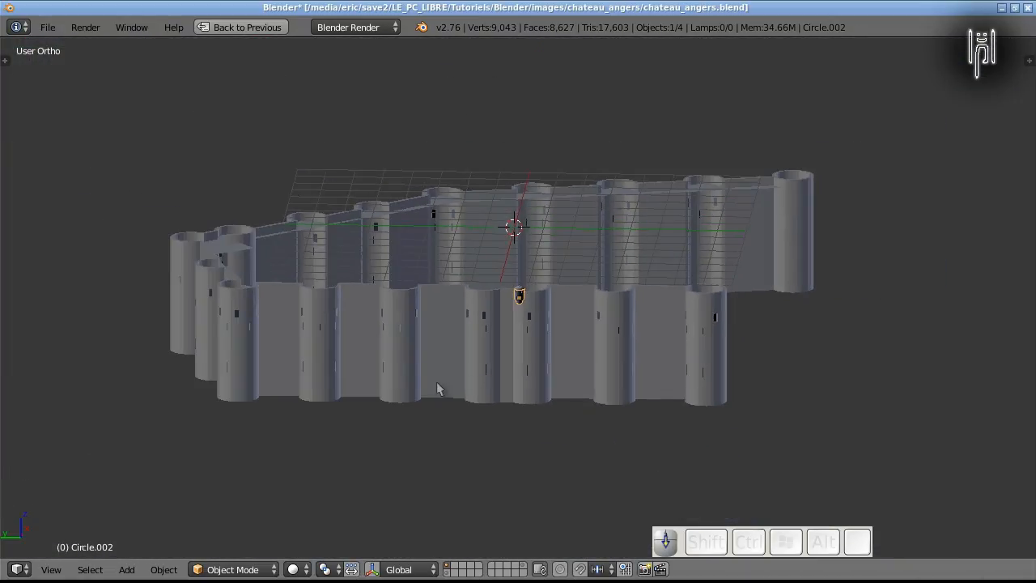
middle_drag(437, 388, 465, 372)
scroll(465, 371, up, 5)
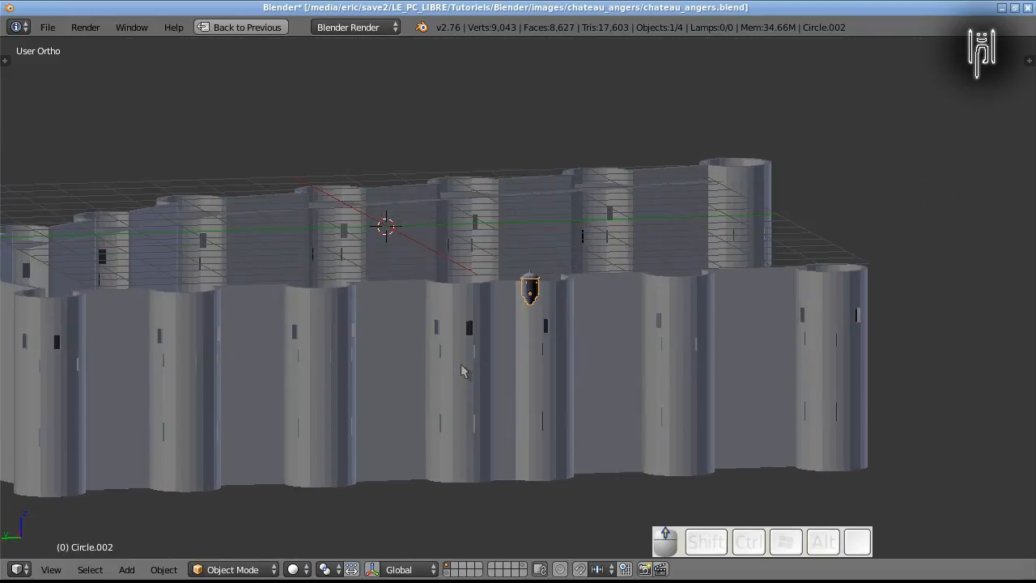
Save the scene, overwriting the existing chateau_angers.blend file
key(ctrl)
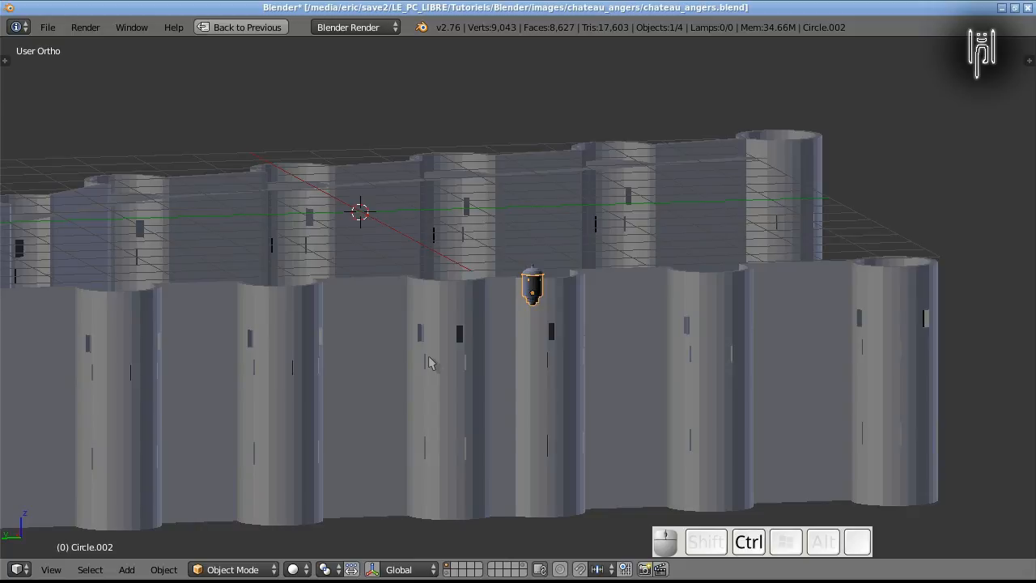
key(ctrl+w)
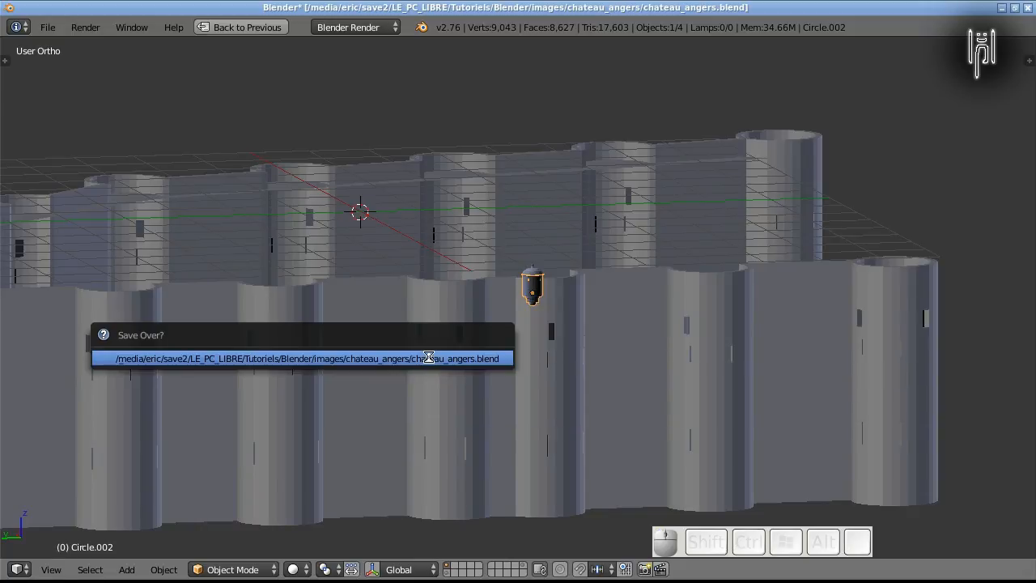
click(428, 358)
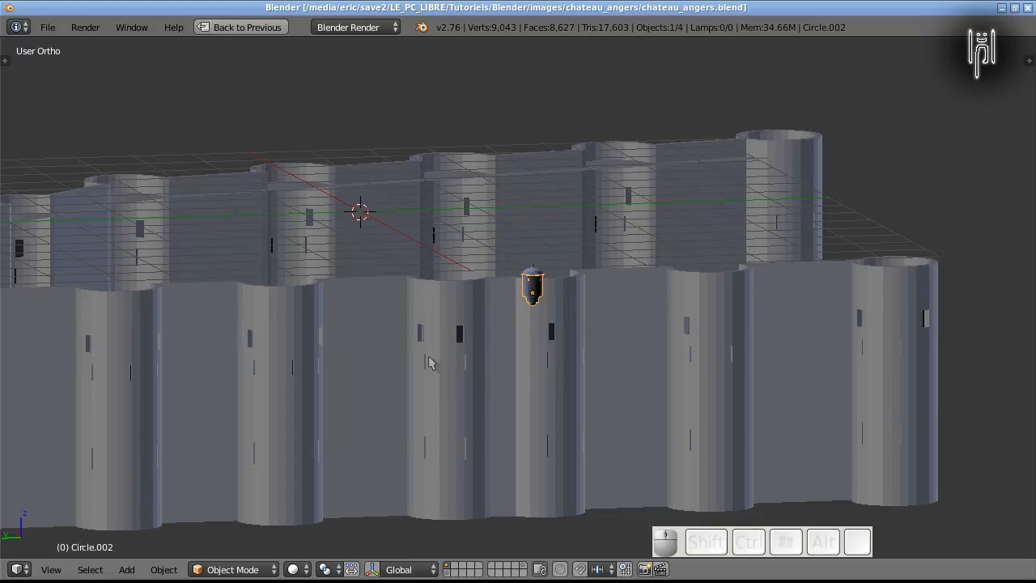
Inspect the turret on the paired tower from the front, the side and above the surrounding wall
scroll(486, 363, up, 4)
mouse_move(484, 364)
middle_down()
mouse_move(504, 370)
mouse_move(389, 379)
mouse_move(473, 365)
middle_up()
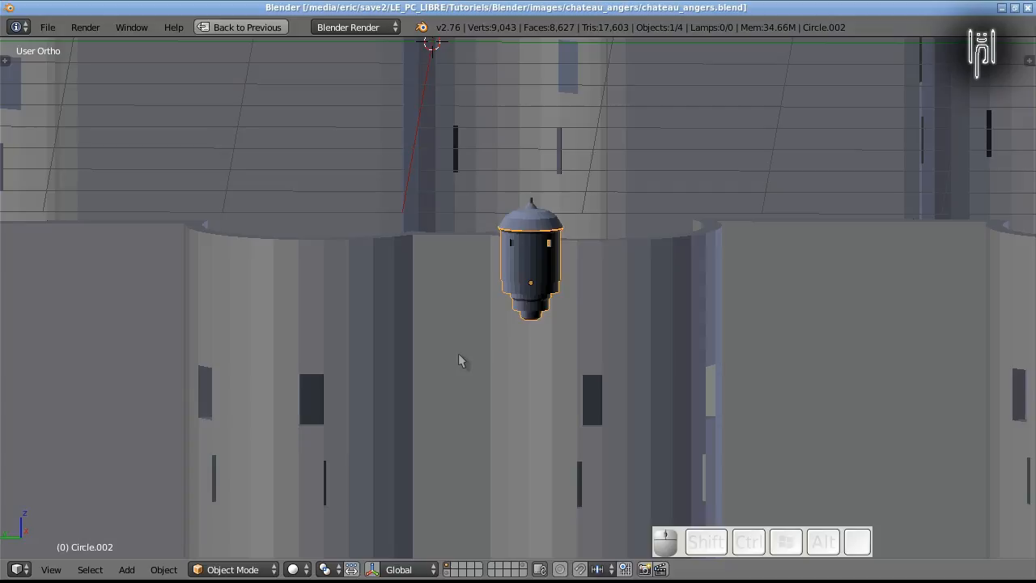
middle_drag(458, 352, 442, 349)
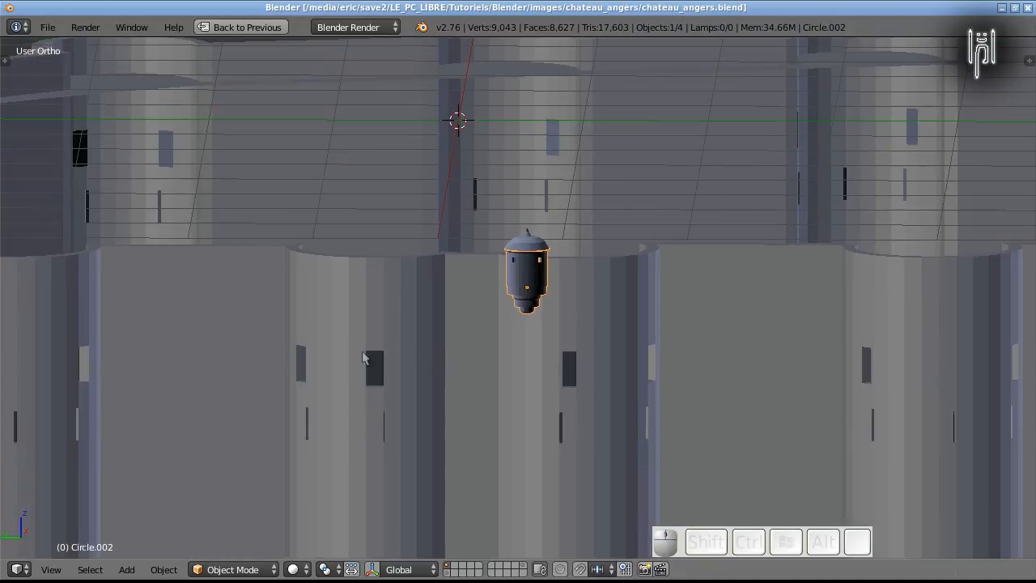
middle_drag(362, 358, 507, 374)
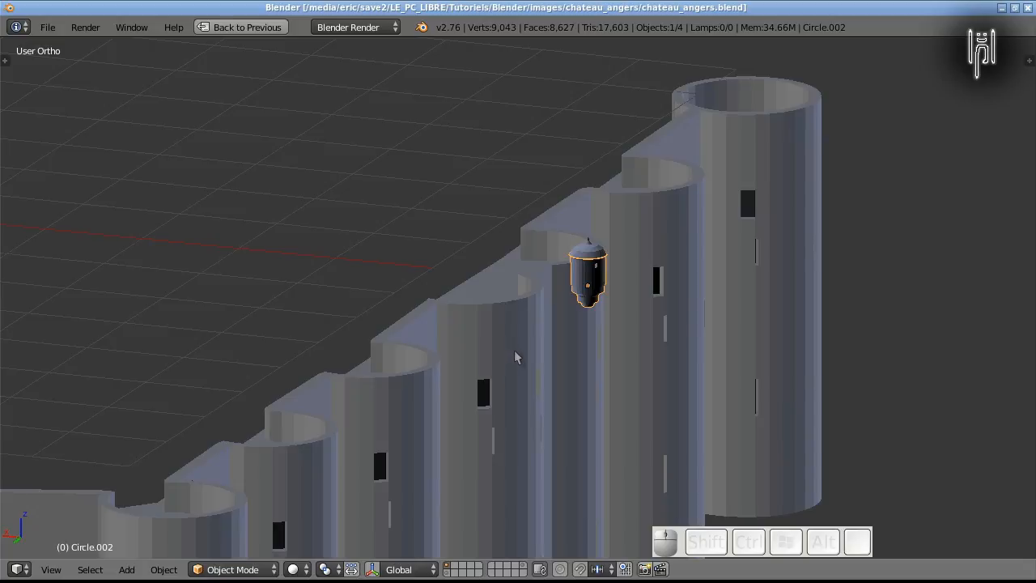
scroll(539, 361, down, 1)
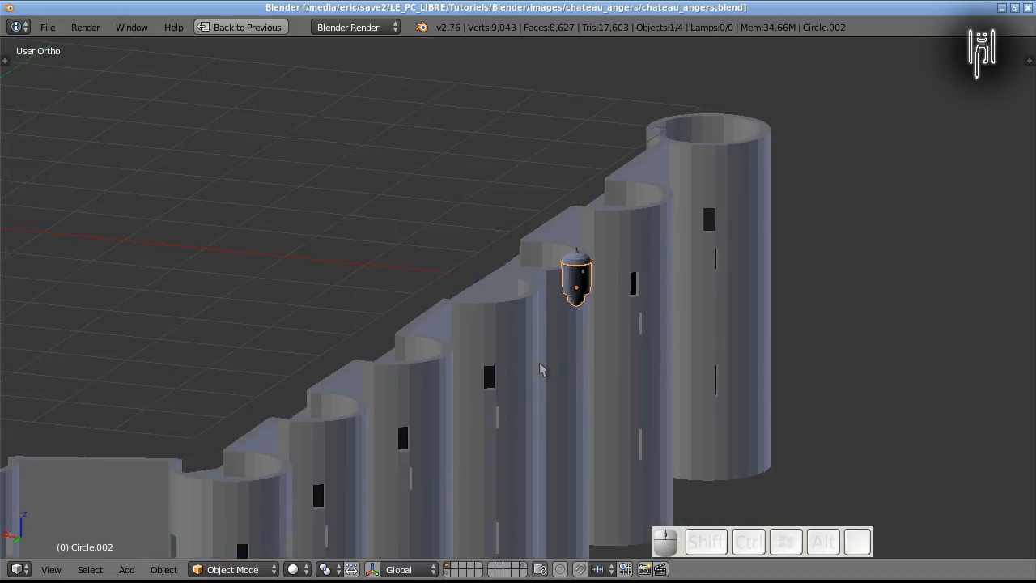
middle_drag(539, 362, 388, 380)
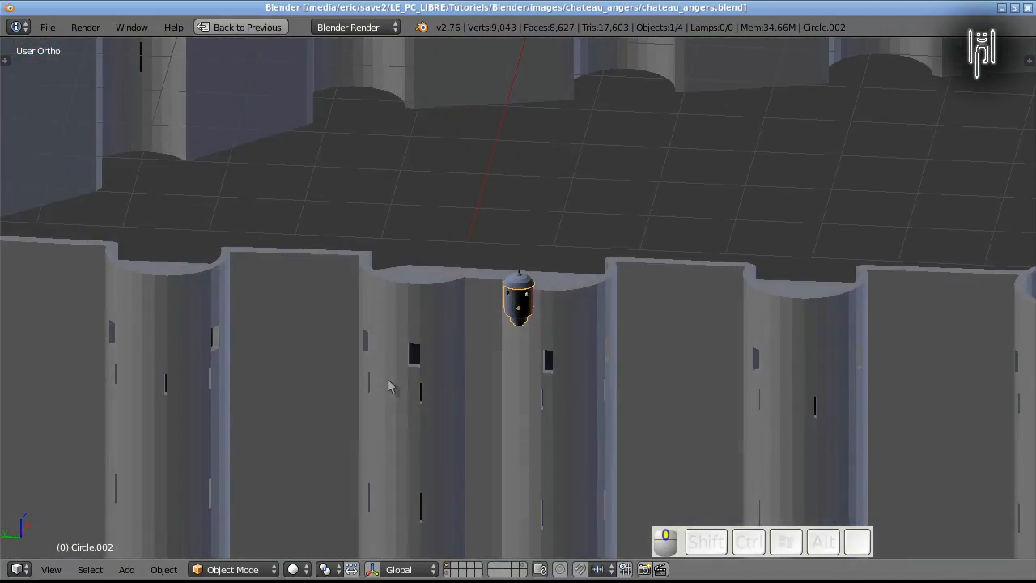
scroll(403, 355, down, 3)
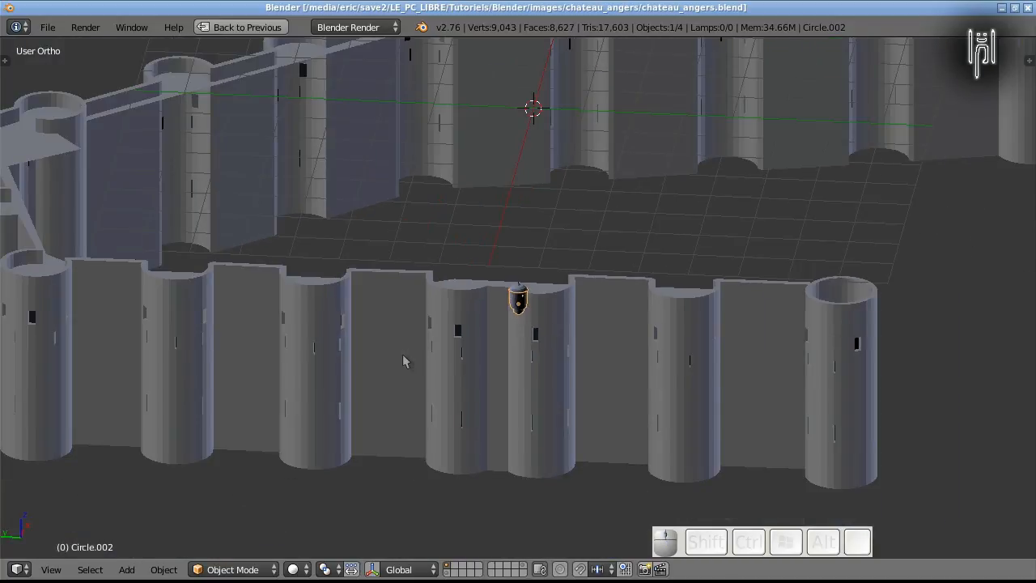
Show the 3D view's properties, widen them and expand the Display settings
key(n)
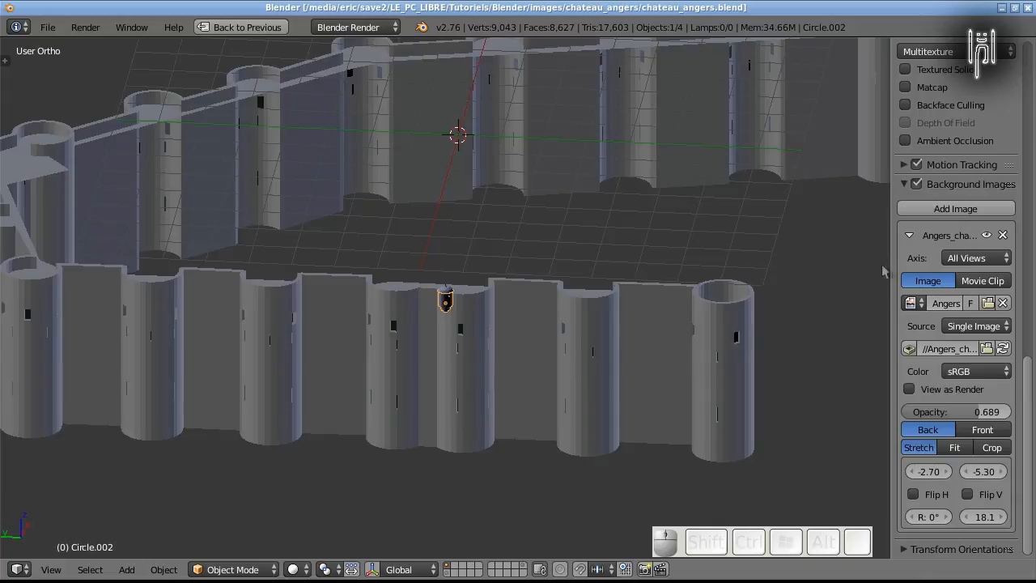
drag(886, 261, 812, 275)
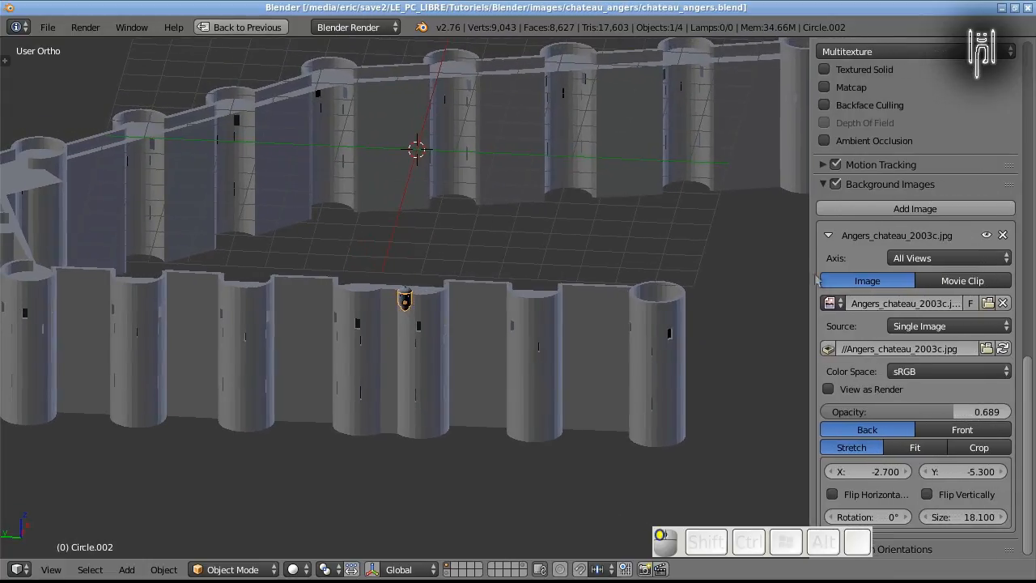
scroll(956, 296, up, 4)
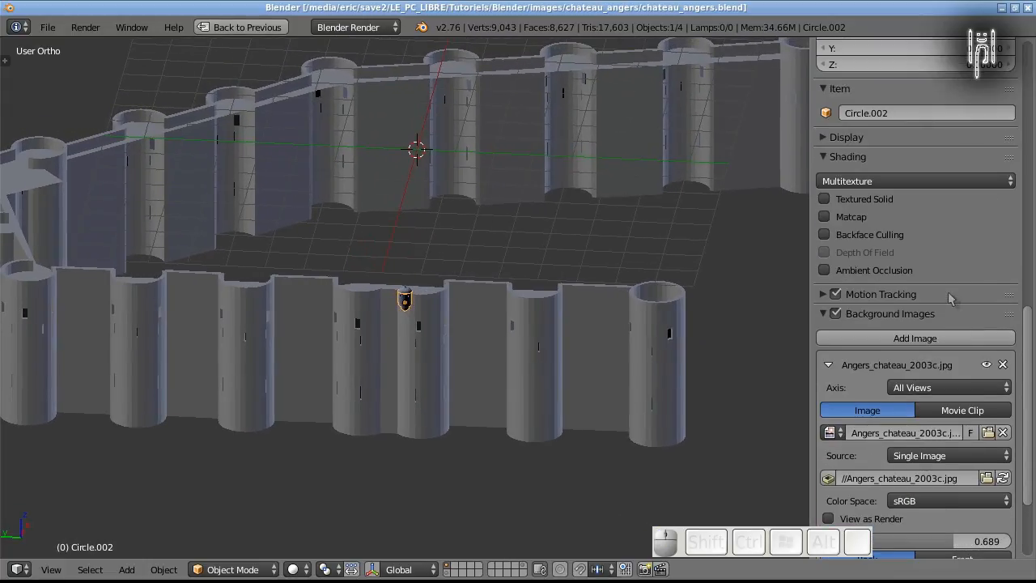
scroll(951, 299, up, 8)
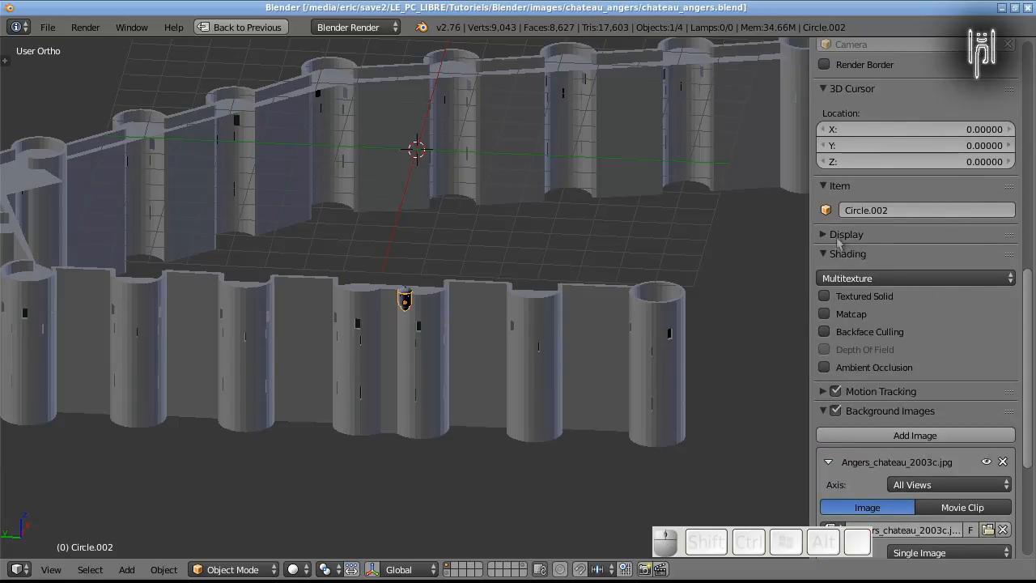
click(821, 234)
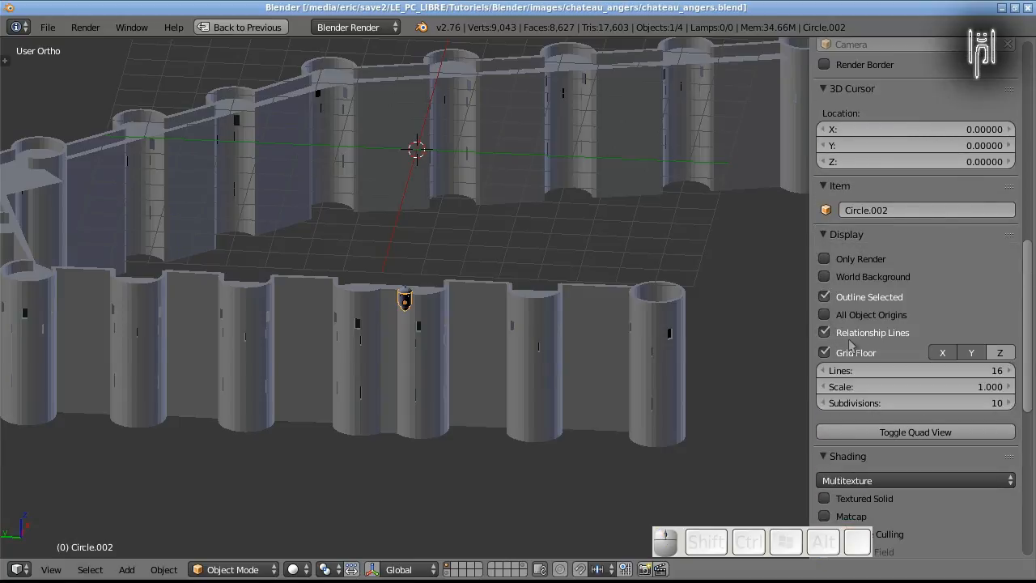
Try switching the 3D view between the four-way quad view and the single view several times
click(916, 432)
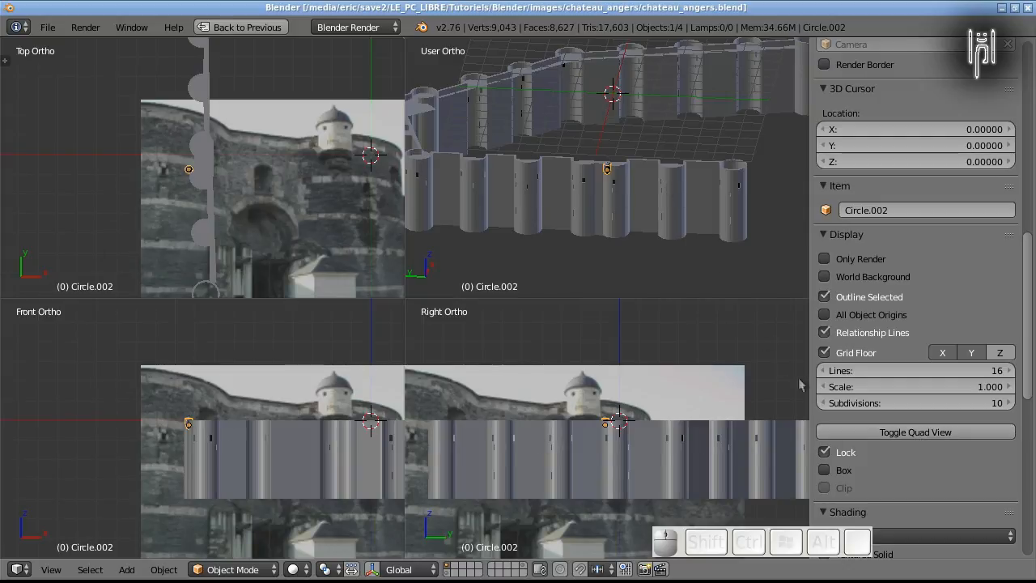
click(889, 432)
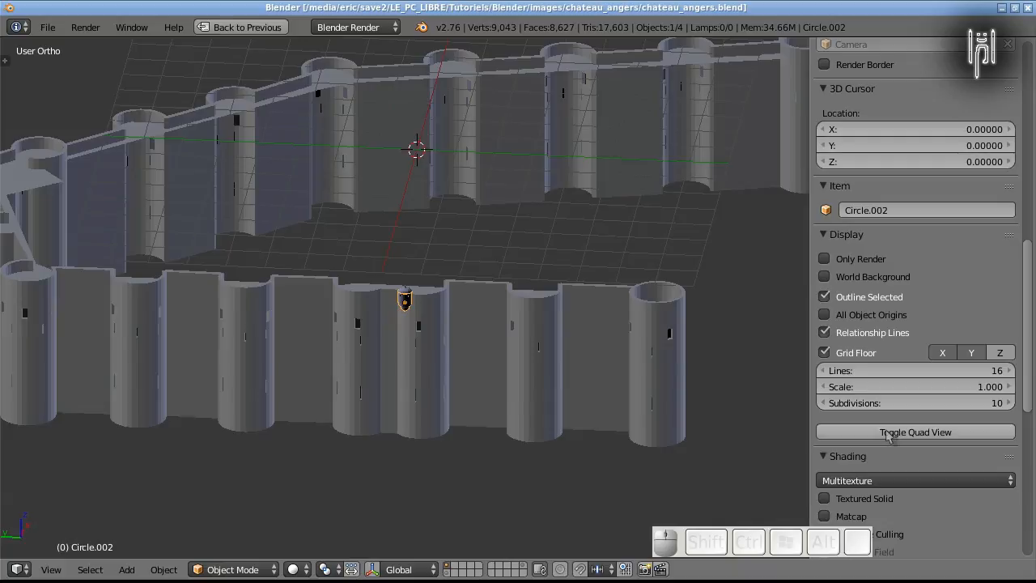
click(889, 432)
click(888, 432)
click(889, 432)
click(889, 432)
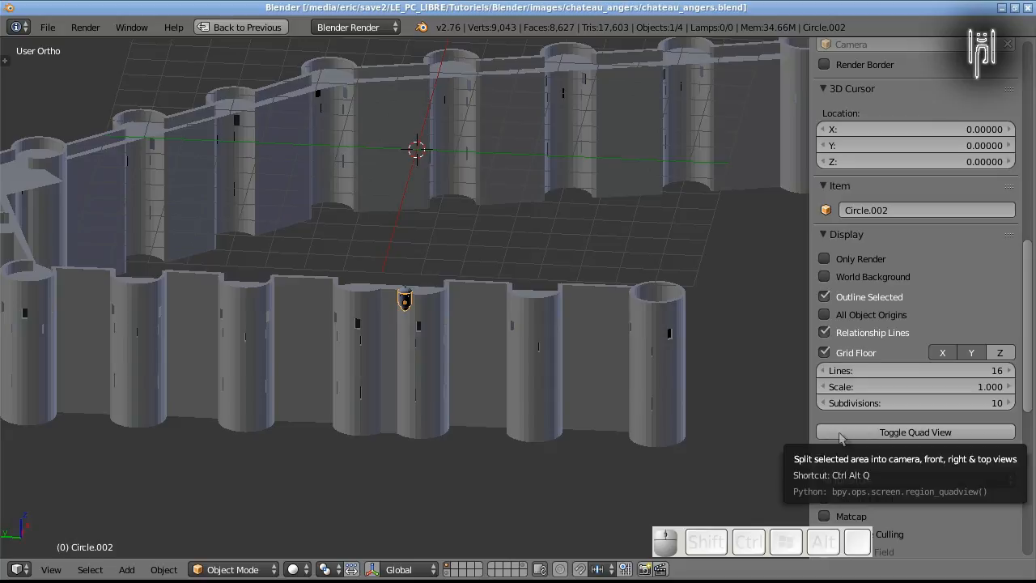
mouse_move(485, 581)
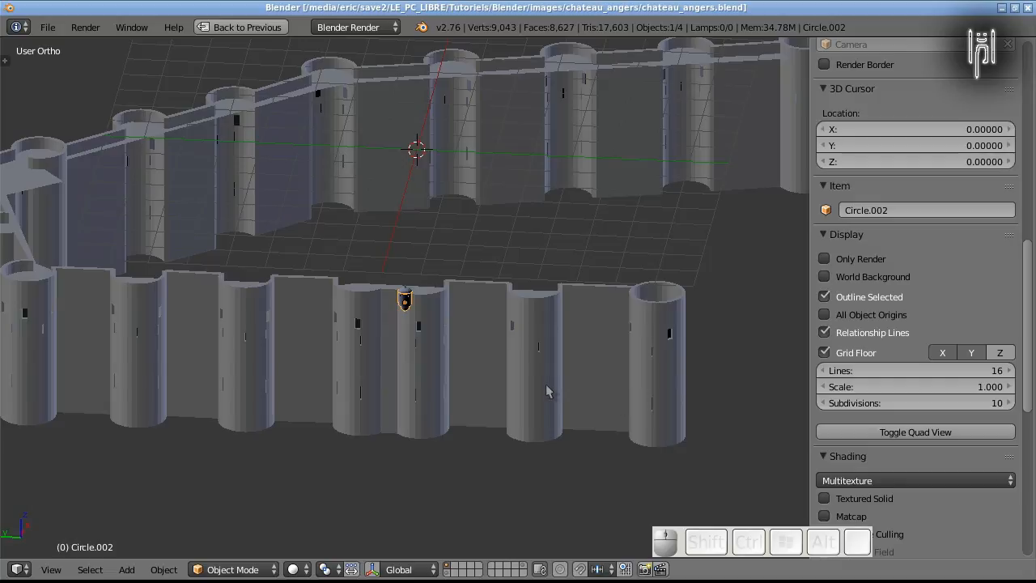
middle_drag(387, 404, 370, 364)
middle_drag(350, 371, 344, 380)
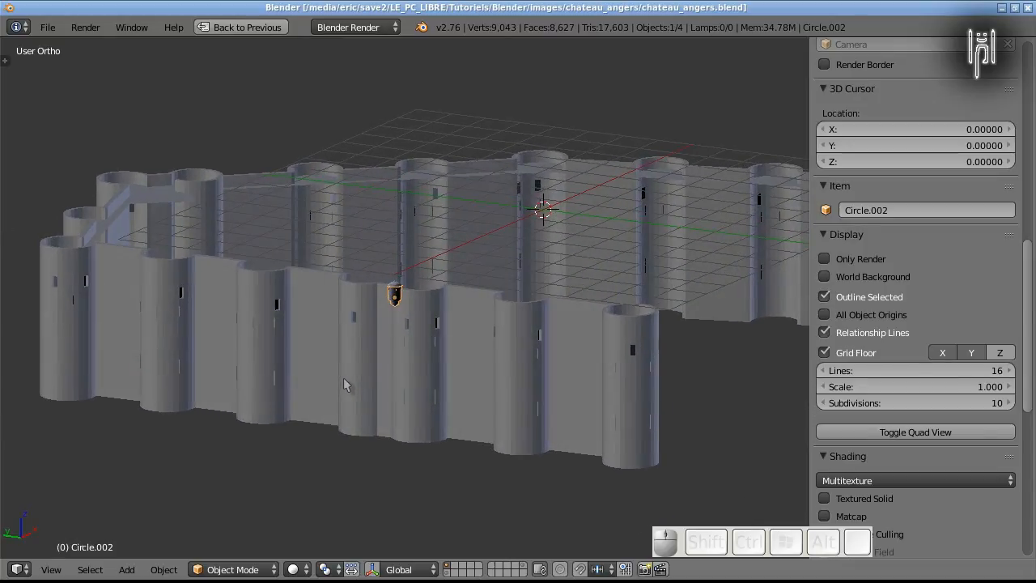